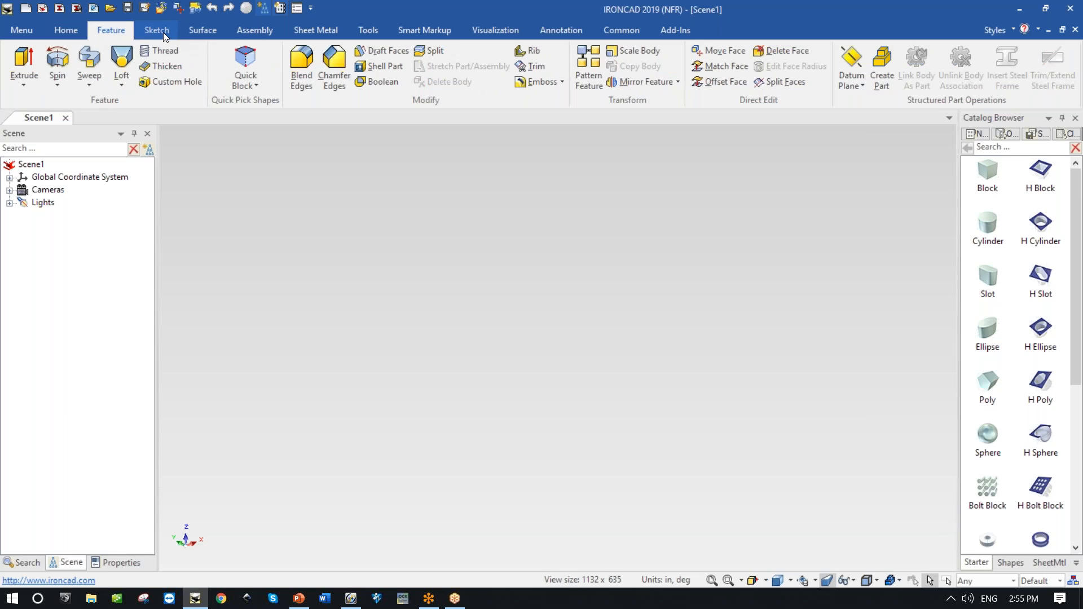
left_click(198, 28)
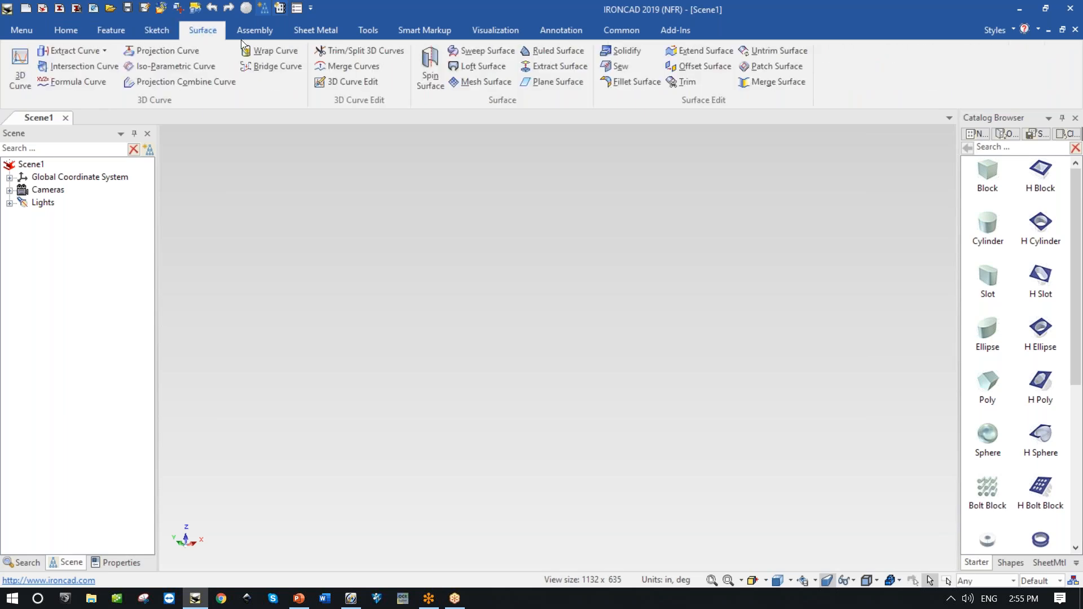
left_click(254, 33)
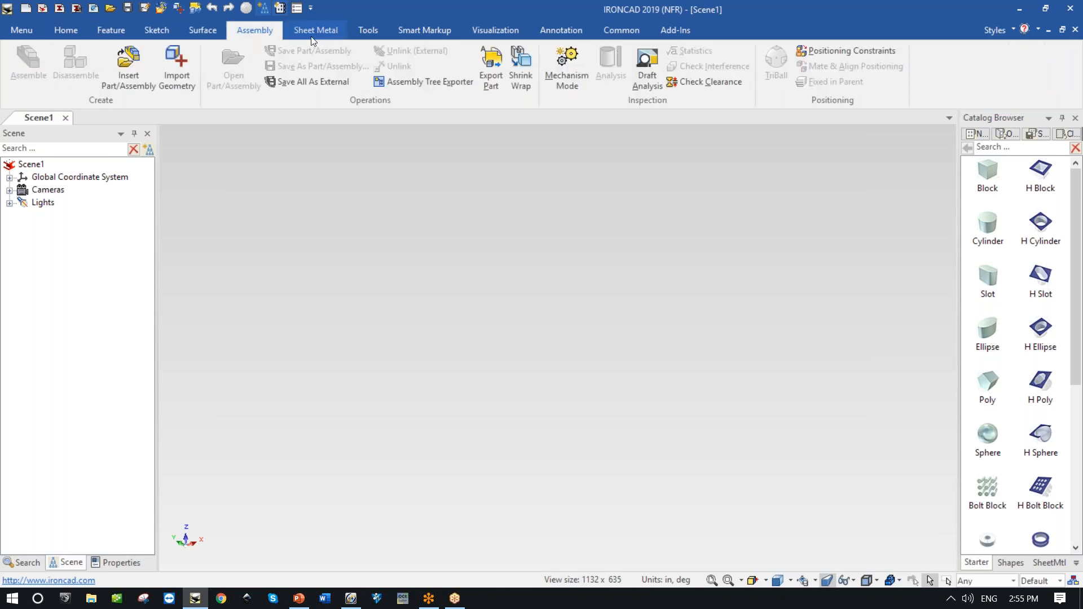
left_click(312, 38)
left_click(75, 29)
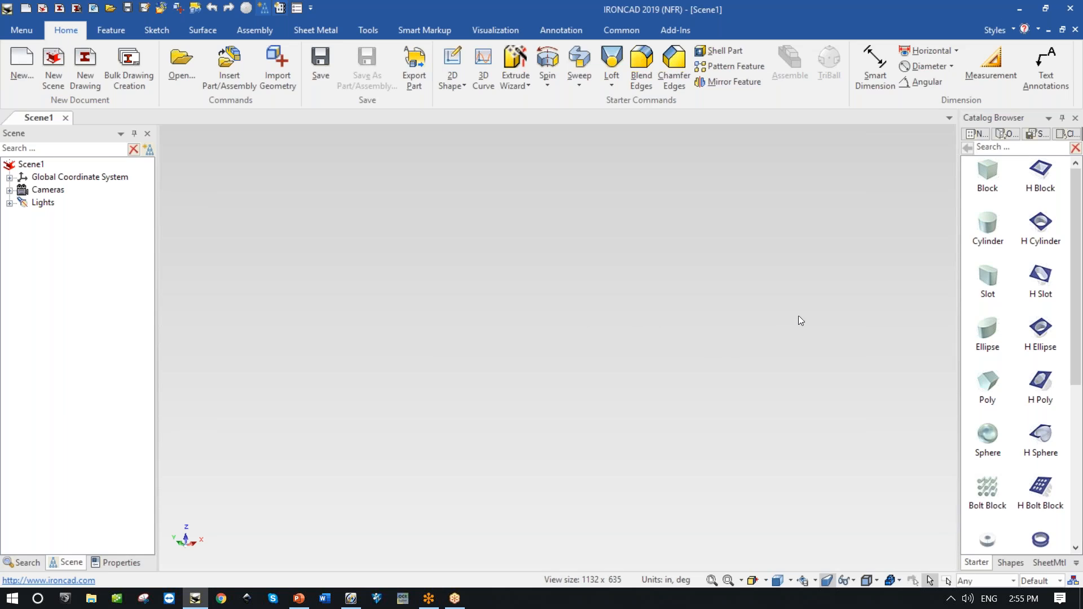
Place a Cylinder shape in the empty scene and set its diameter to 6 in.
left_click_drag(987, 226, 592, 364)
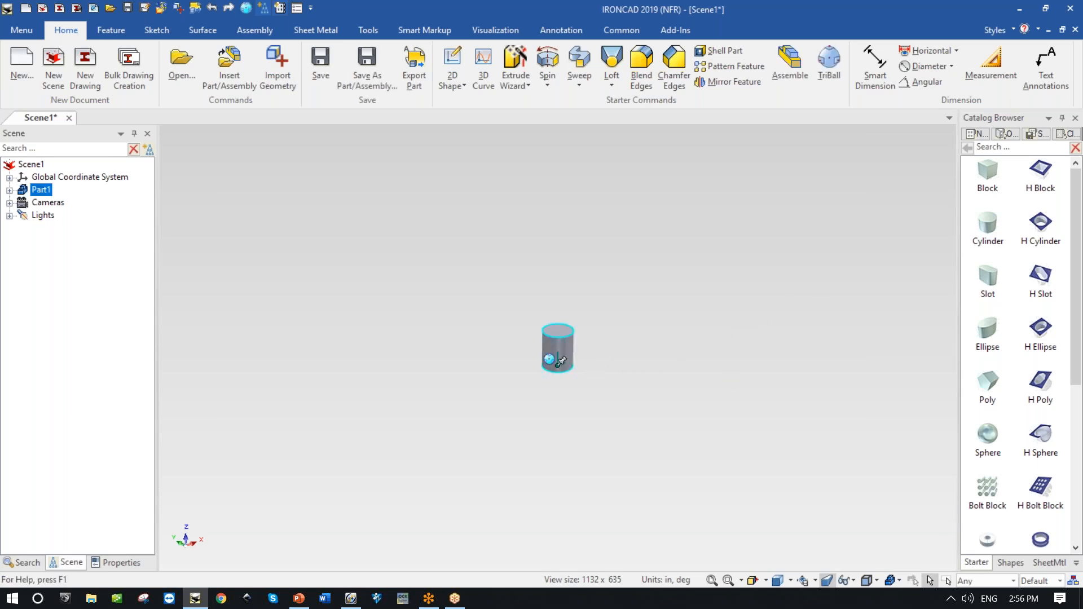
left_click(710, 581)
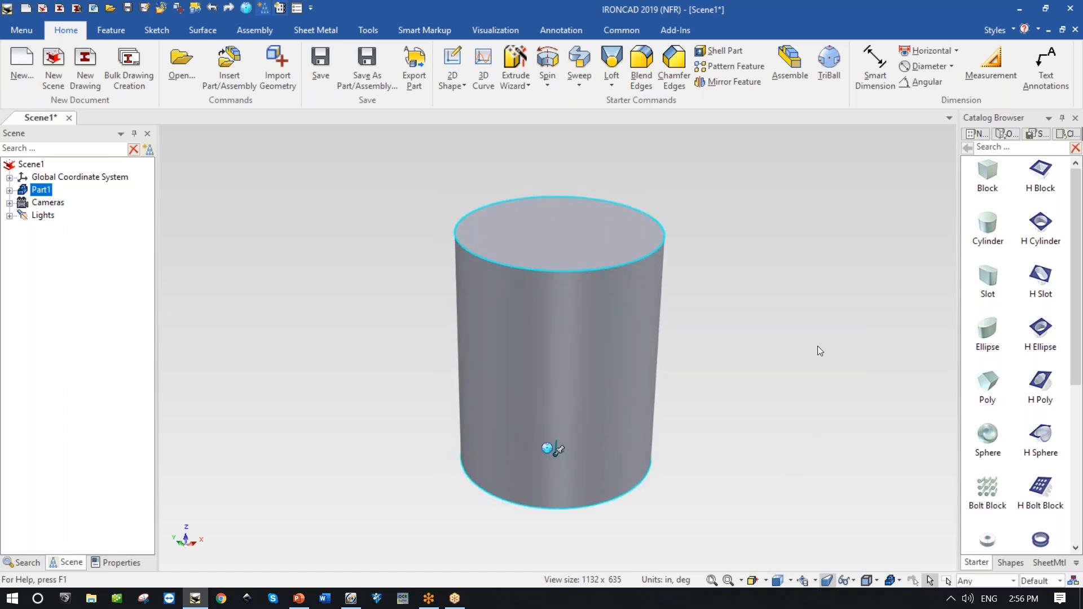
left_click(635, 345)
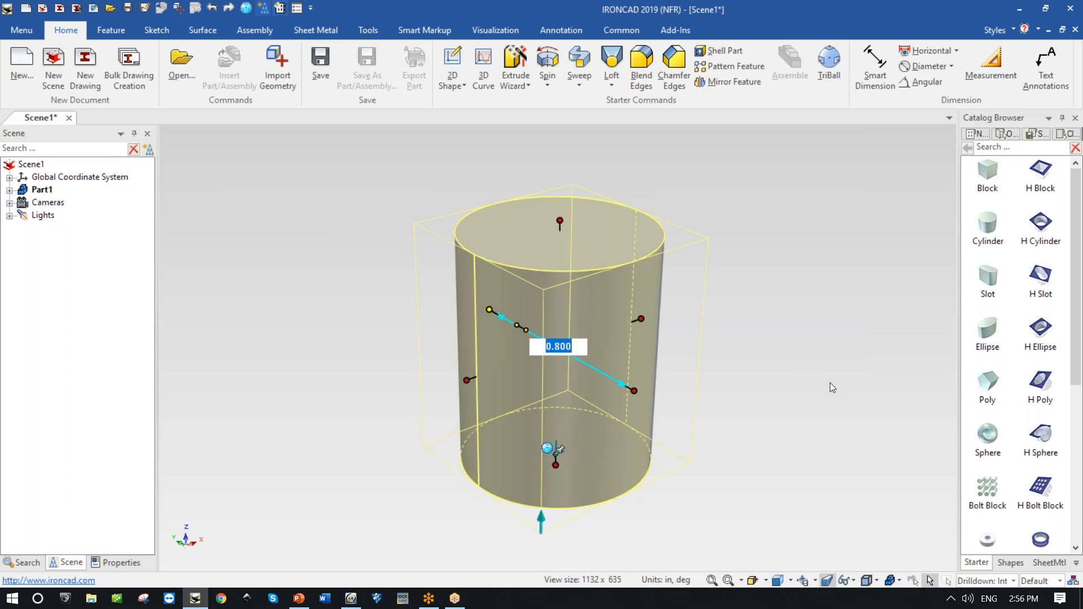
type("6")
key("Tab")
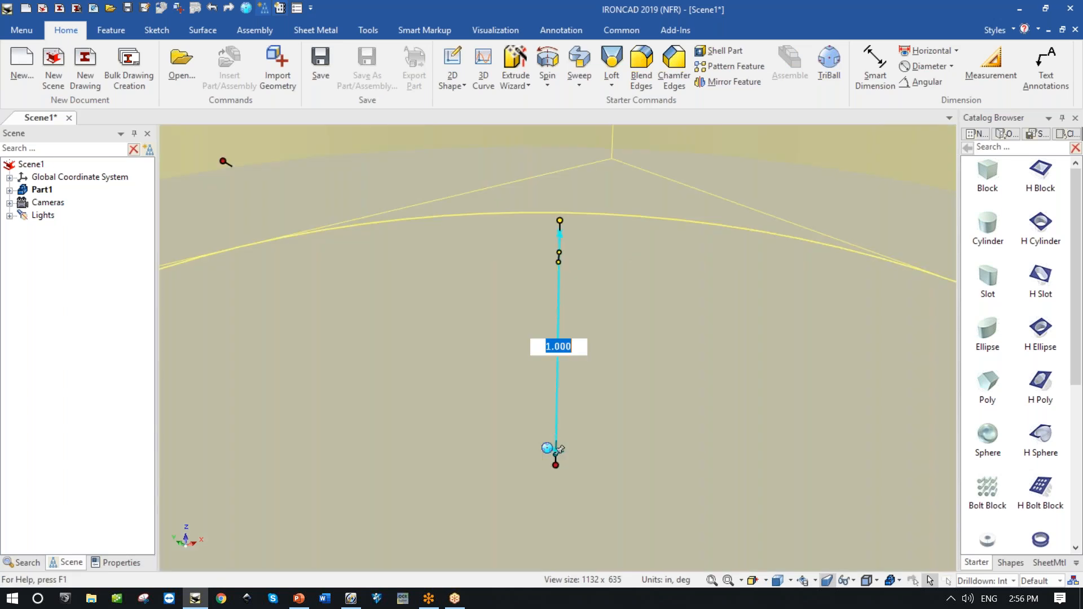
Set the cylinder's height to 0.5 in to make it a flat disc.
middle_click(829, 384)
scroll(811, 385, "down", 2)
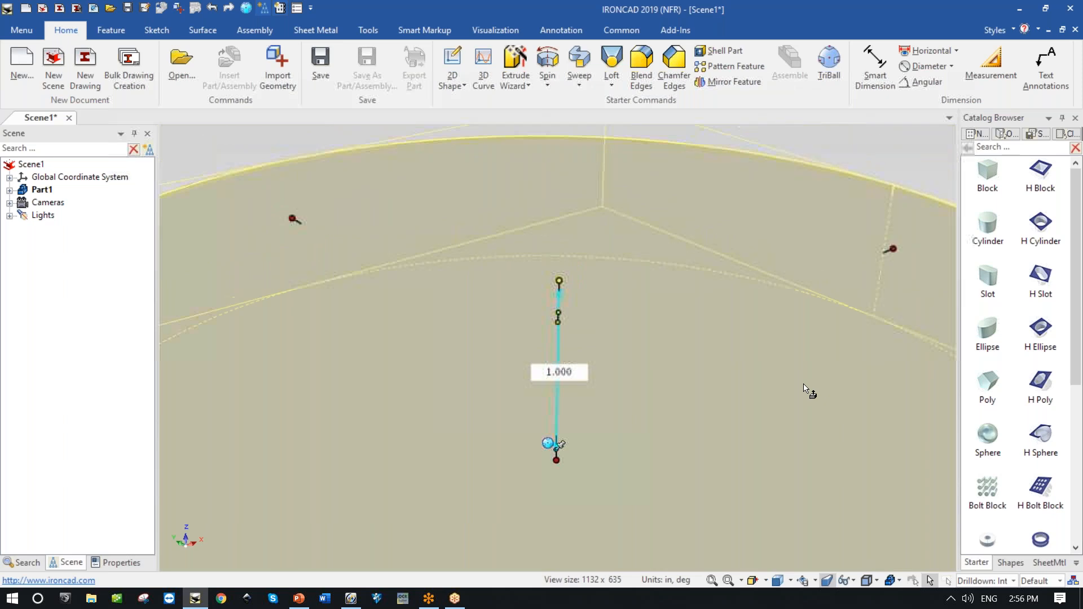
scroll(812, 389, "down", 3)
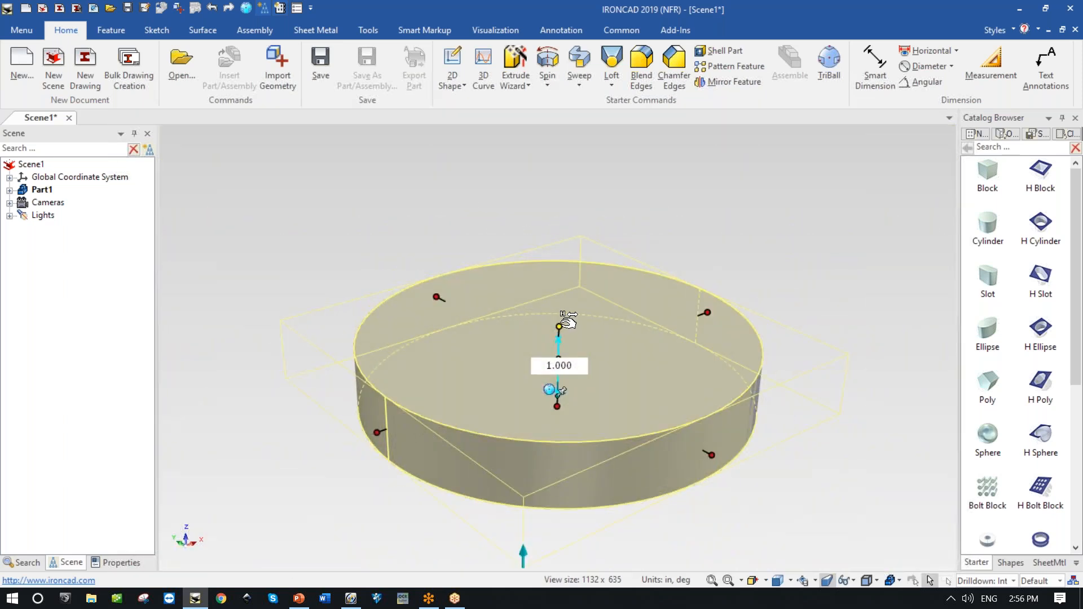
mouse_move(564, 325)
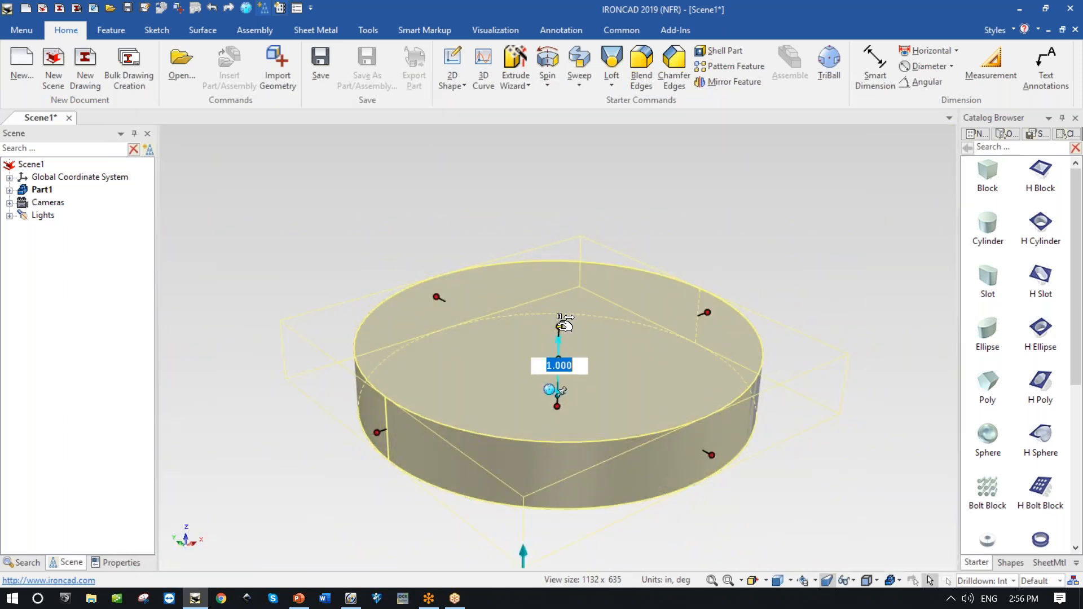
type(".5")
key("Tab")
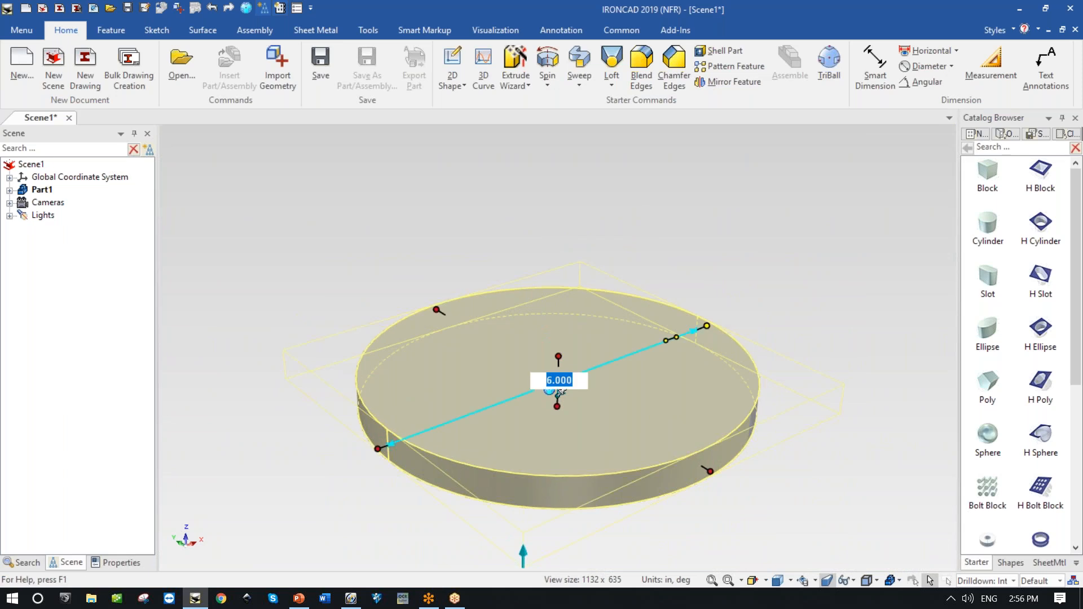
left_click(732, 225)
Add a Cylinder shape at the centre of the disc's face as a boss with 2 in diameter and 2 in length.
middle_click_drag(732, 225, 815, 279)
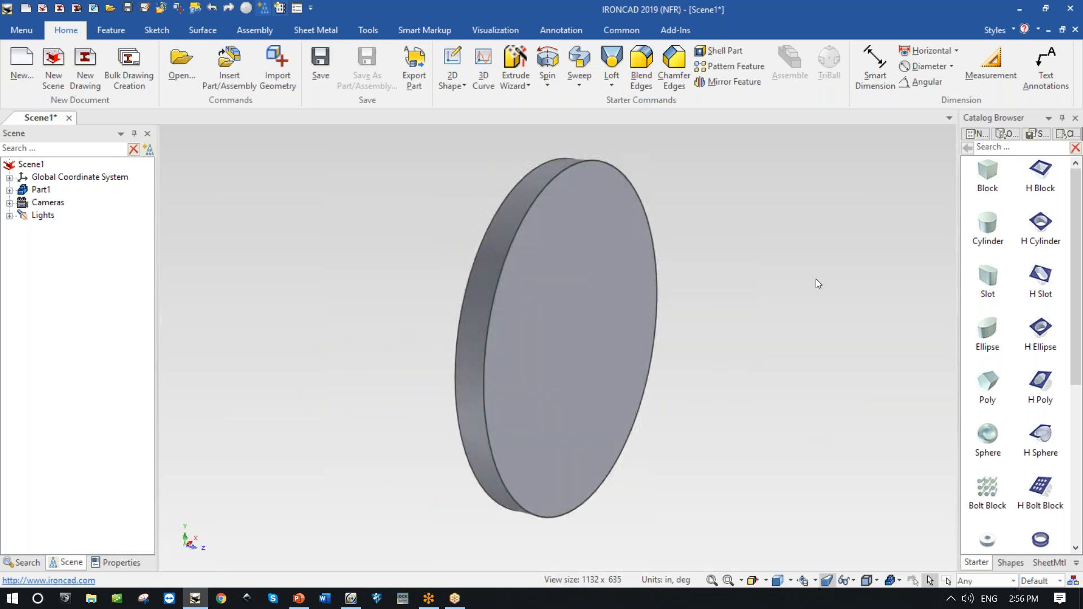
left_click_drag(990, 225, 581, 342)
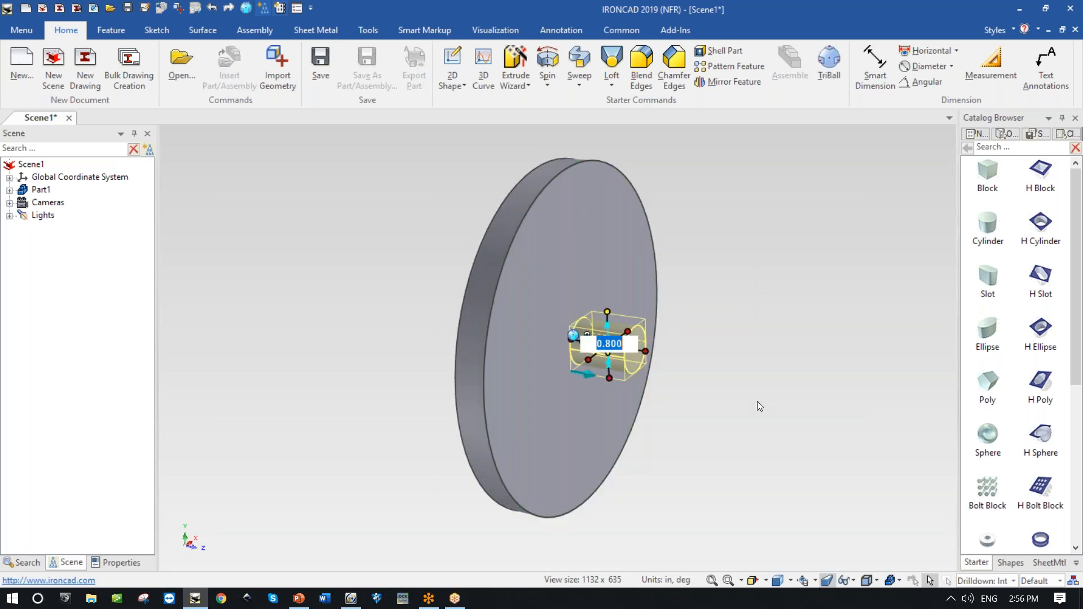
type("1")
key("Return")
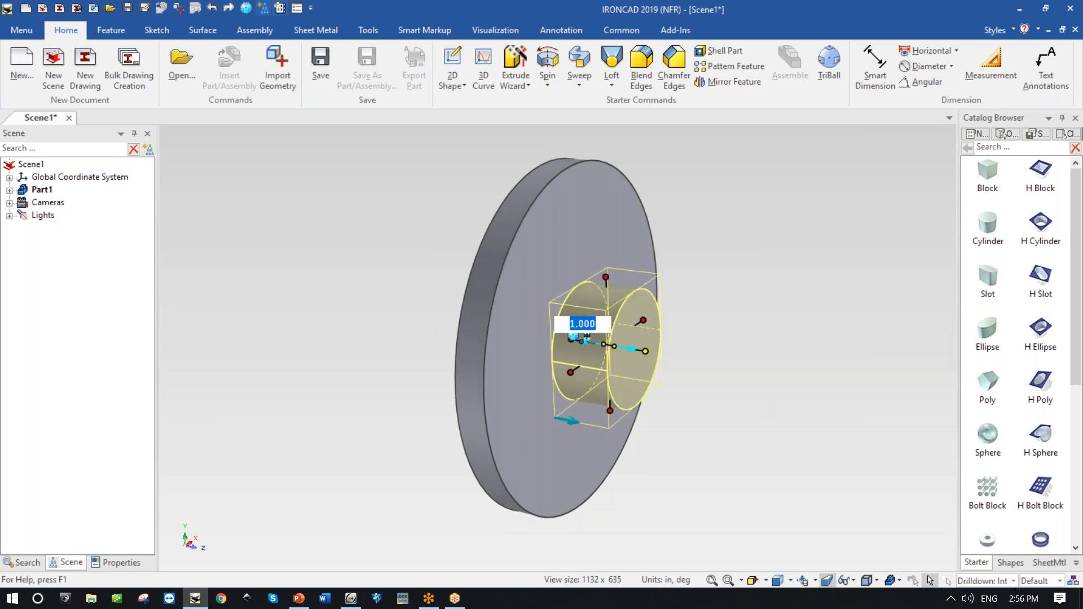
type("2")
key("Return")
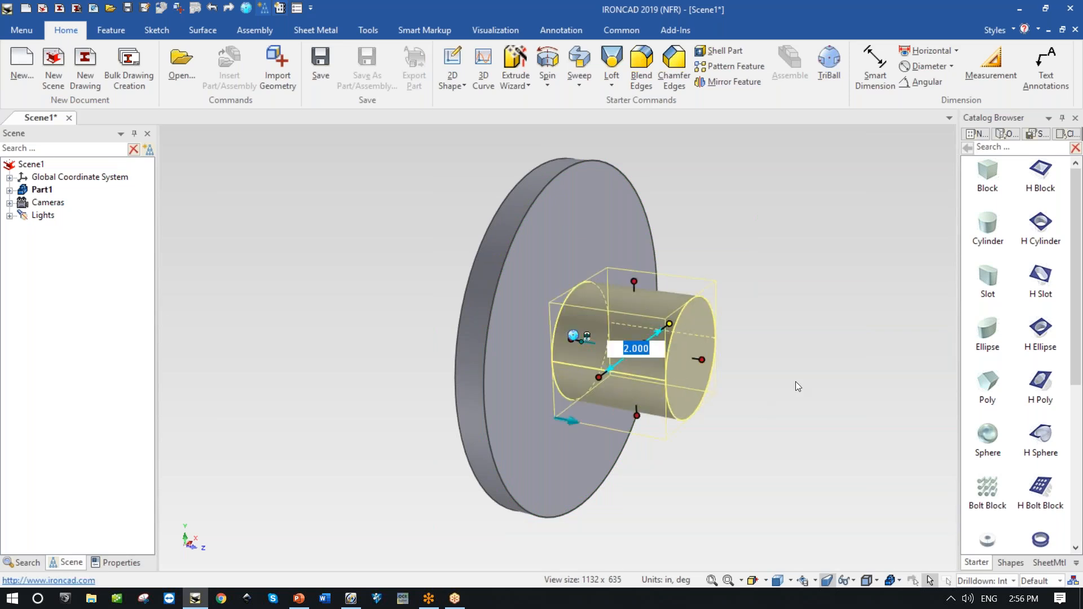
left_click(808, 381)
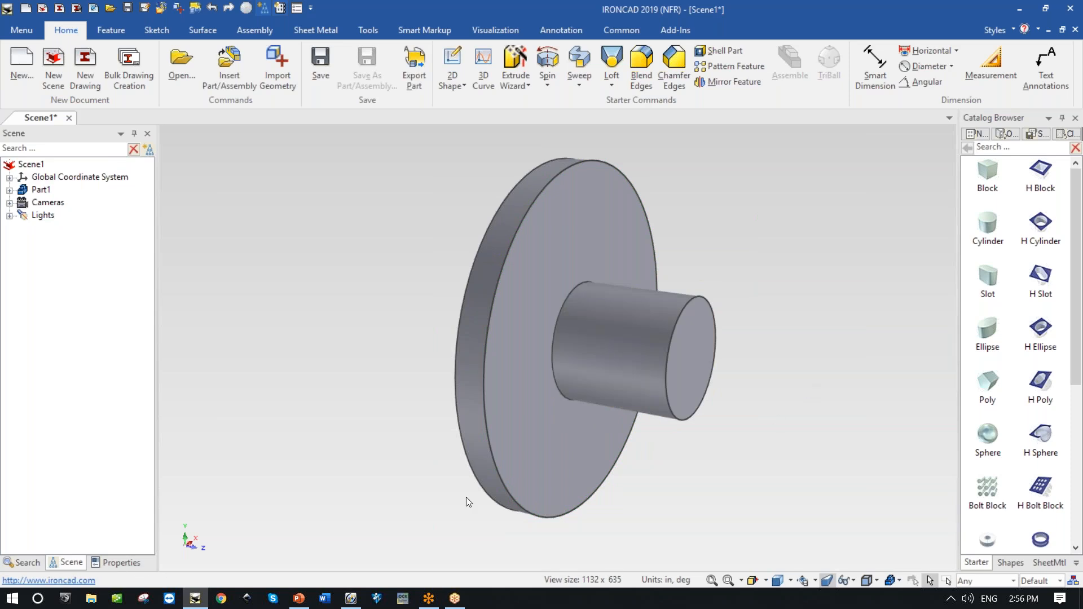
Set the length of the central boss to 1.5 in.
left_click(507, 469)
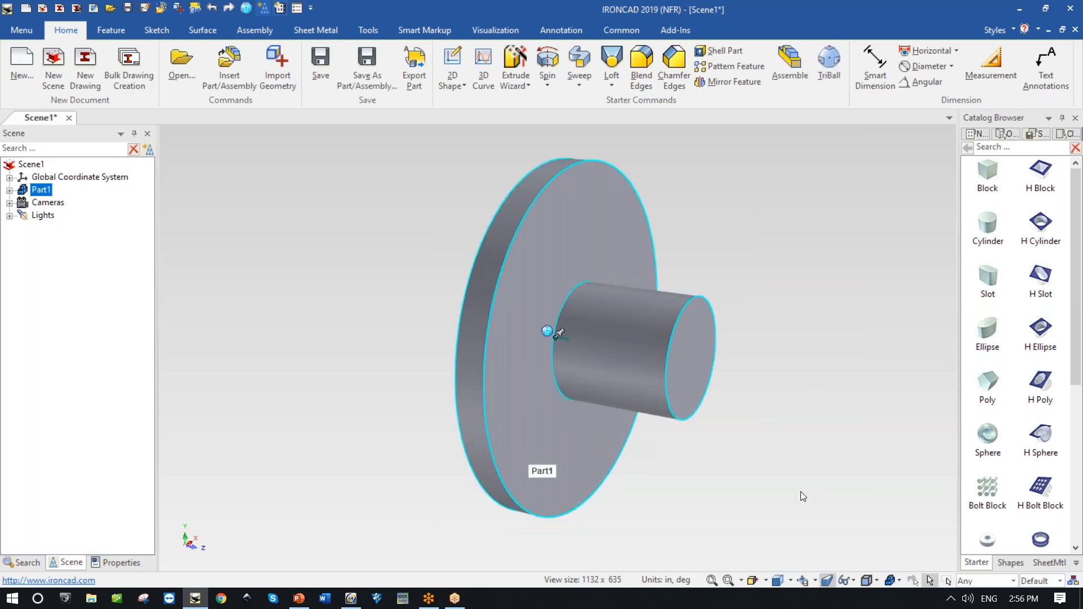
left_click(800, 474)
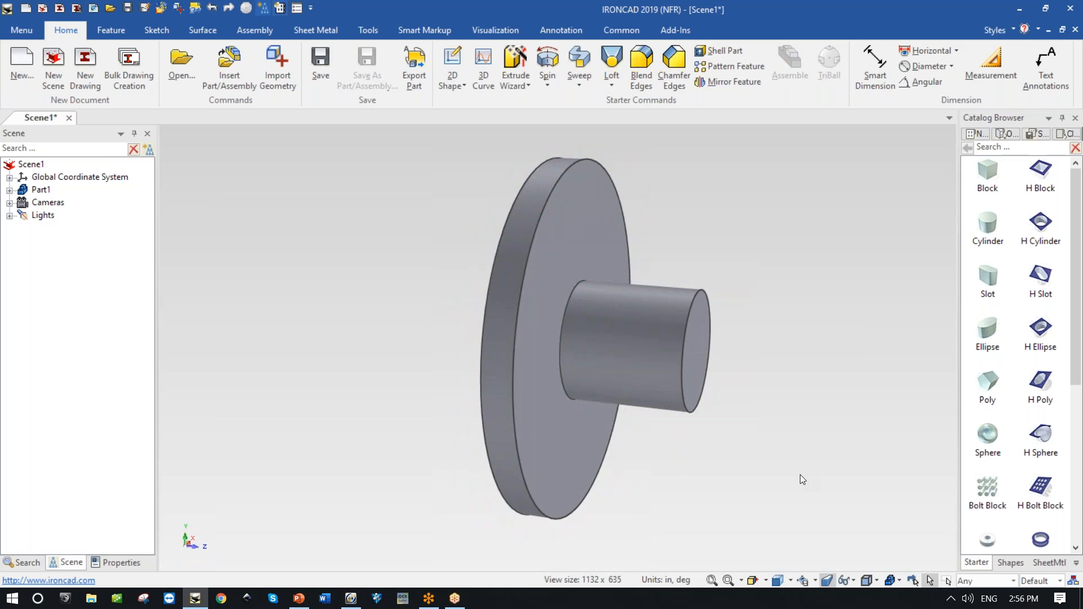
left_click(691, 406)
left_click(688, 394)
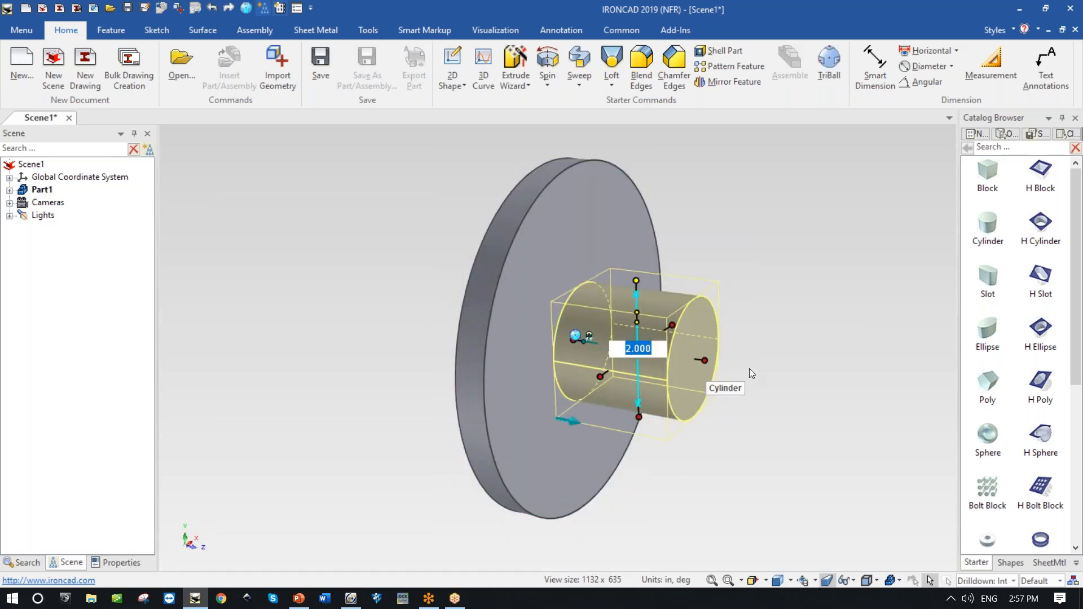
type("1.")
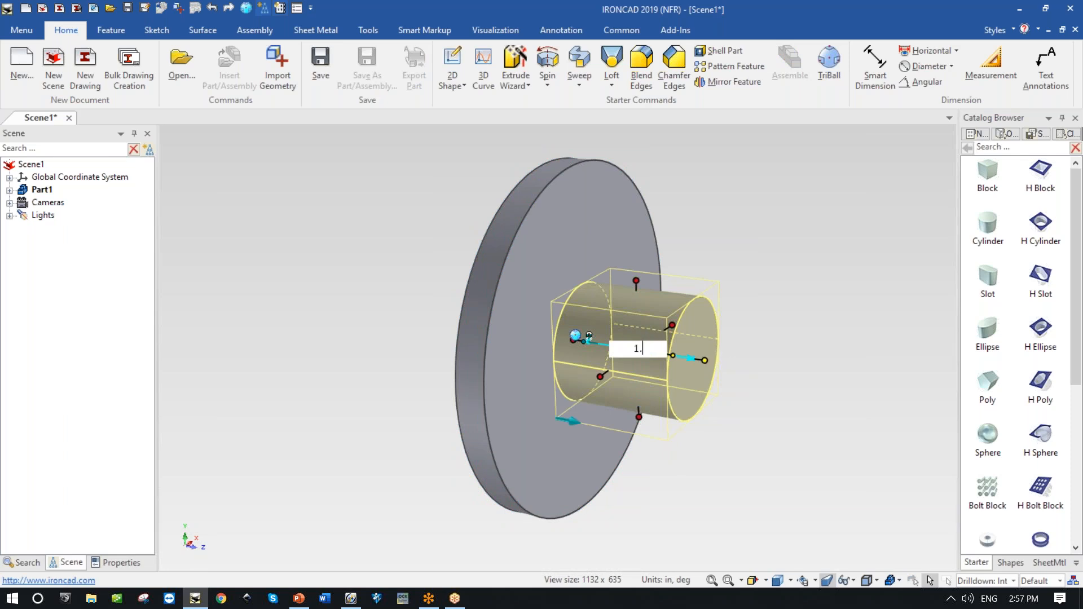
left_click(707, 360)
left_click_drag(707, 360, 671, 355)
type("1.5")
key("Tab")
left_click(800, 416)
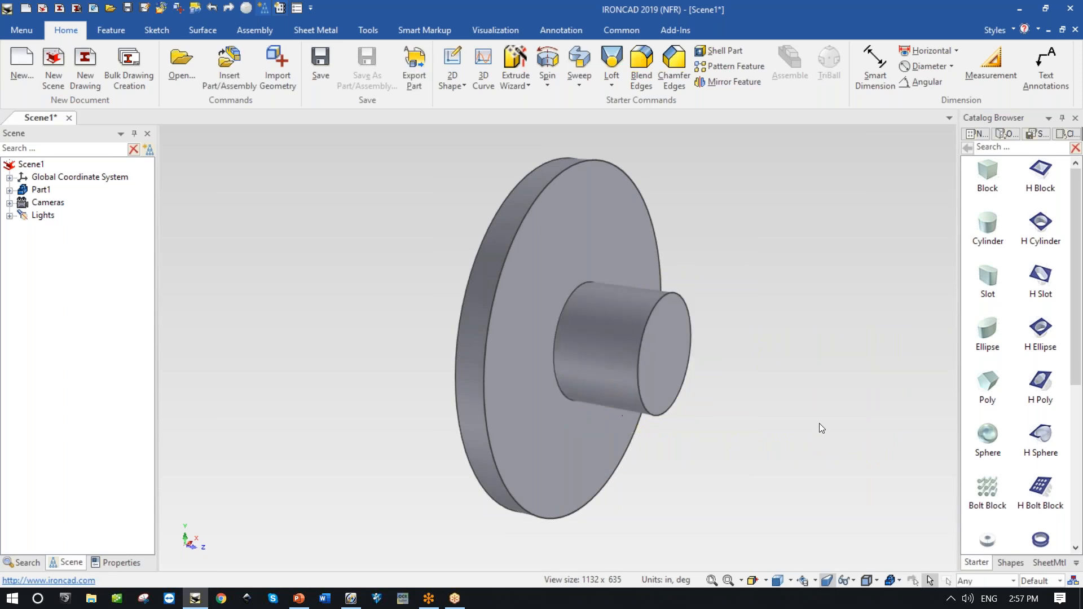
Examine the disc's flat back face near the rim and the boss on the opposite side.
key("Right")
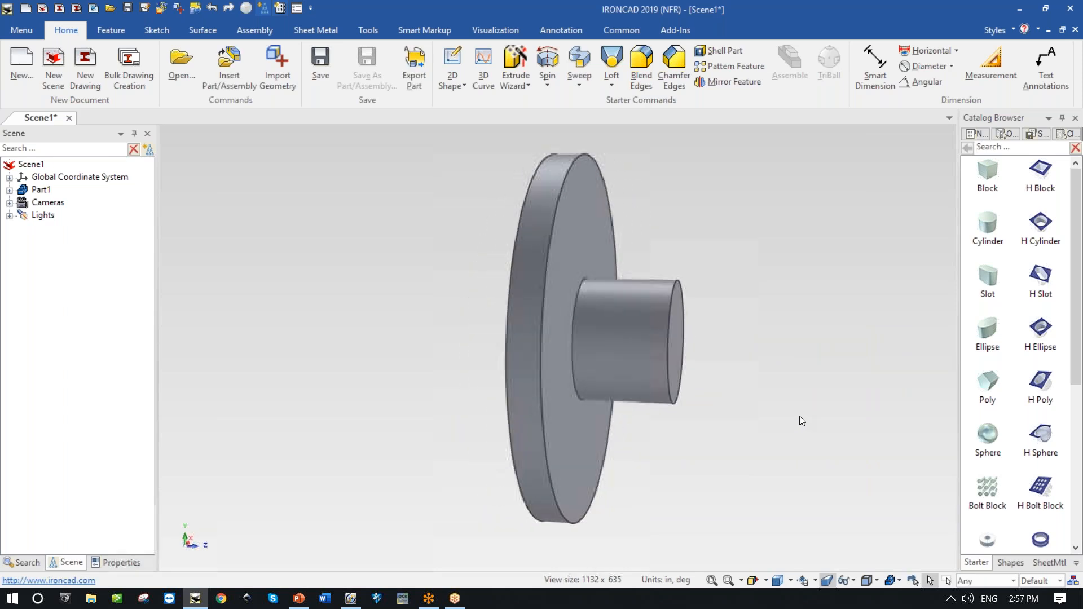
middle_click_drag(755, 302, 913, 306)
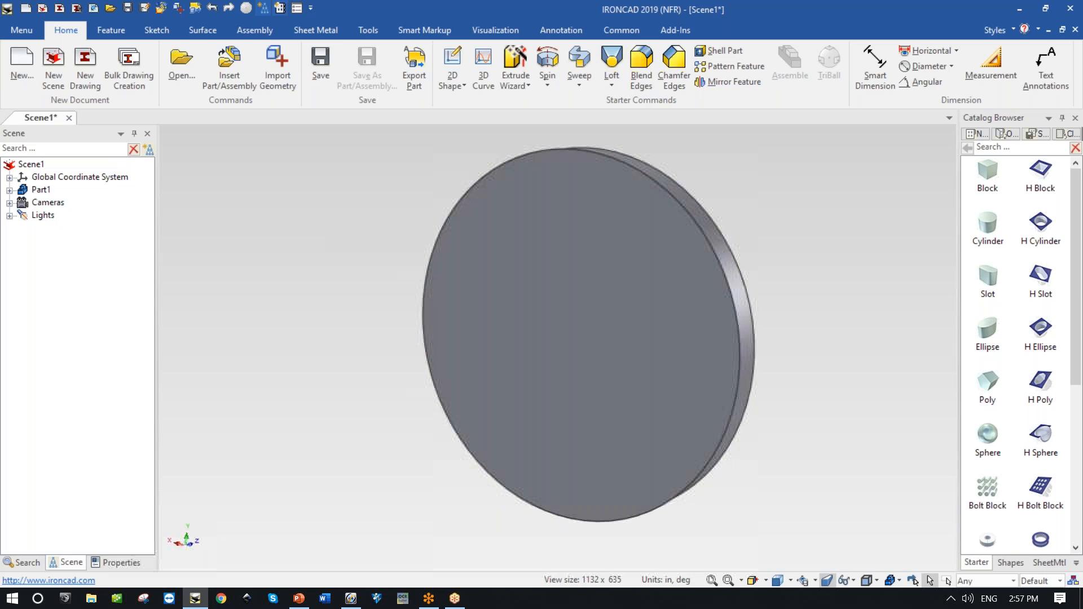
left_click(721, 375)
left_click(703, 294)
left_click(662, 223)
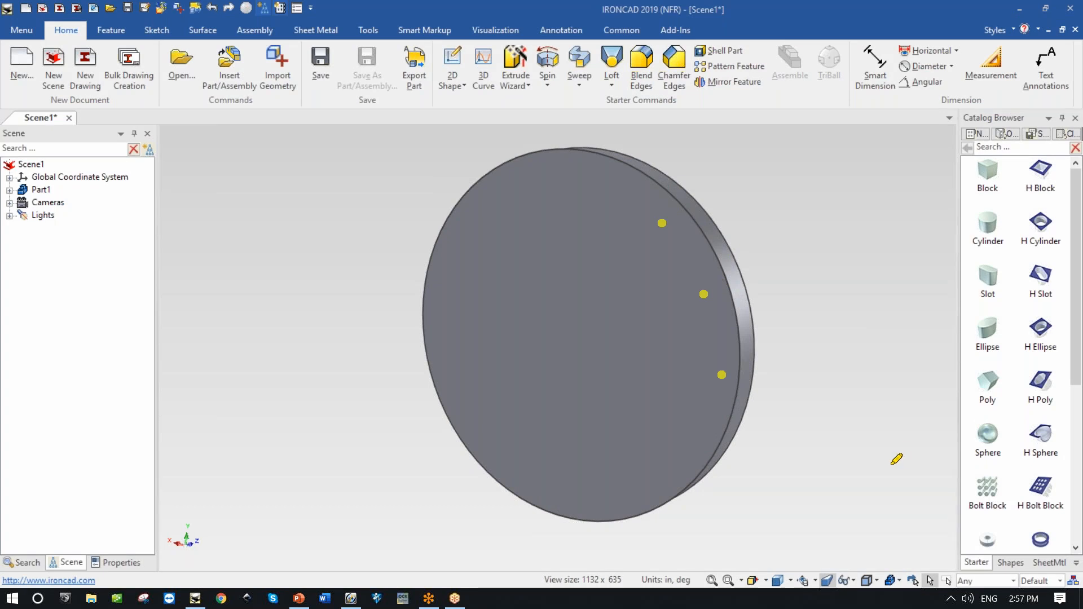
key("Escape")
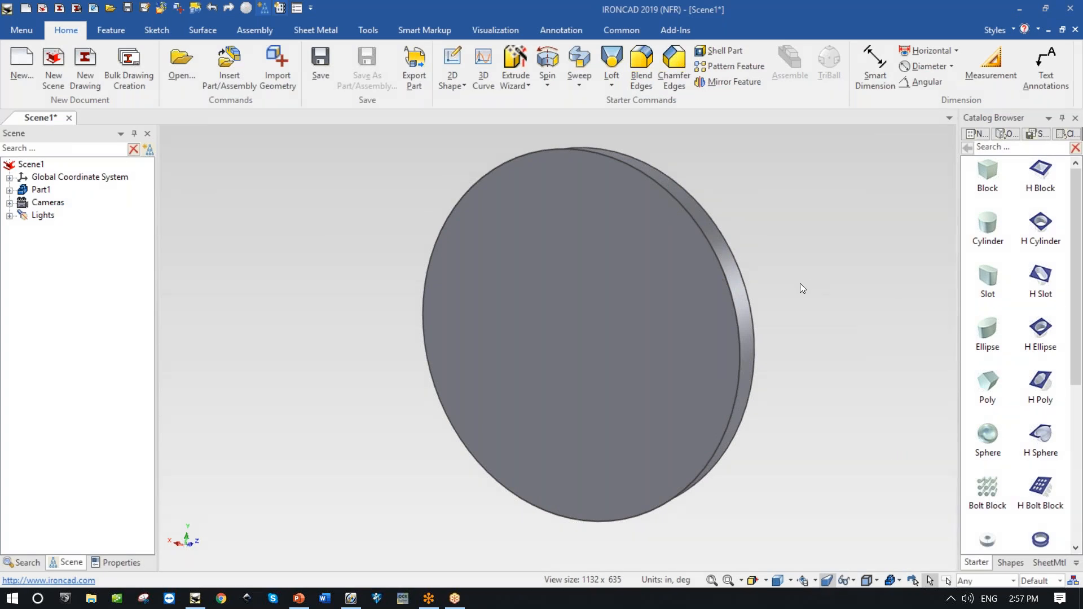
left_click(720, 345)
left_click(717, 366)
middle_click_drag(849, 392, 686, 351)
left_click(702, 341)
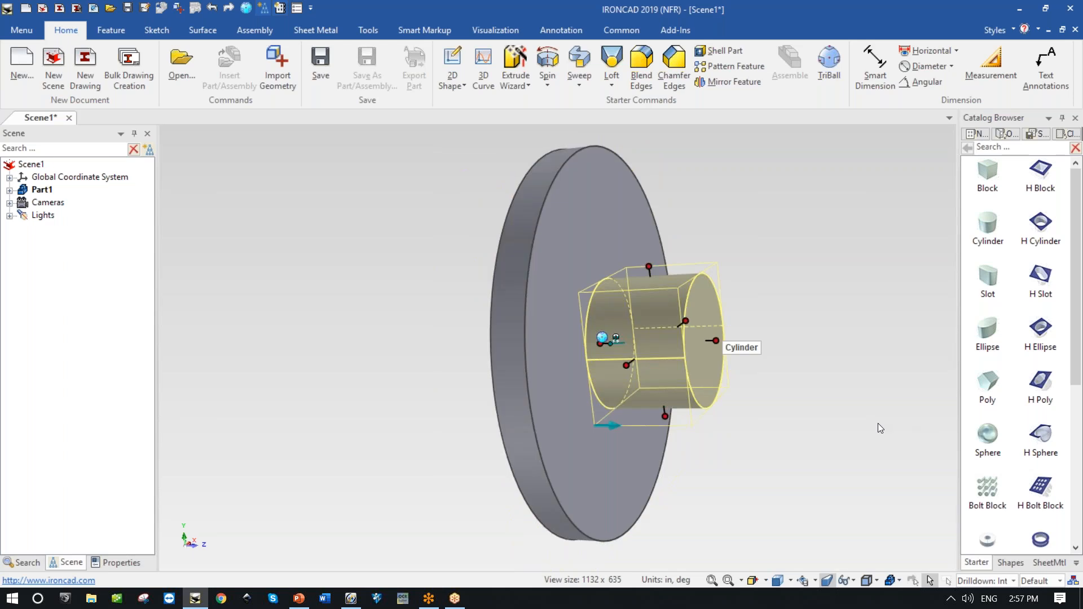
left_click(840, 393)
Cut an H Cylinder hole at the centre of the disc's back face with 0.5 in diameter and 0.5 in depth.
middle_click_drag(849, 397, 853, 401)
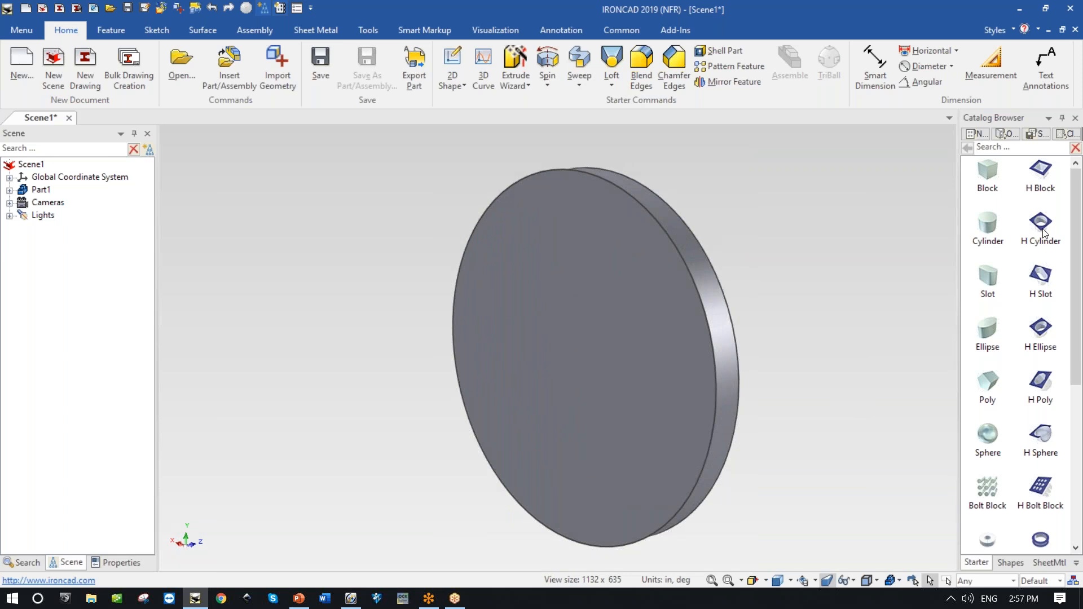
left_click_drag(1044, 232, 567, 362)
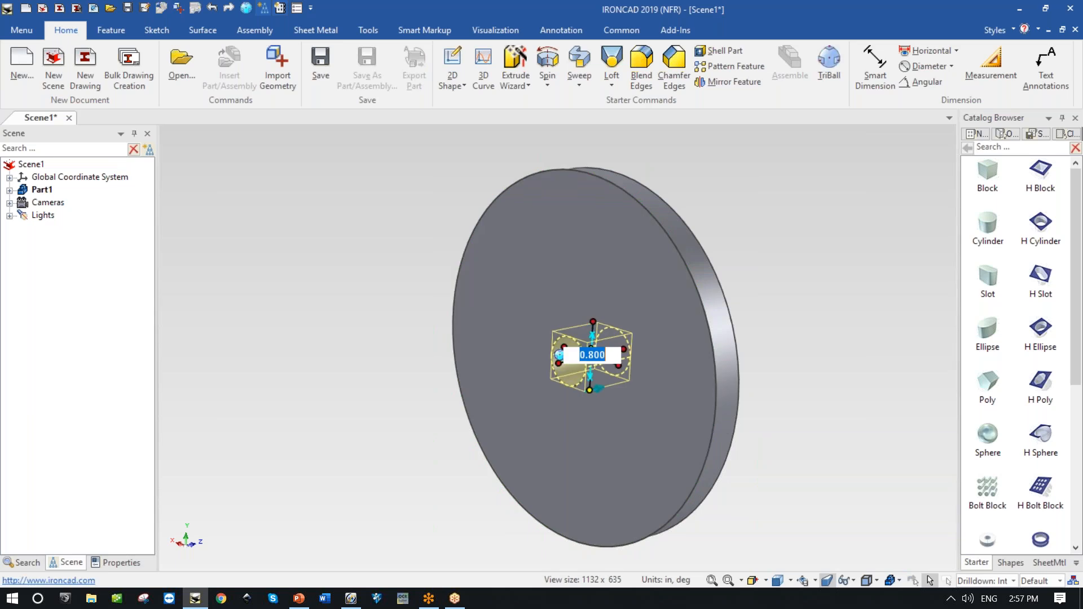
type(".5")
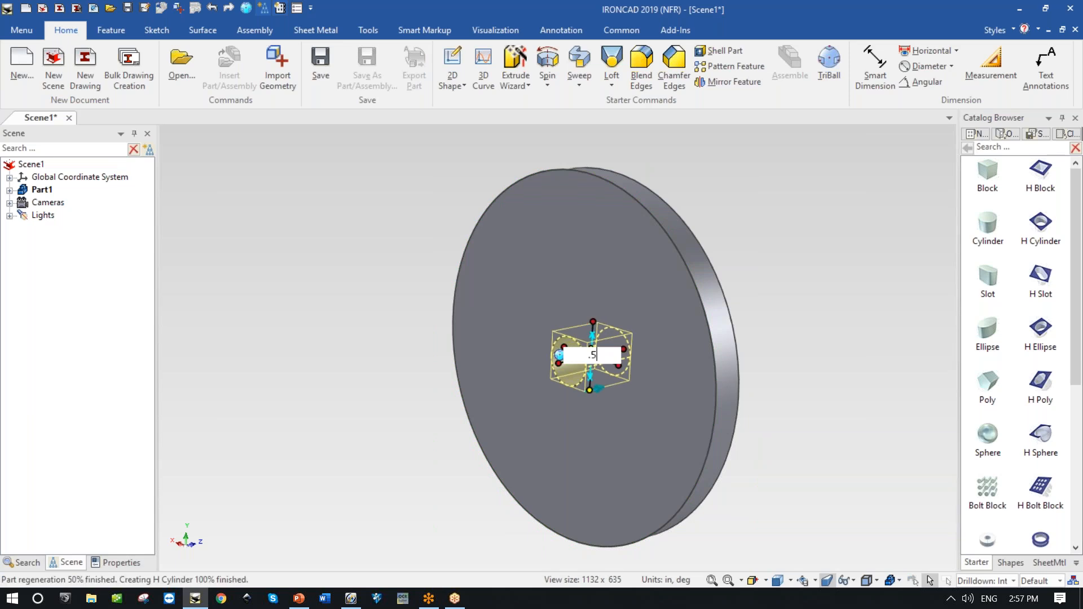
key("Return")
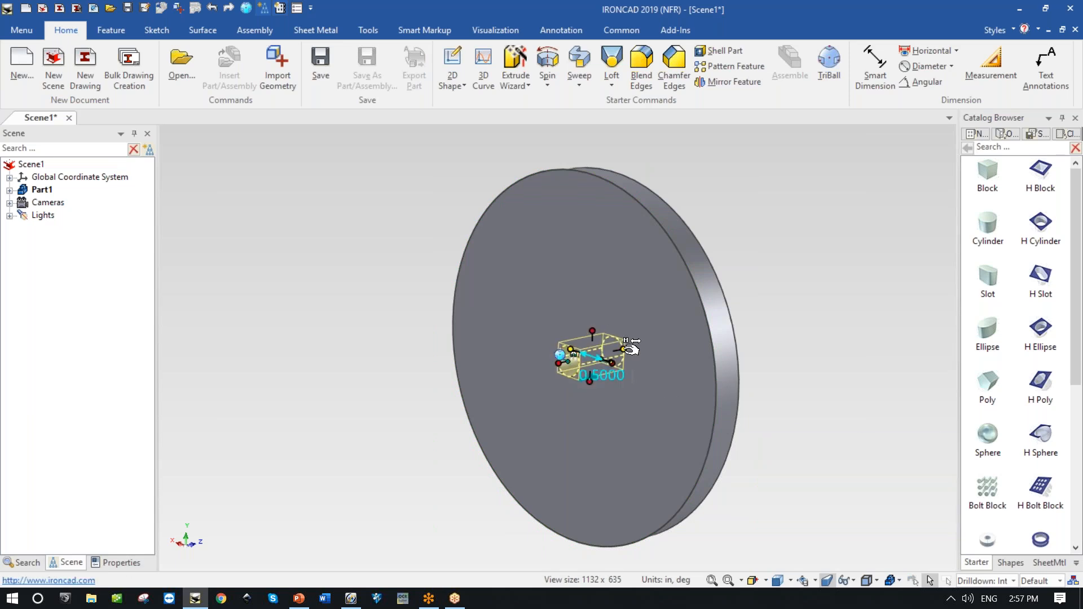
left_click(625, 350)
type(".5")
key("Return")
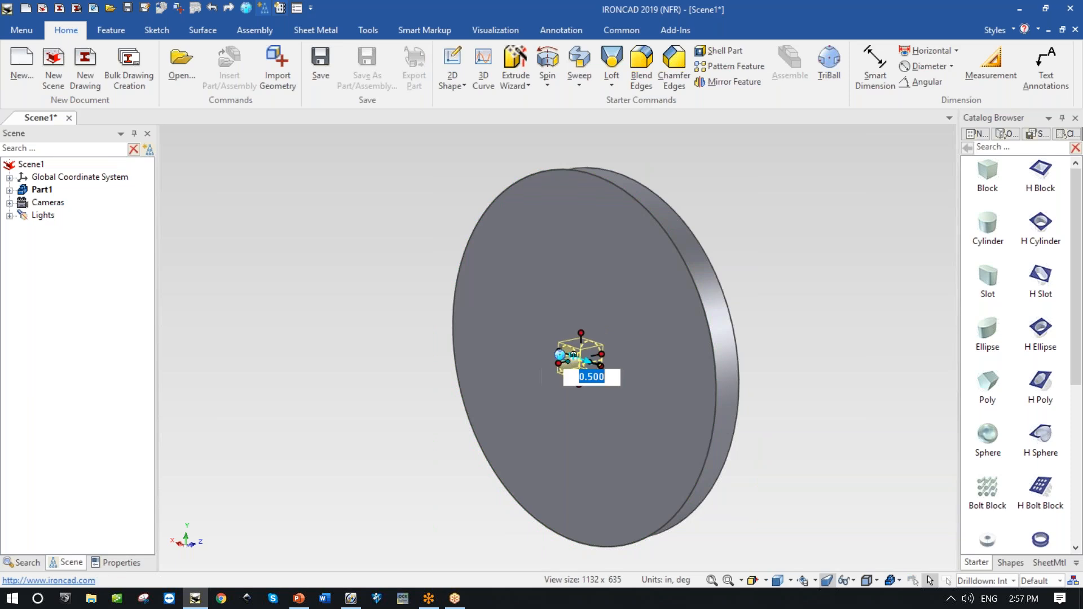
left_click(796, 336)
Move the centre hole on the disc's back face 2.5 in sideways toward the rim with the TriBall.
middle_click_drag(798, 336, 260, 236)
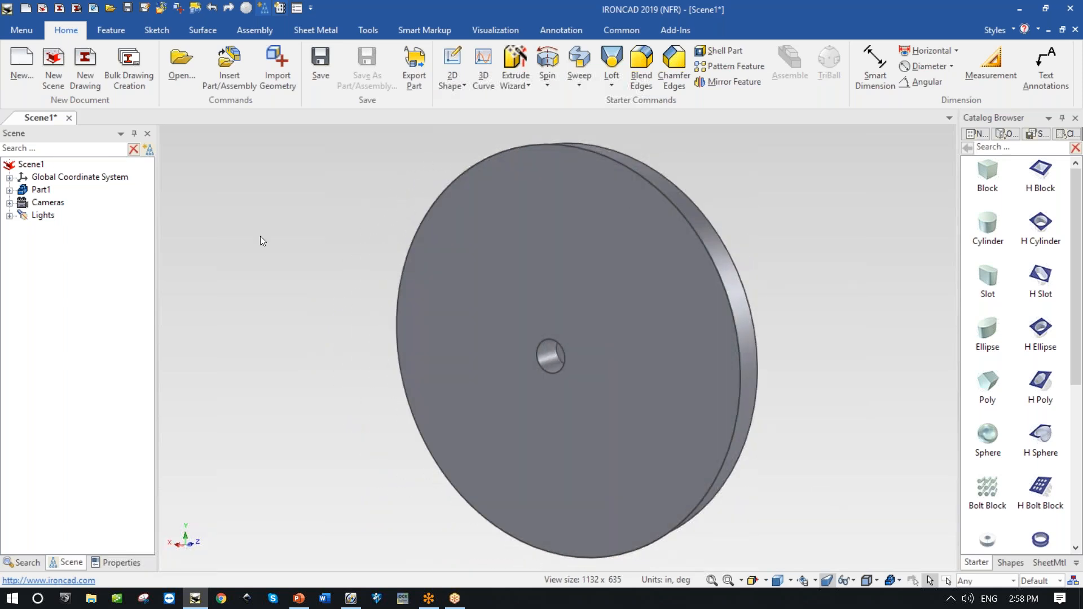
left_click(550, 353)
left_click_drag(550, 364, 551, 364)
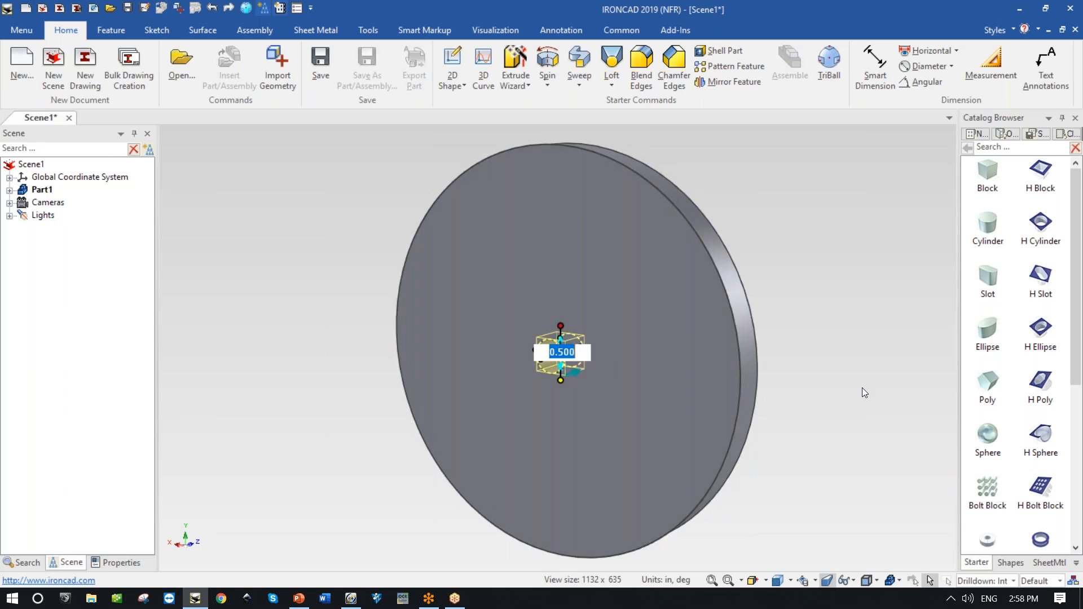
key("F10")
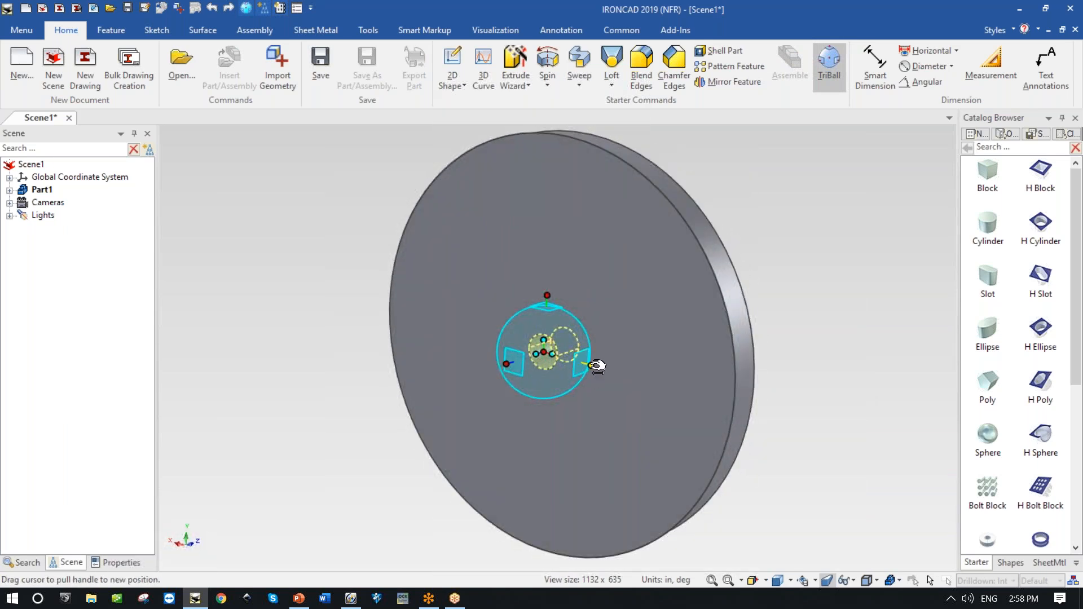
left_click_drag(597, 365, 734, 405)
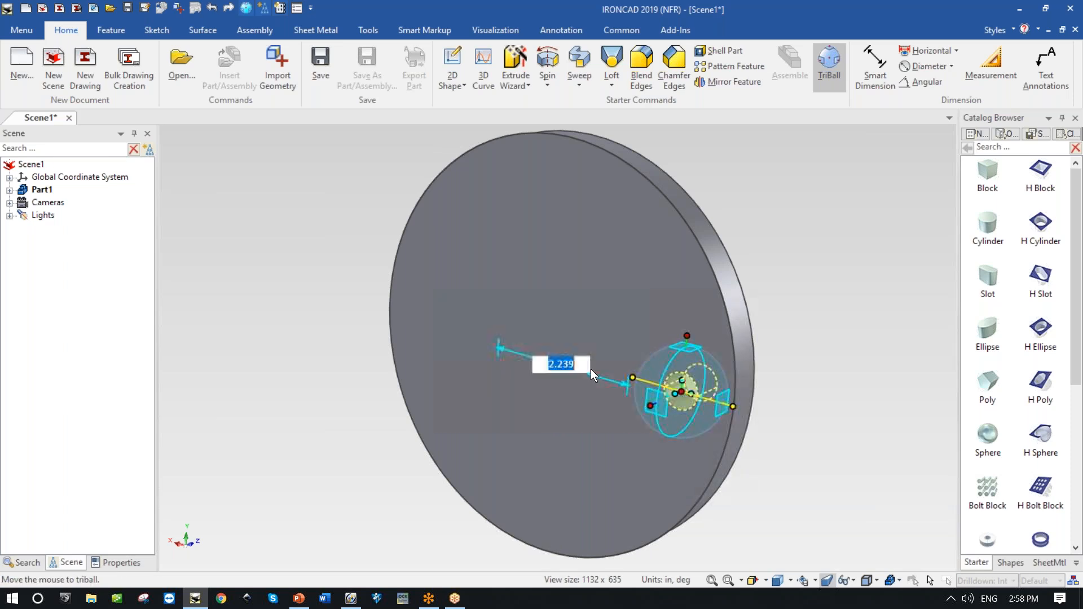
type("2.5")
key("Return")
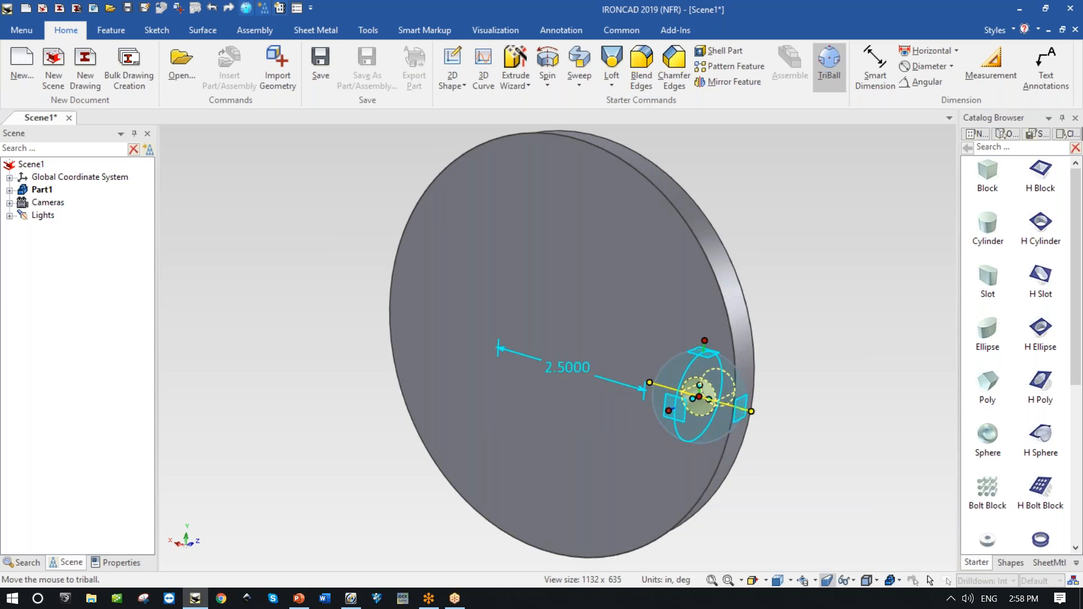
middle_click_drag(836, 347, 847, 344)
left_click(848, 344)
key("F10")
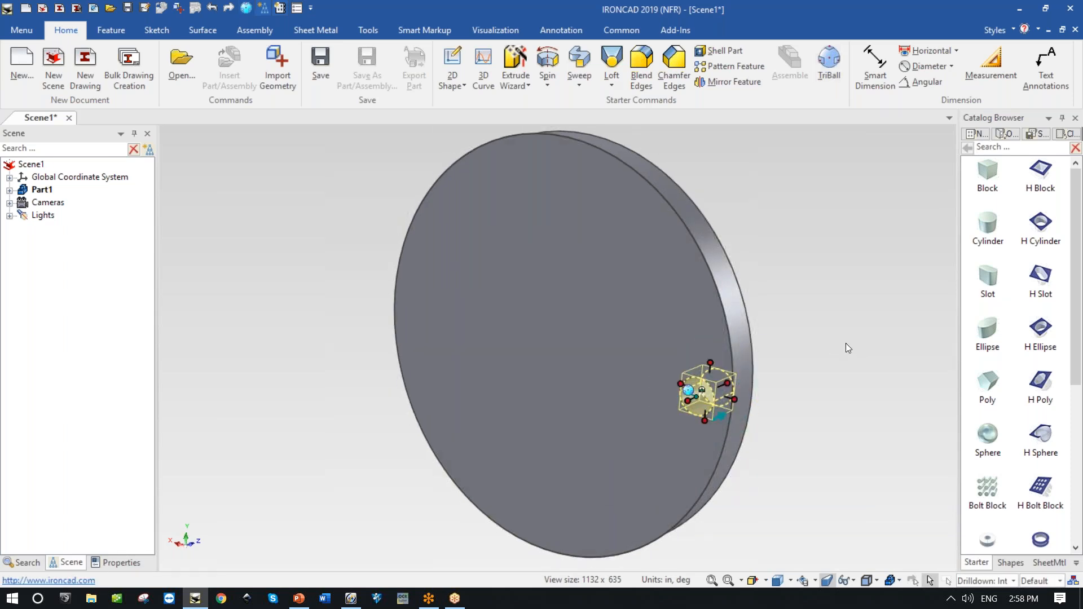
left_click(845, 343)
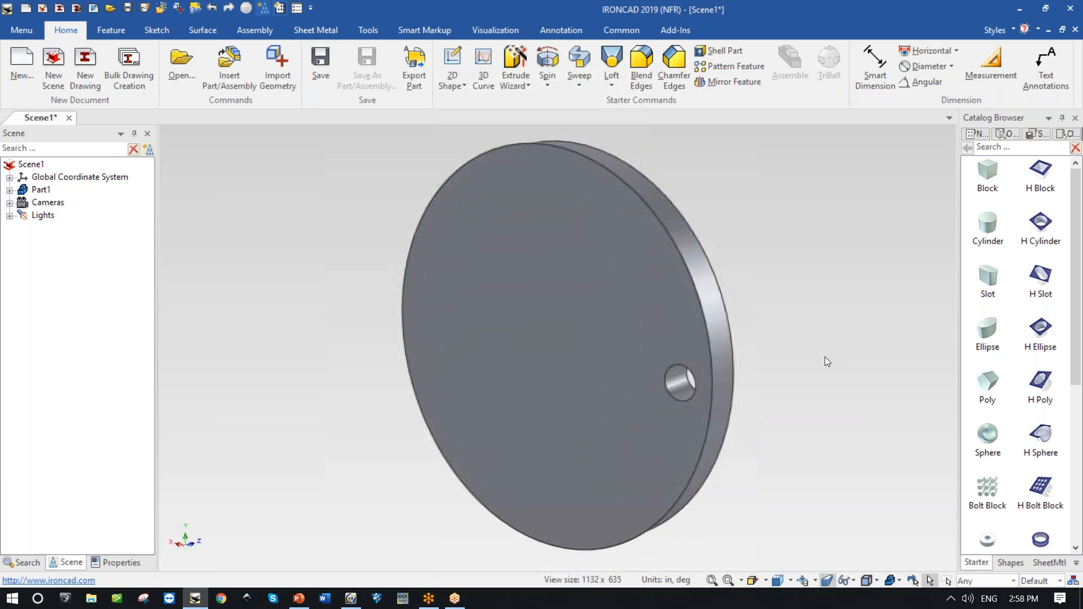
Detach the TriBall from the off-centre hole and relocate only the TriBall to the centre point of the disc's outer edge.
left_click(678, 400)
left_click(680, 397)
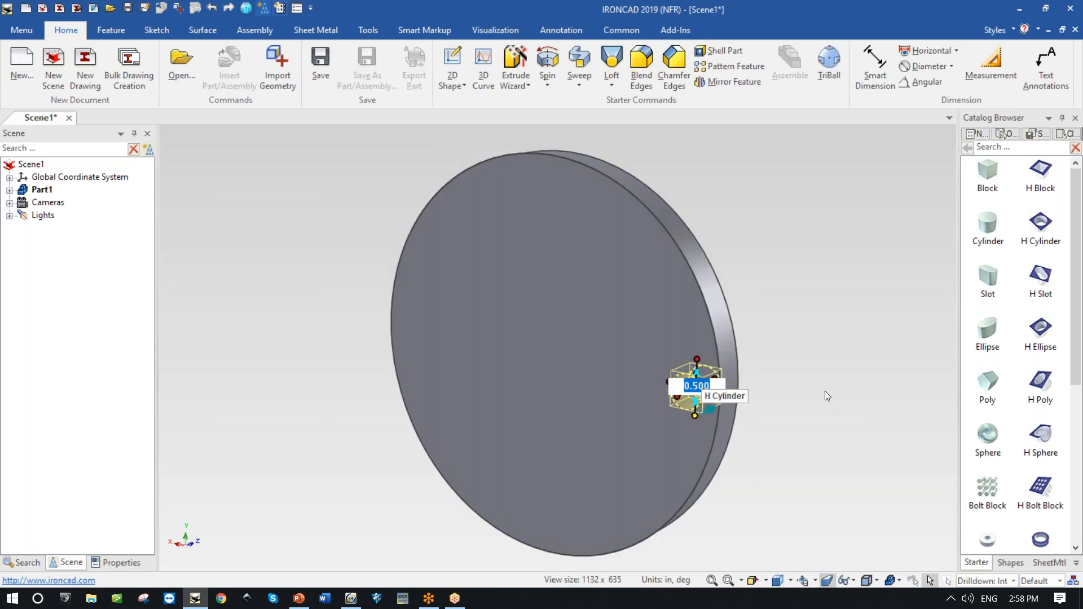
key("F10")
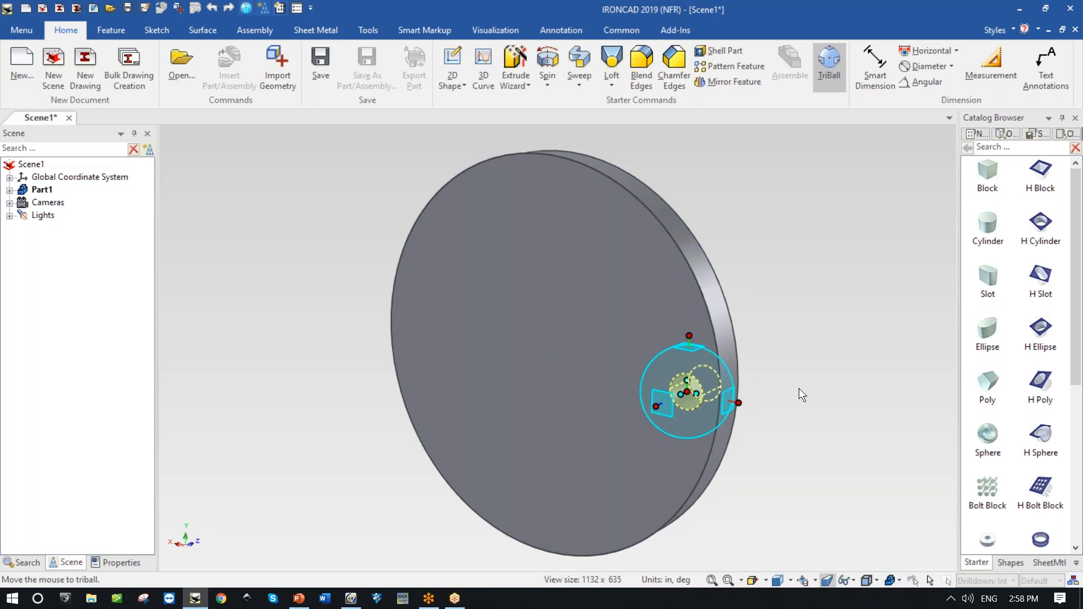
key("space")
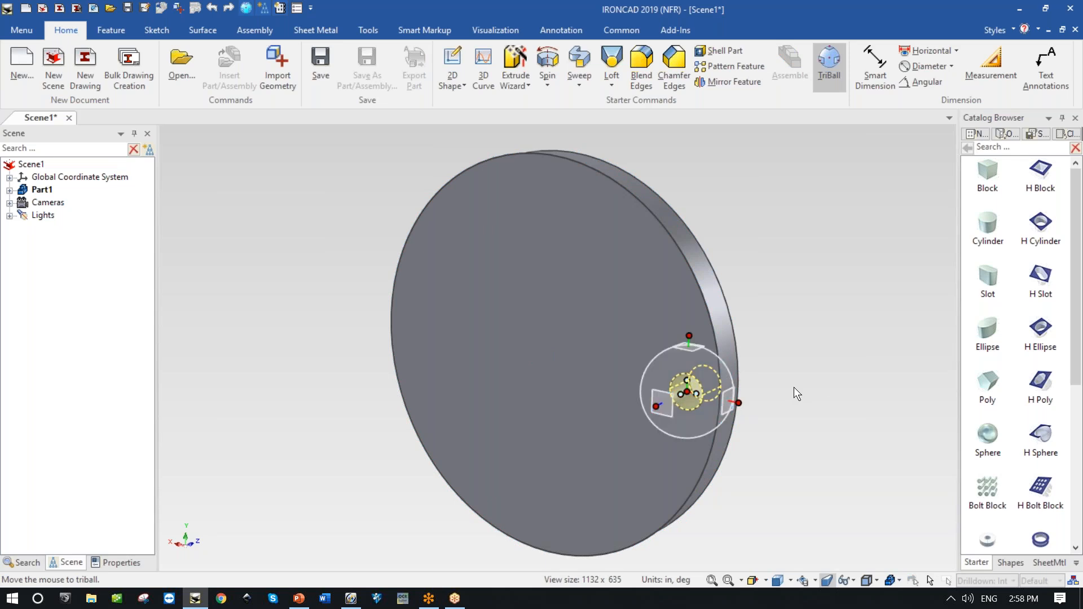
right_click(692, 393)
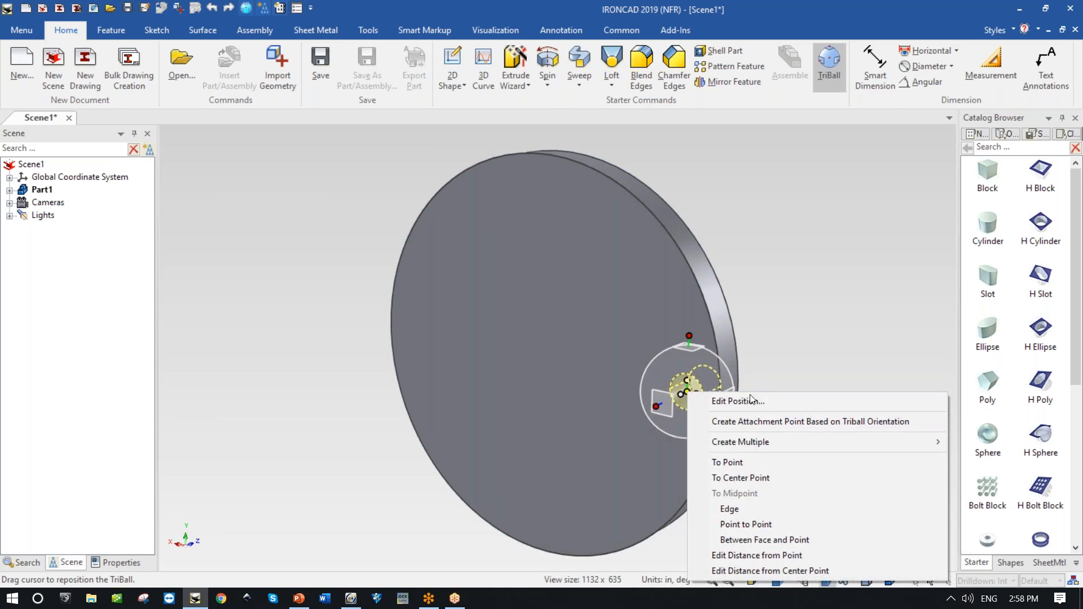
left_click(769, 477)
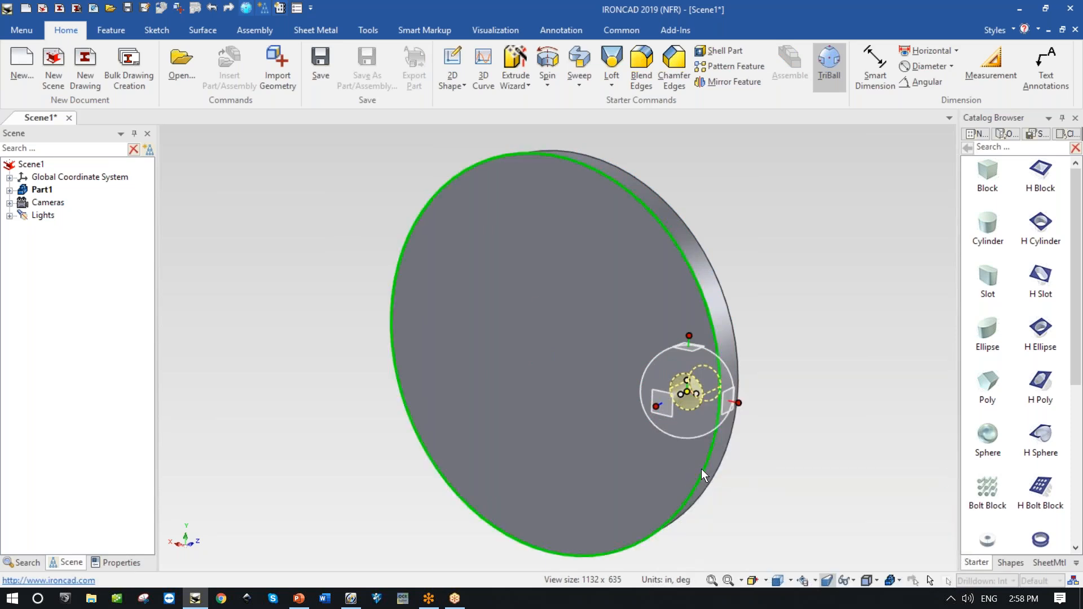
left_click(702, 468)
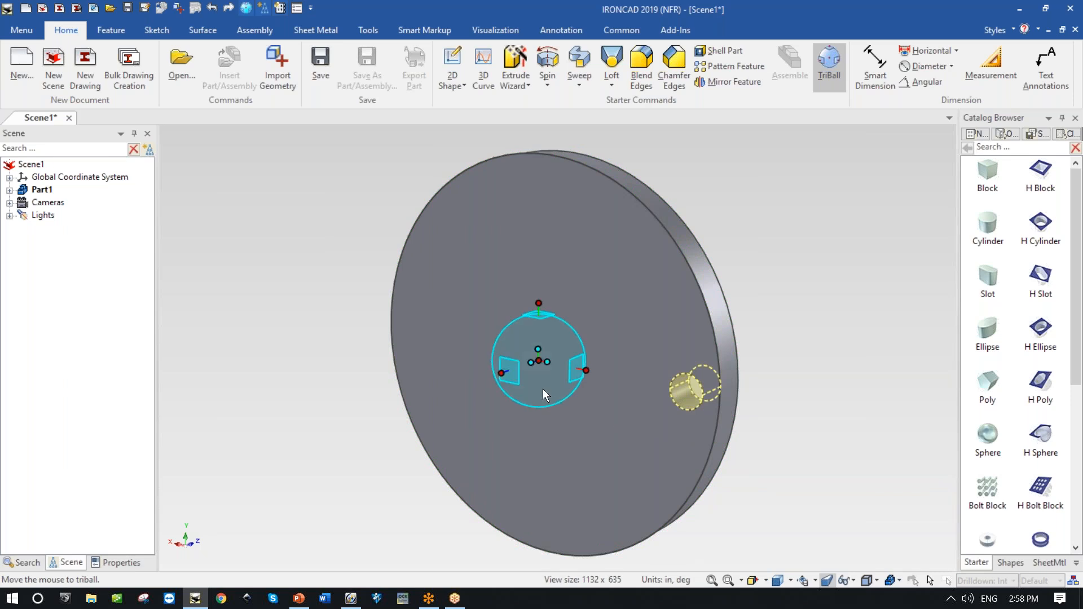
Create a radial pattern of the off-centre hole about the disc's axis with 12 instances over 360 degrees.
left_click(507, 375)
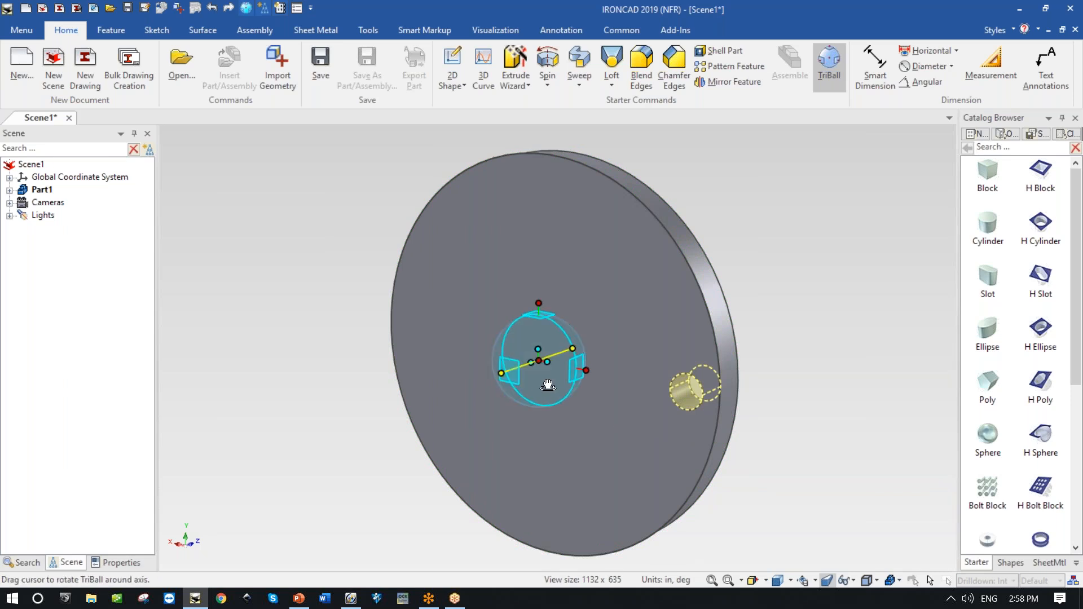
left_click_drag(556, 375, 557, 369)
right_click_drag(558, 369, 559, 365)
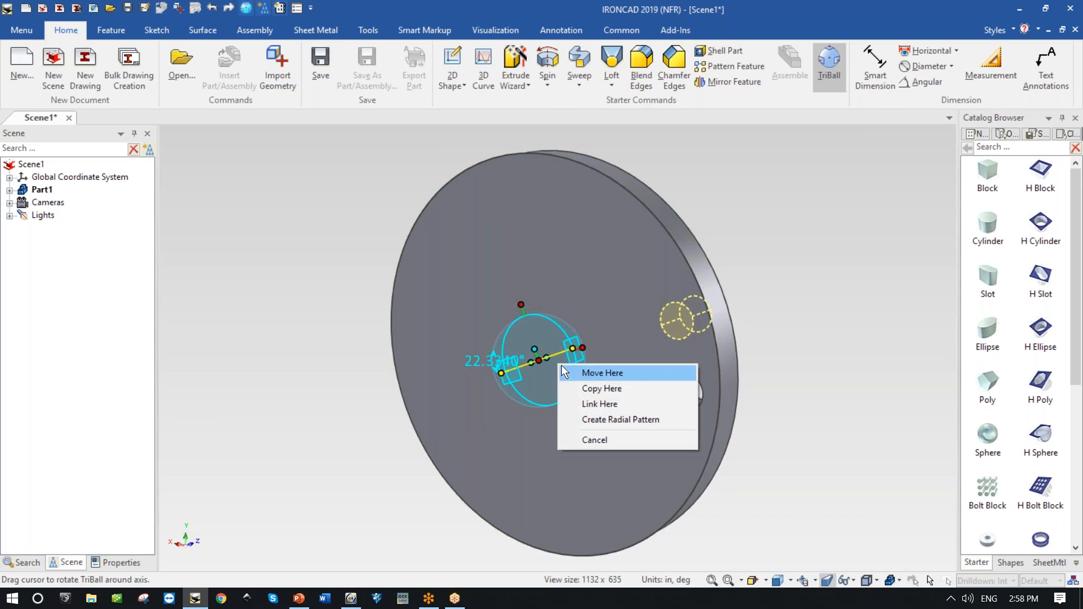
left_click(634, 415)
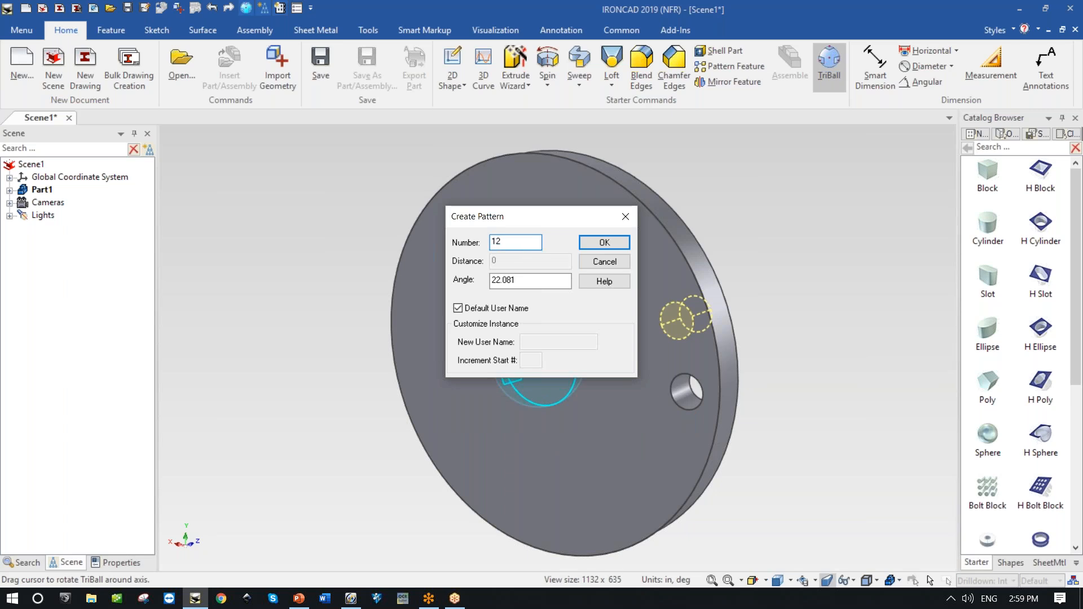
double_click(533, 281)
type("360")
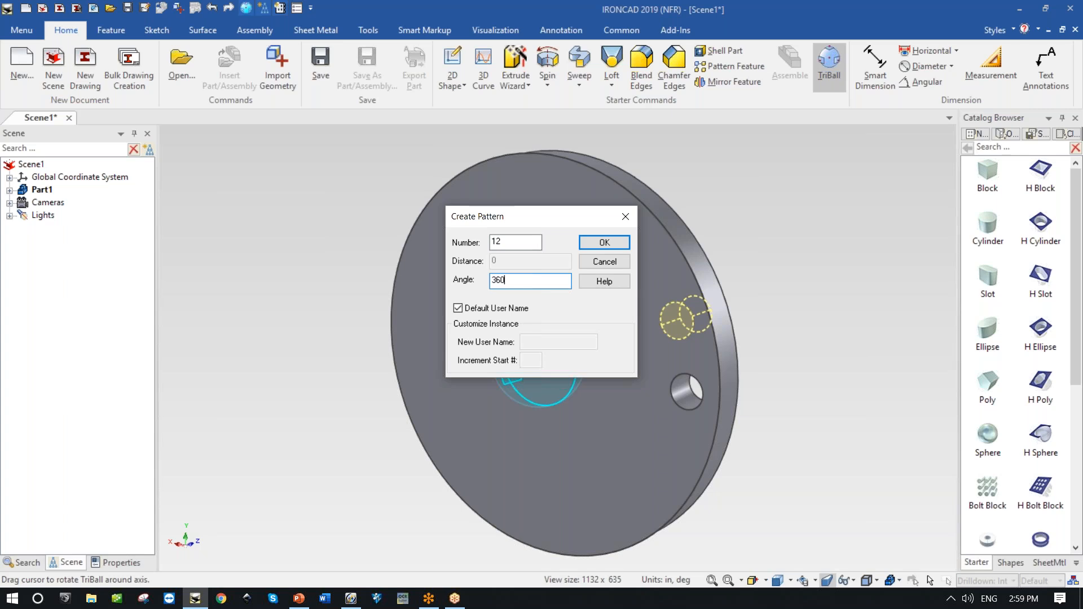
left_click(594, 245)
left_click(594, 244)
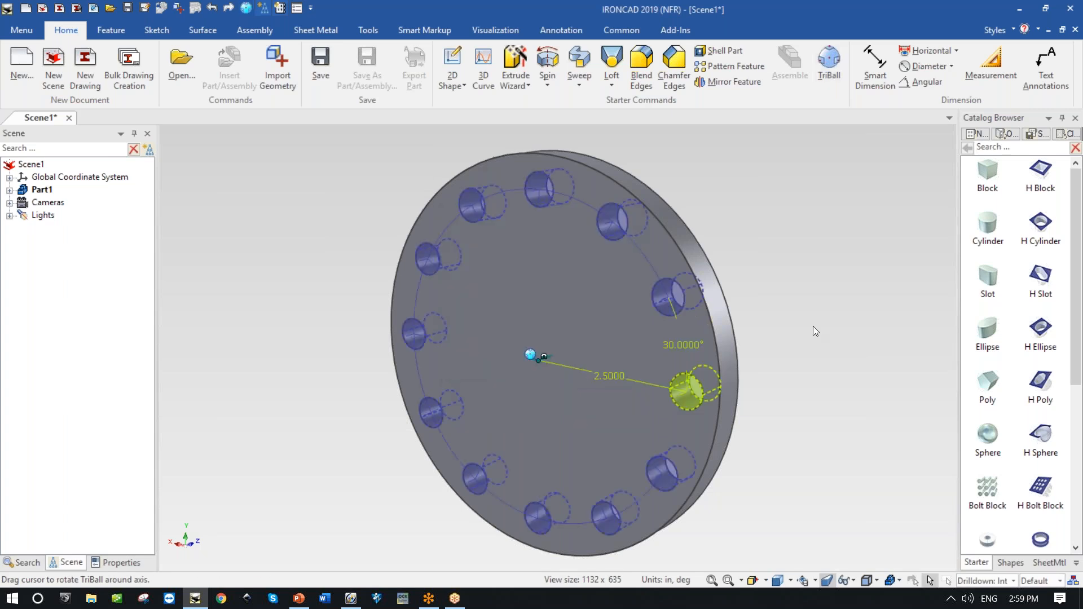
left_click(813, 356)
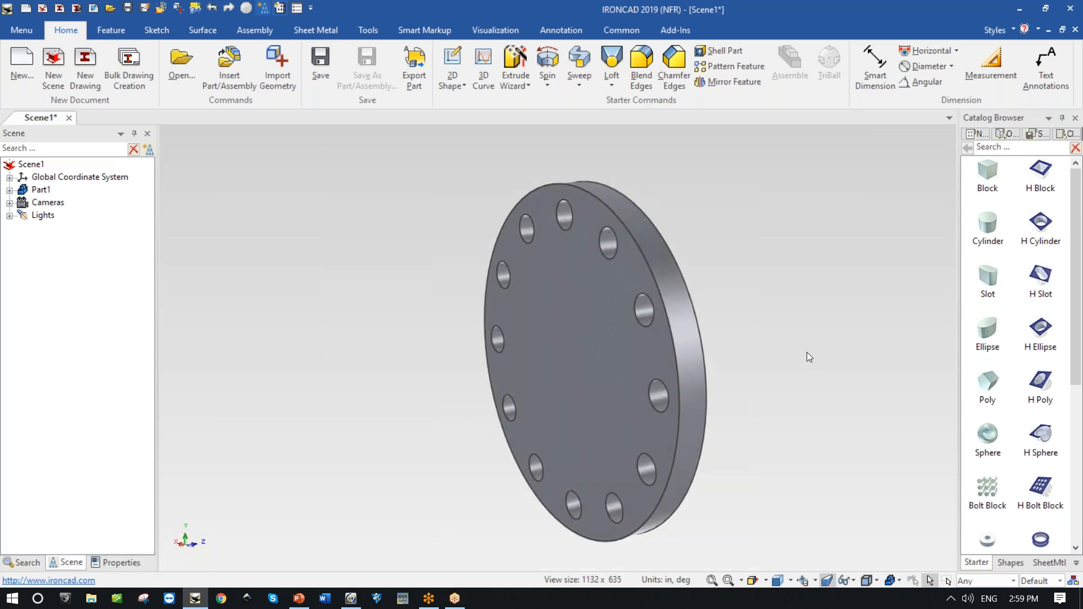
Apply a solid dark teal color to the whole disc part.
left_click(615, 387)
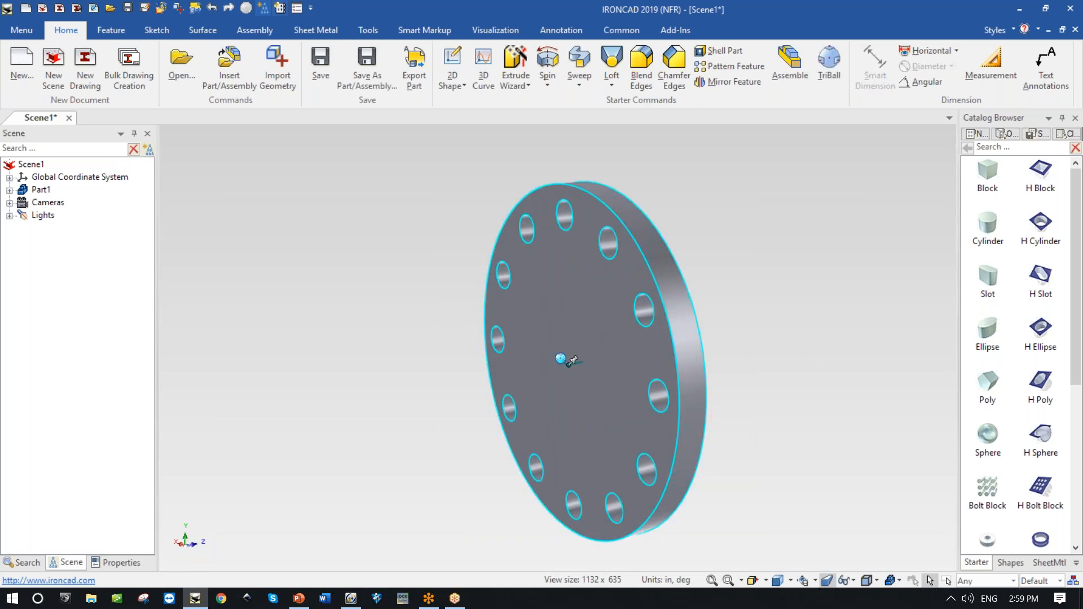
right_click(615, 387)
left_click(679, 421)
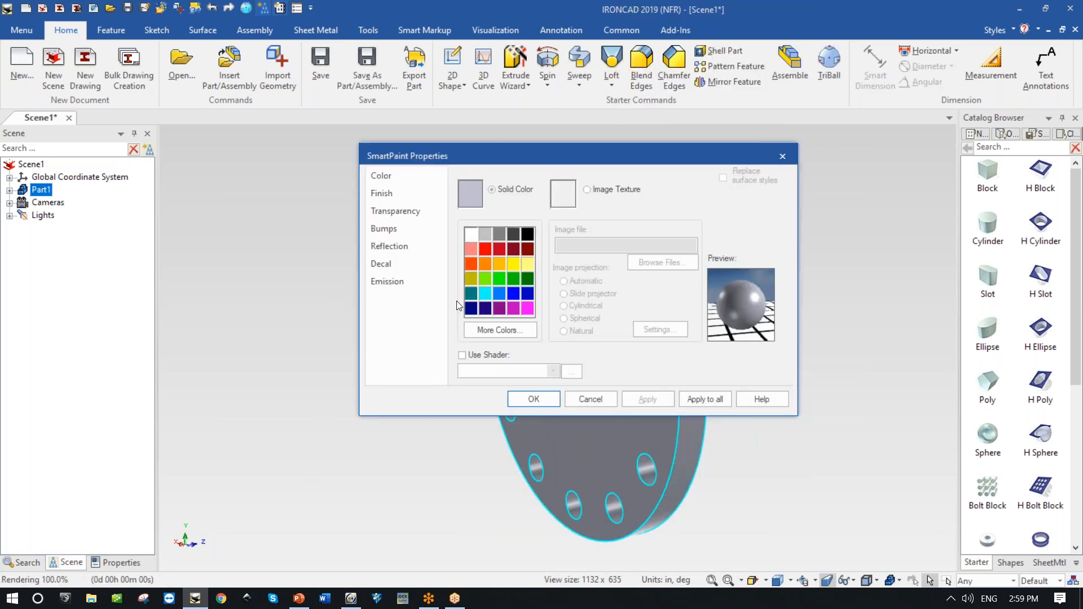
left_click(470, 292)
left_click(534, 399)
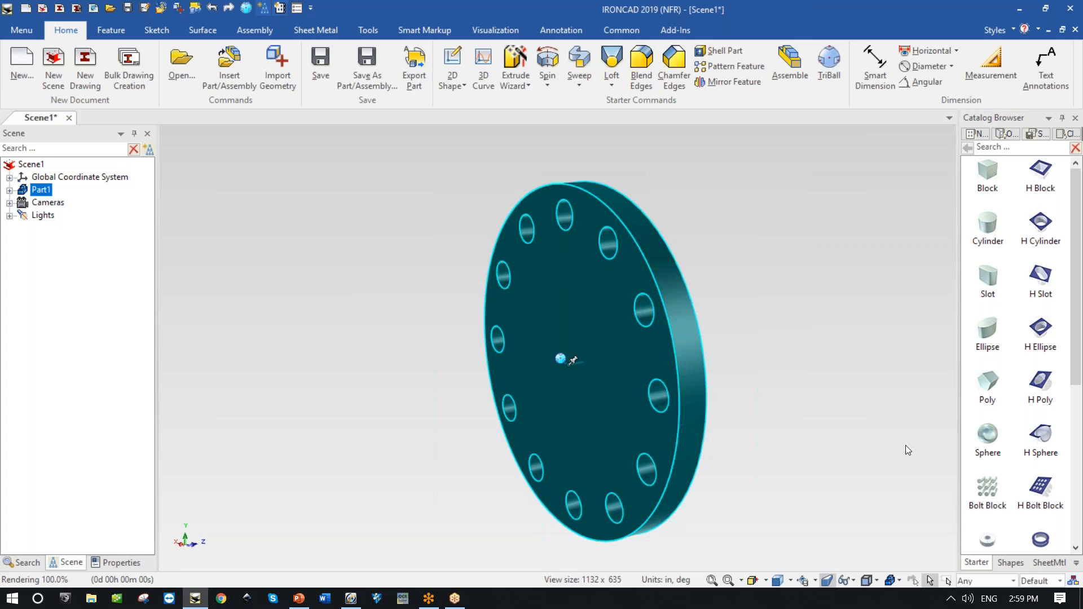
Set up a stand-alone solid with the Extrude Wizard on the disc's back face, extruded 0.5 in away from the surface.
scroll(577, 321, "down", 2)
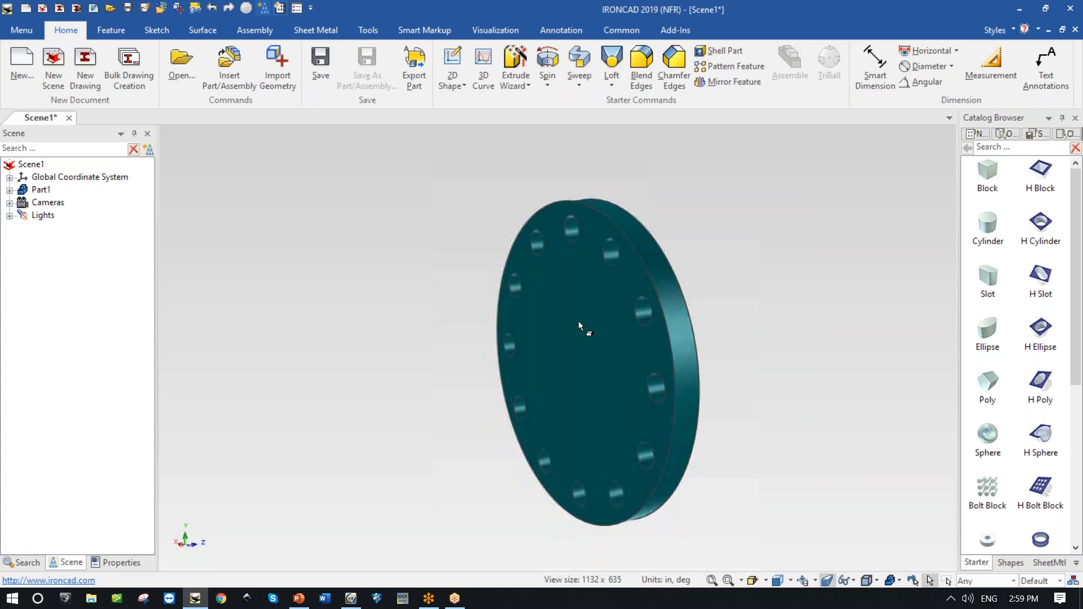
scroll(819, 425, "down", 1)
scroll(823, 423, "down", 1)
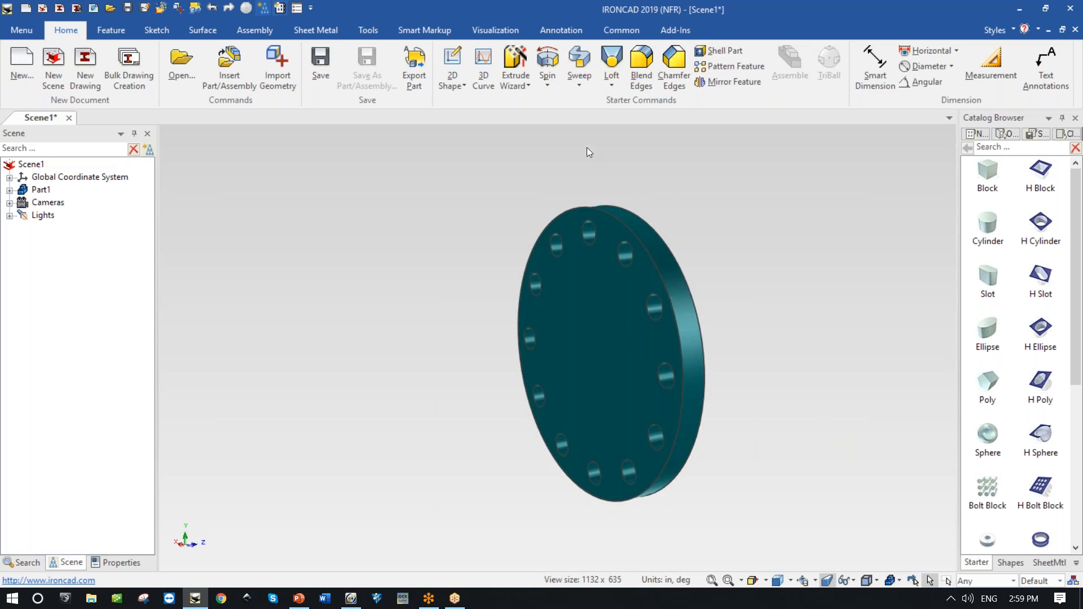
left_click(518, 77)
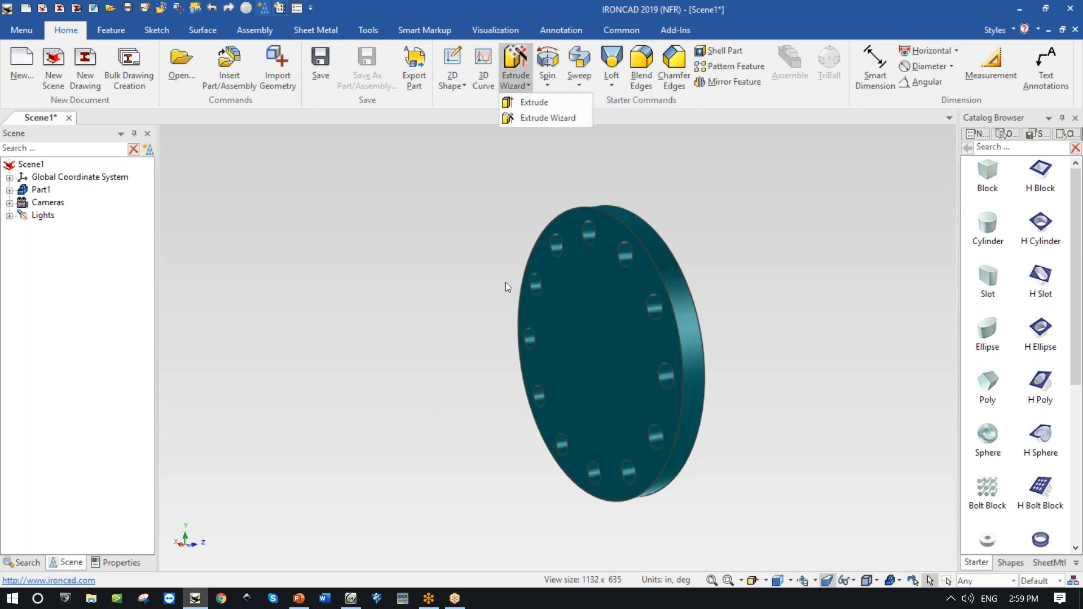
left_click(553, 117)
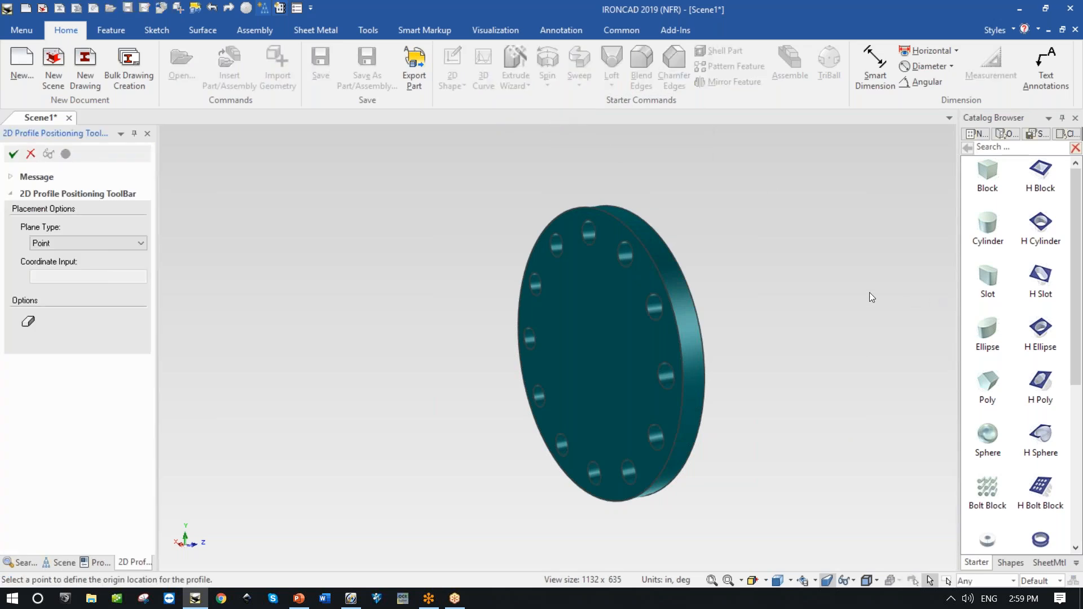
left_click(605, 292)
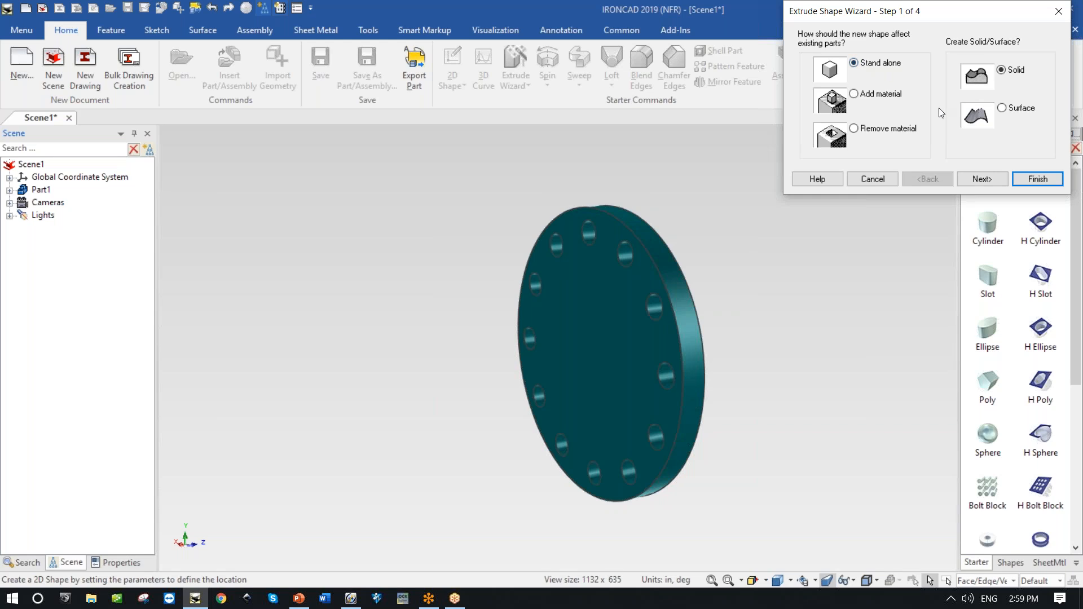
left_click(977, 178)
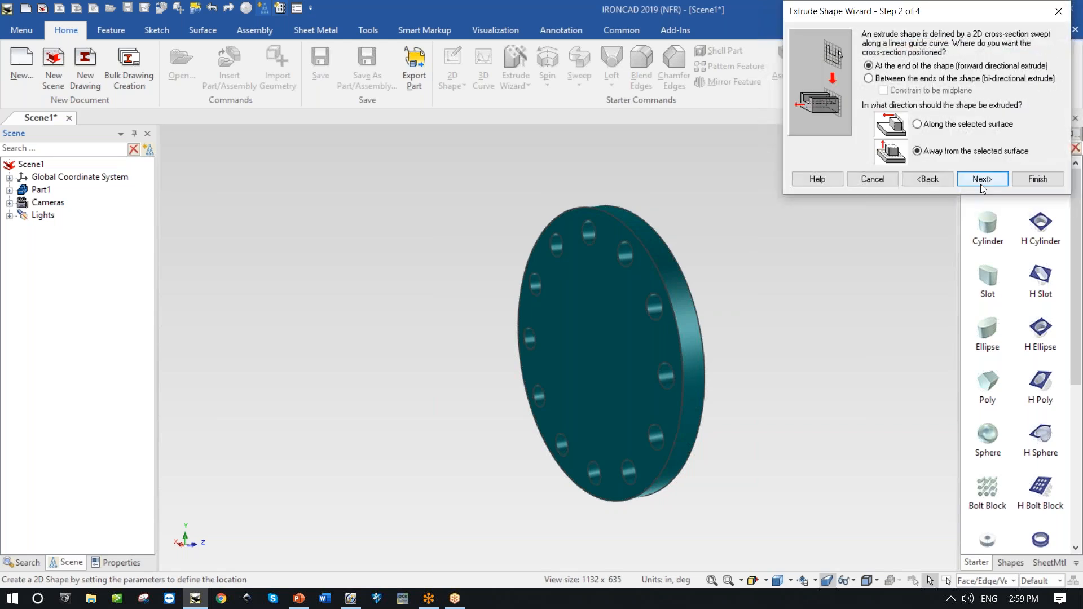
left_click(981, 179)
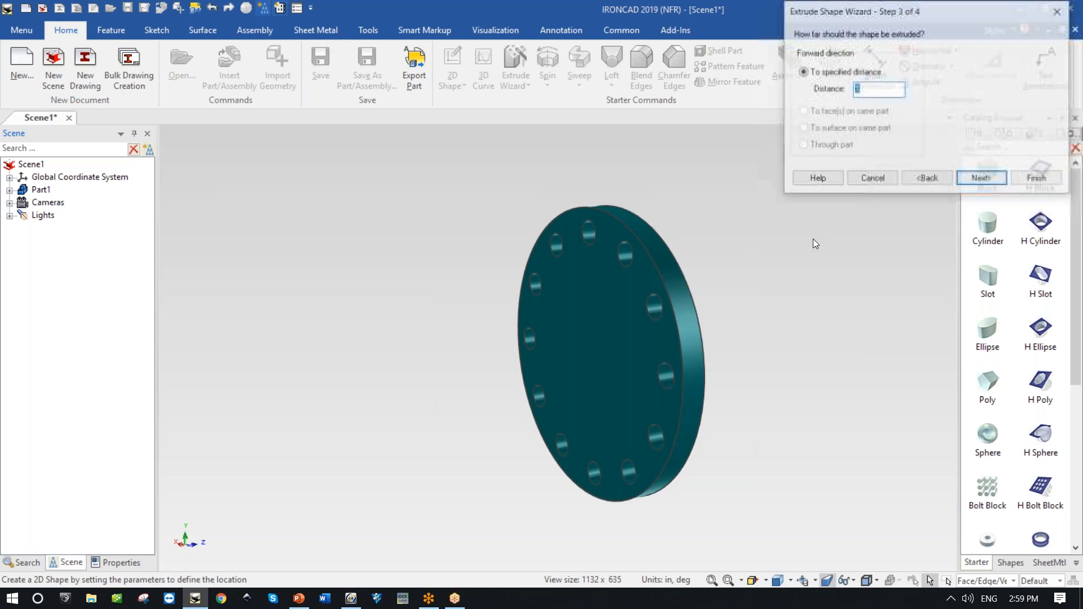
type(".5")
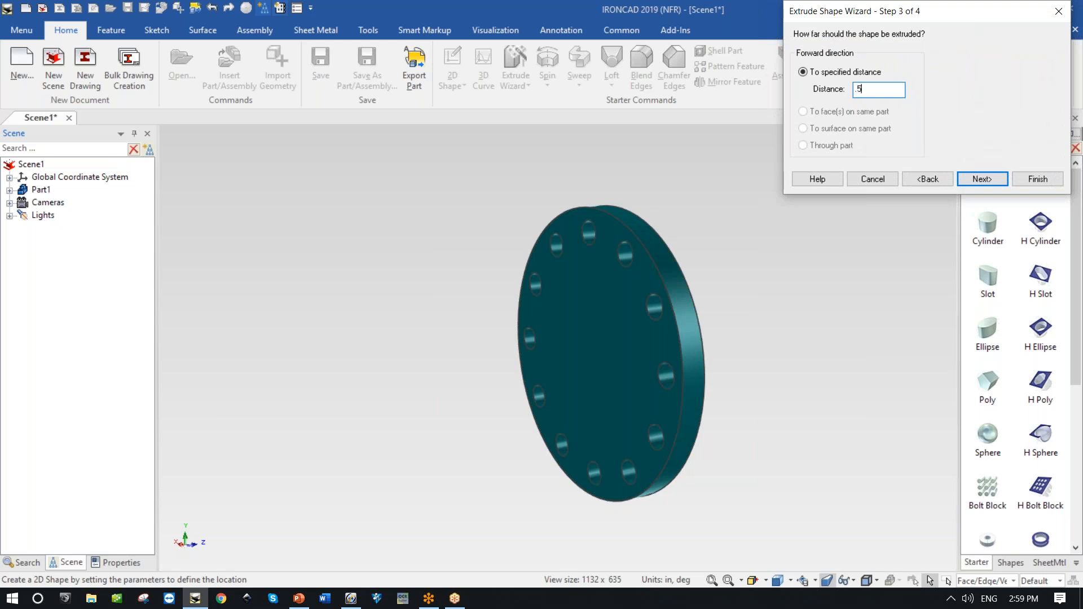
left_click(982, 179)
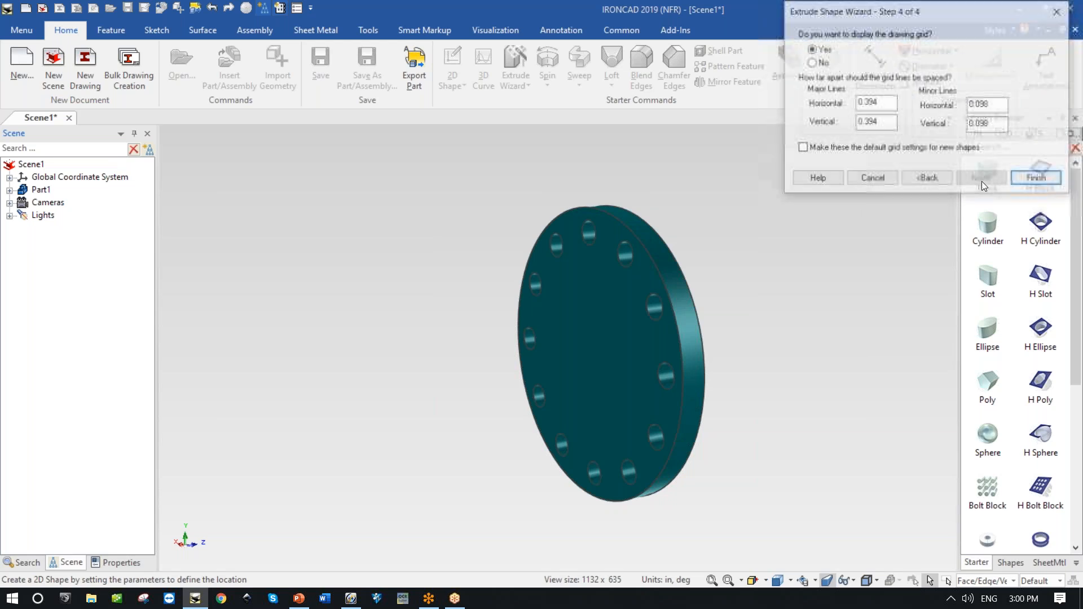
left_click(1038, 179)
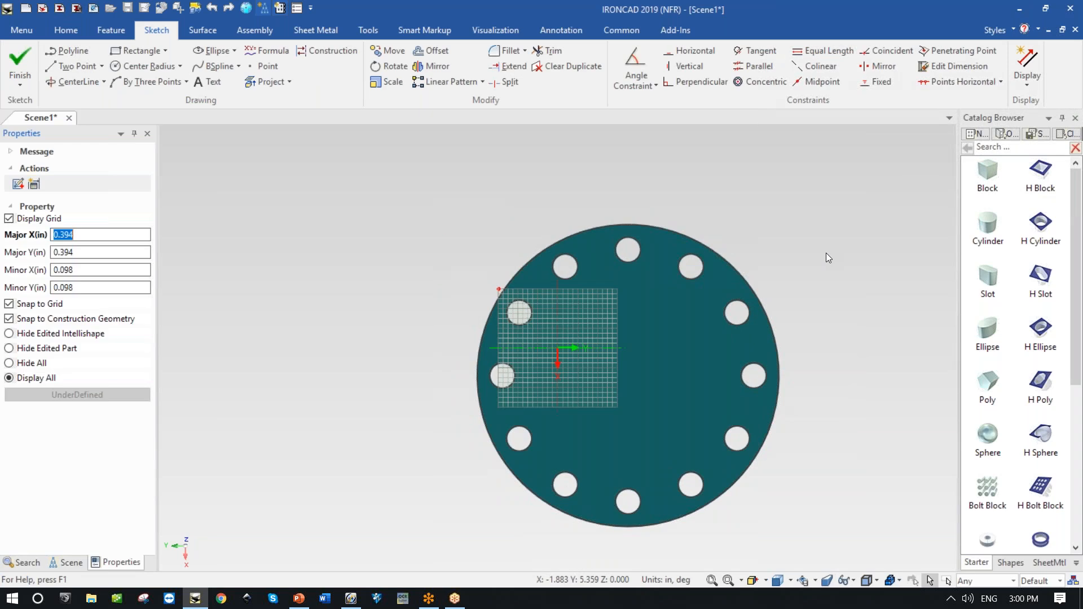
Project the disc's back face with its outer edge and holes into the sketch, and finish the sketch to build the extrusion.
left_click(264, 82)
left_click(660, 336)
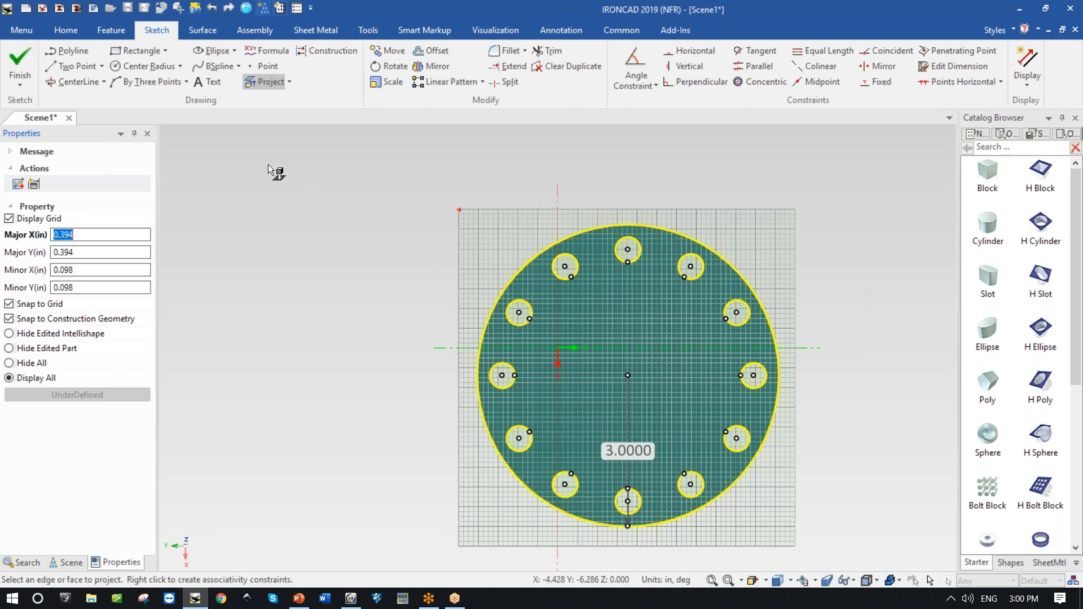
left_click(20, 62)
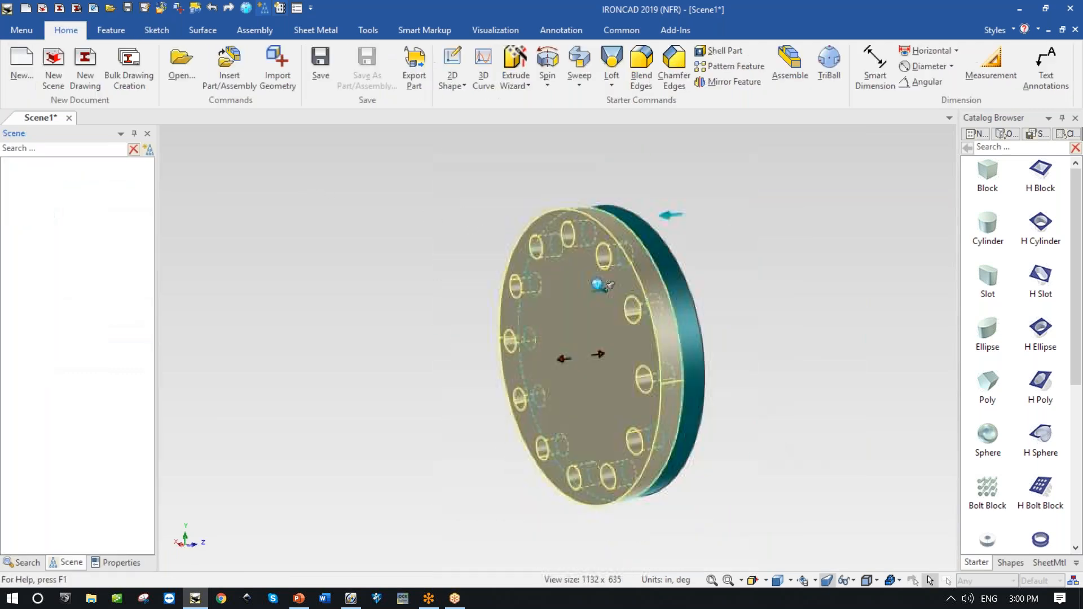
left_click(339, 302)
mouse_move(340, 302)
middle_mouse_down()
mouse_move(248, 302)
mouse_move(340, 303)
middle_mouse_up()
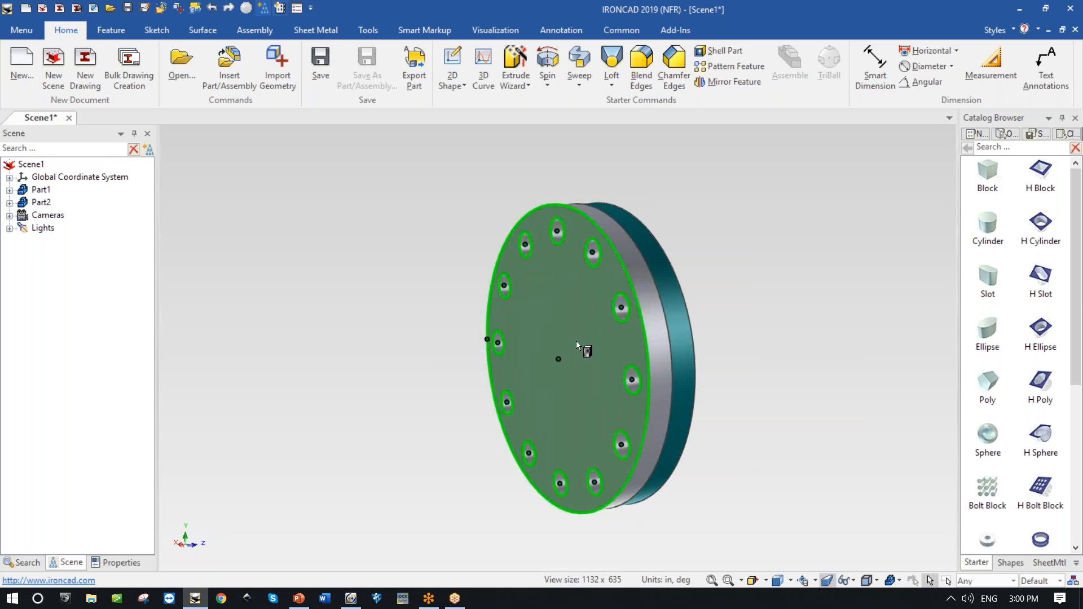
Add a 3 in diameter cylindrical boss at the center of the grey part's outer face and lengthen it outward.
left_click_drag(560, 357, 558, 358)
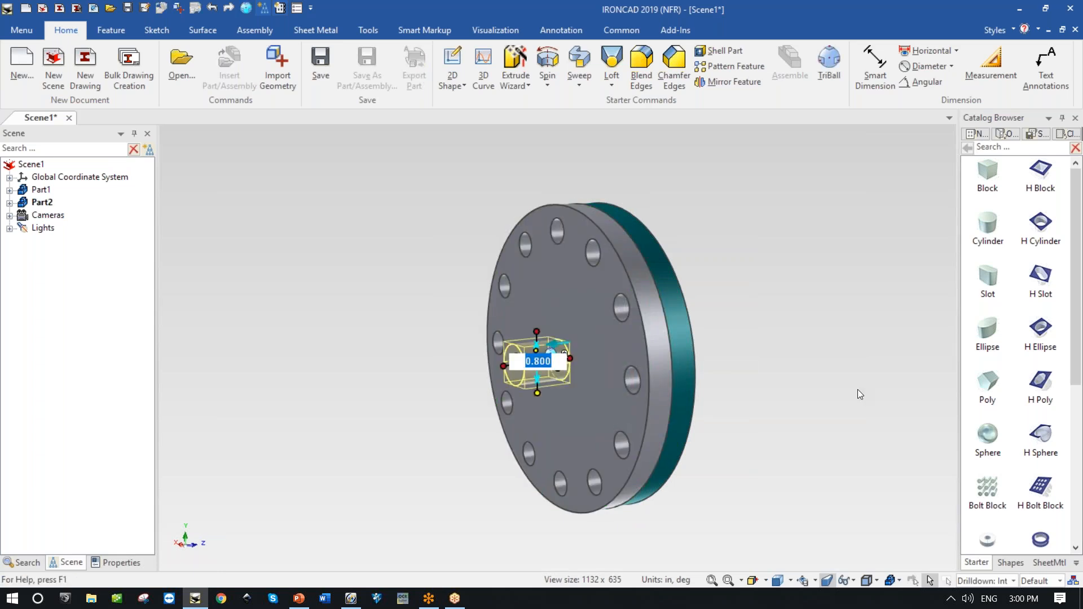
type("3")
key("Tab")
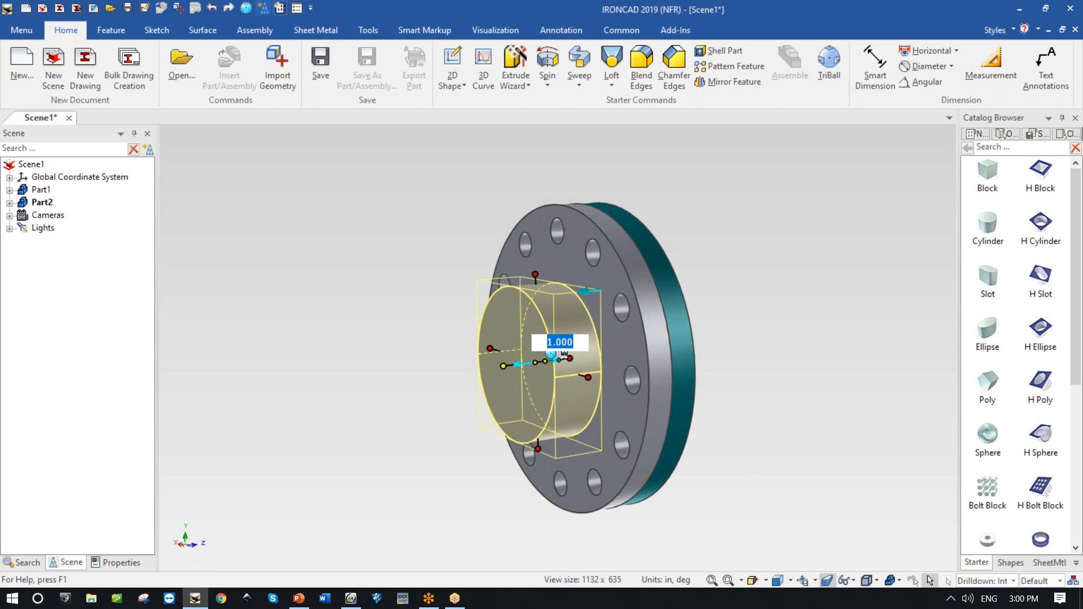
type("3")
key("Return")
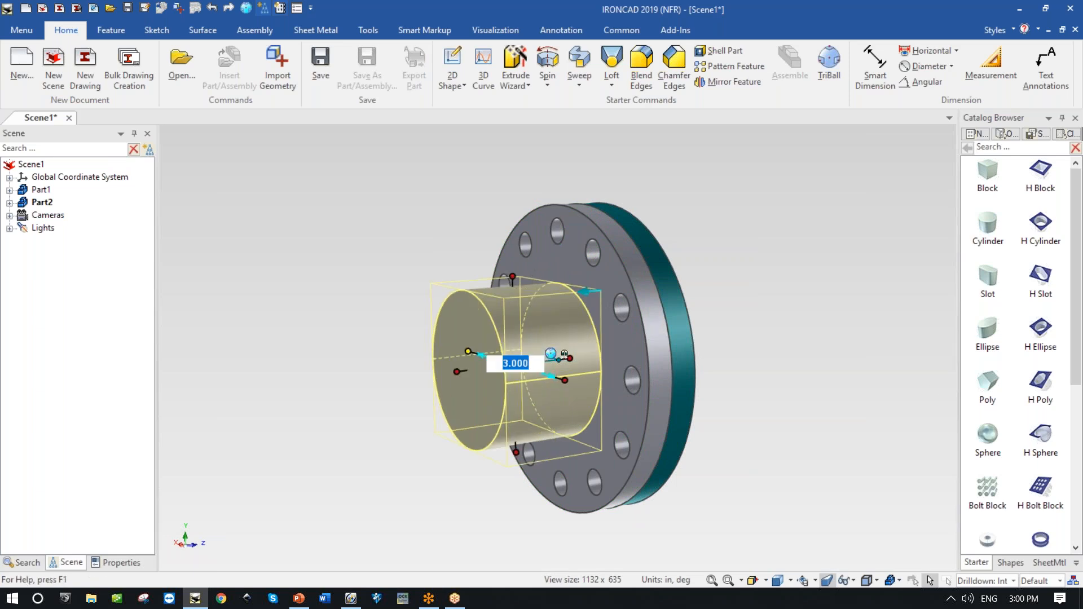
left_click(810, 362)
mouse_move(810, 363)
middle_mouse_down()
mouse_move(662, 366)
mouse_move(793, 367)
middle_mouse_up()
middle_click_drag(541, 315, 691, 308)
middle_click_drag(774, 399, 718, 494)
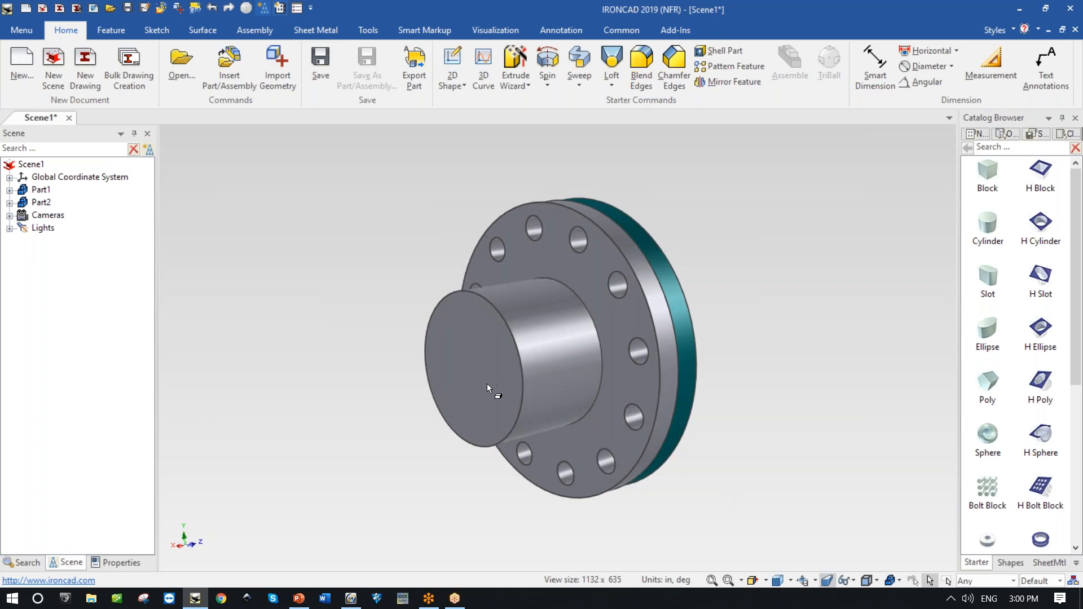
Cut a centered 2.5 in diameter hole into the grey part's boss and extend its depth to the flange's mating face.
left_click_drag(1002, 242, 472, 372)
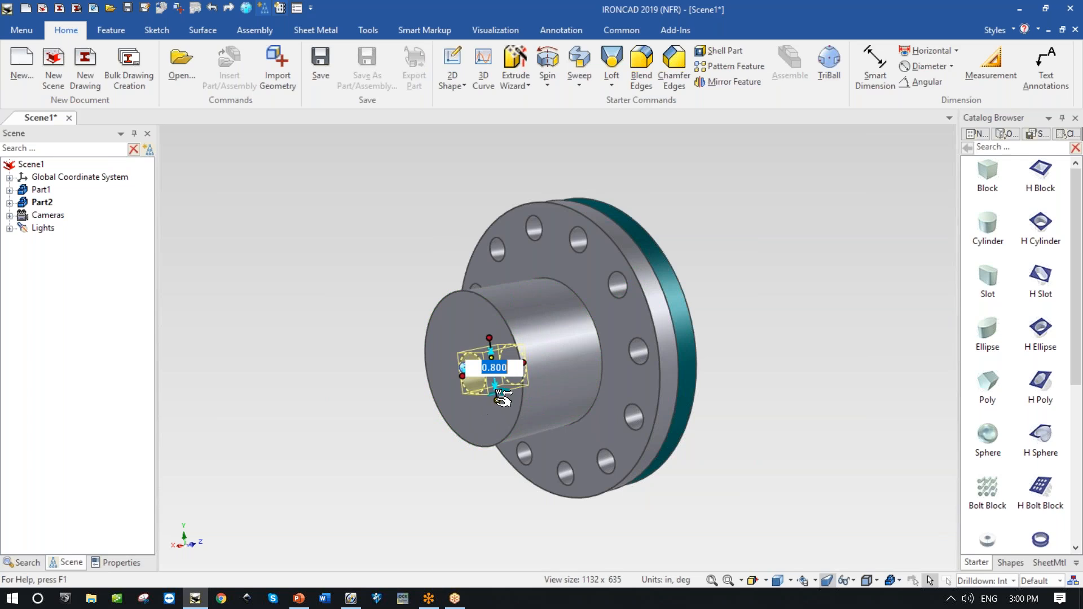
type("2.5")
key("Return")
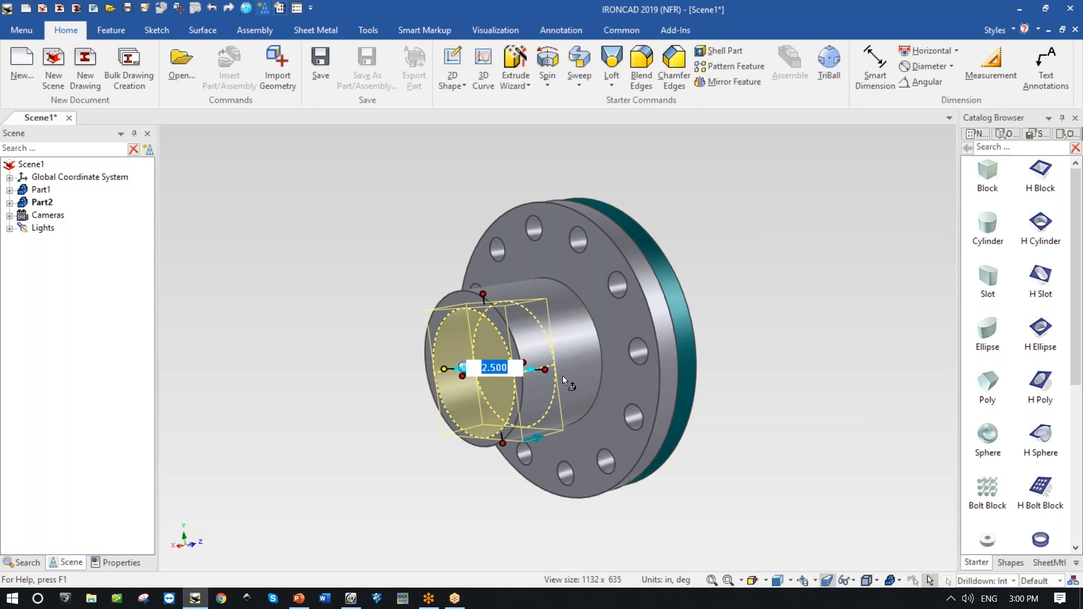
middle_click_drag(565, 377, 519, 376)
left_click_drag(511, 367, 773, 292)
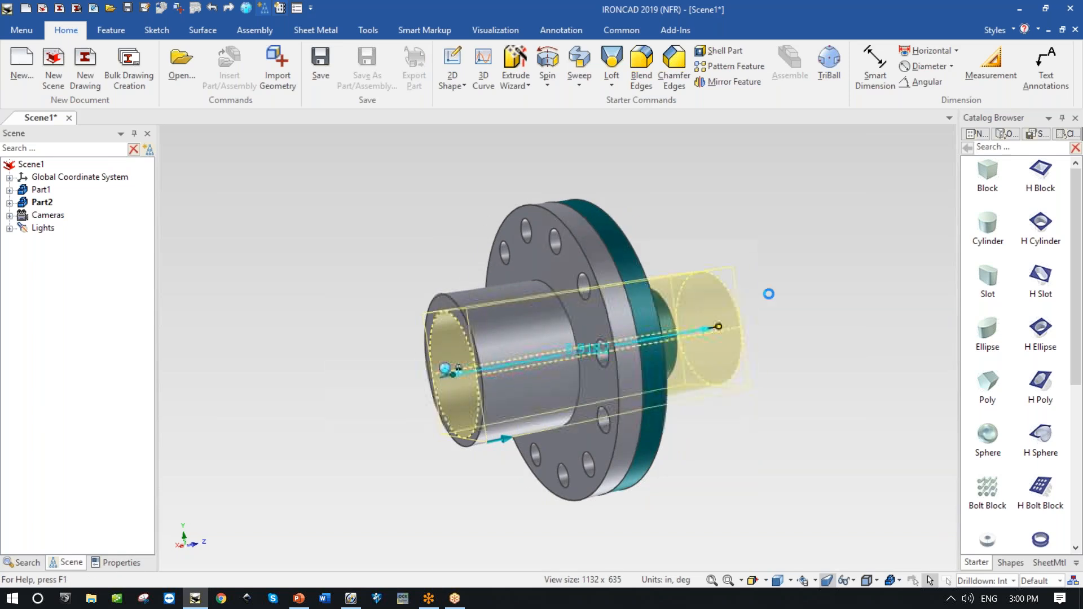
left_click_drag(731, 325, 579, 351)
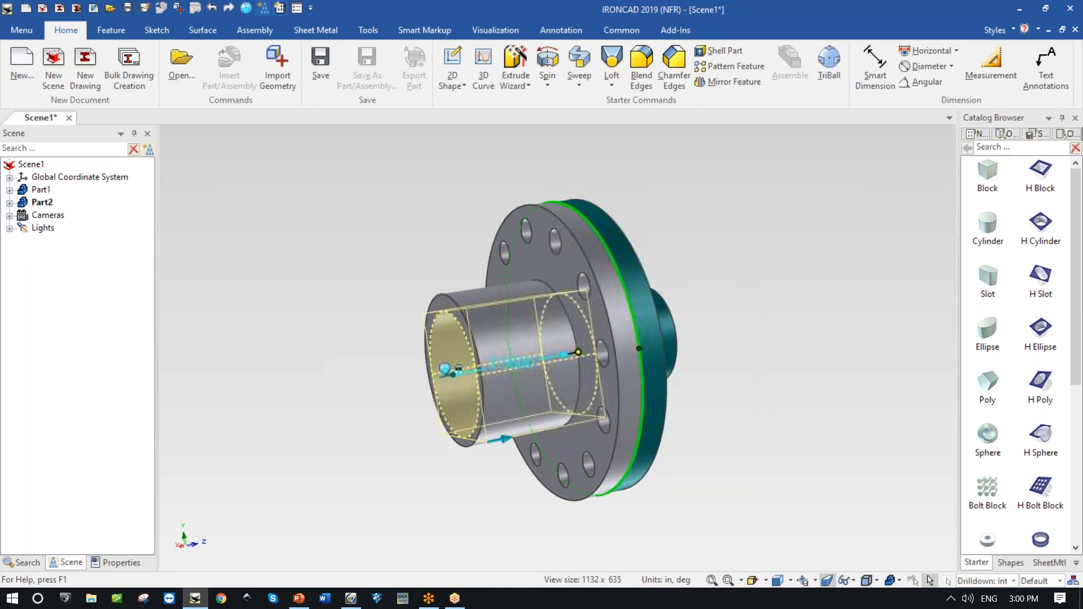
left_click(763, 423)
middle_click_drag(789, 418, 782, 410)
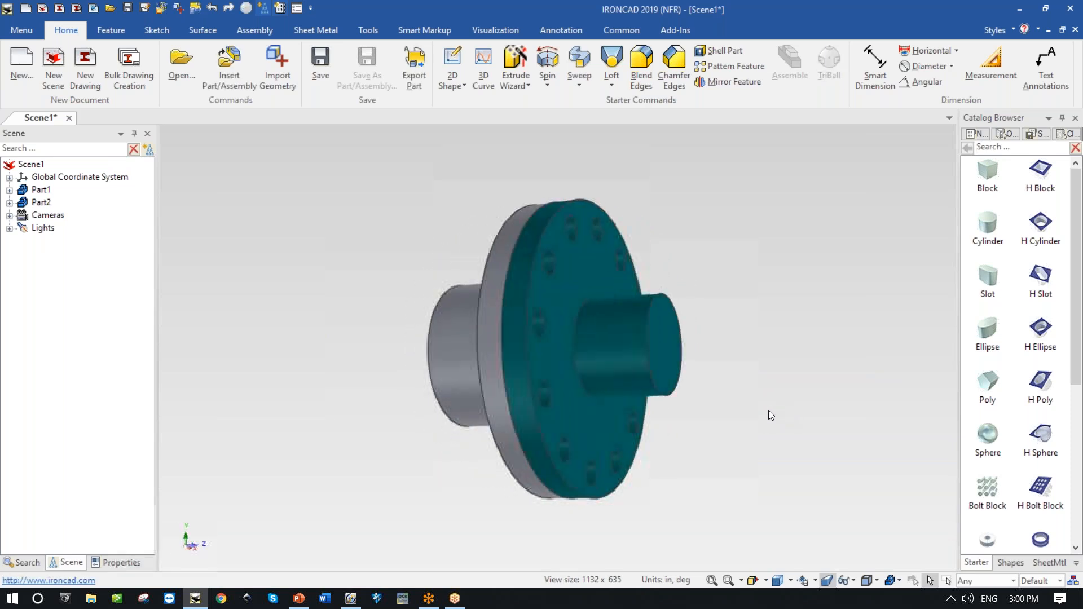
Cut a cylindrical hole centered in the end face of the teal disc's boss, with a diameter smaller than the boss.
left_click_drag(998, 243, 632, 370)
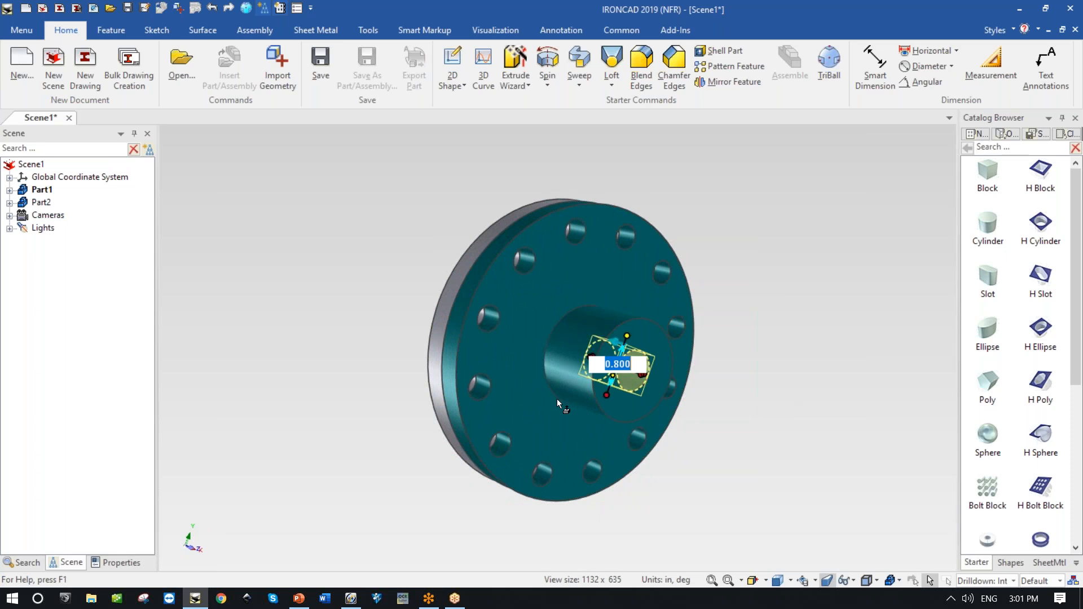
left_click_drag(607, 395, 603, 416, "shift")
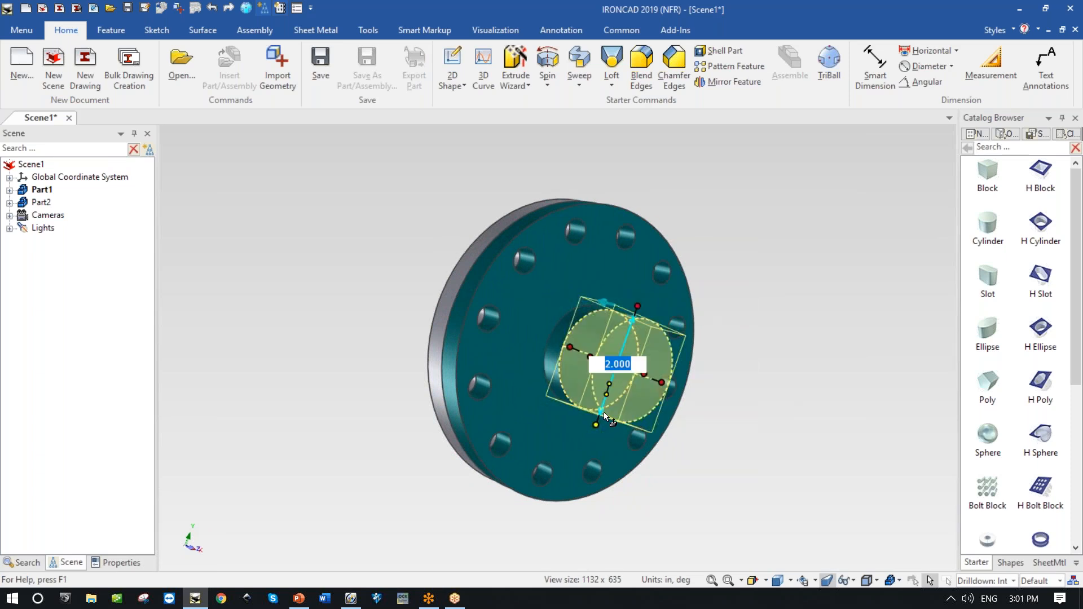
type("1.0")
key("Return")
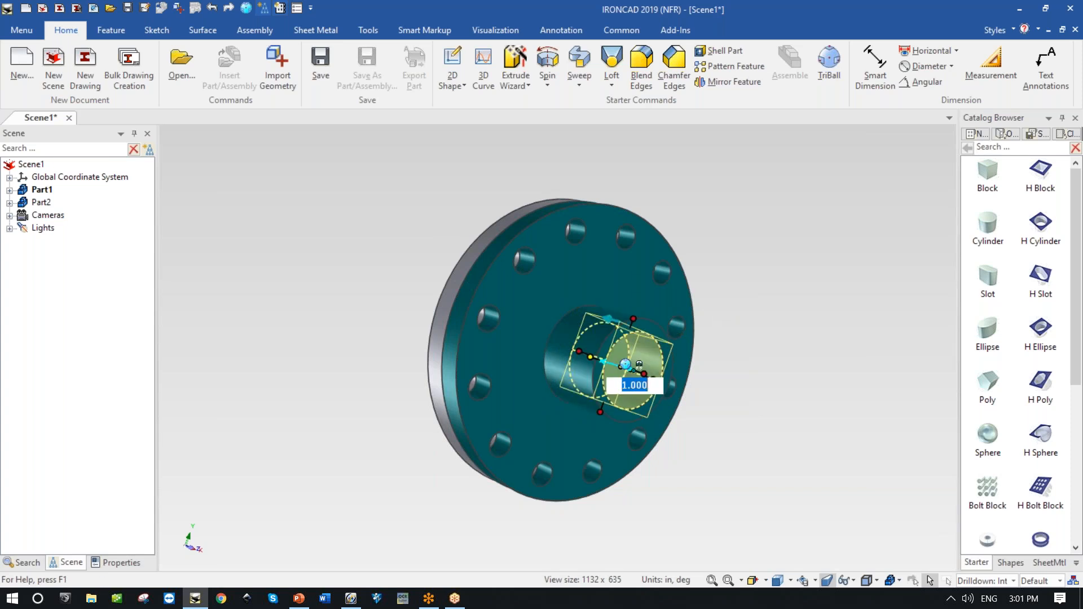
Extend the inner end of the teal disc's boss into the disc for a length of 2 in.
middle_click_drag(577, 348, 610, 363)
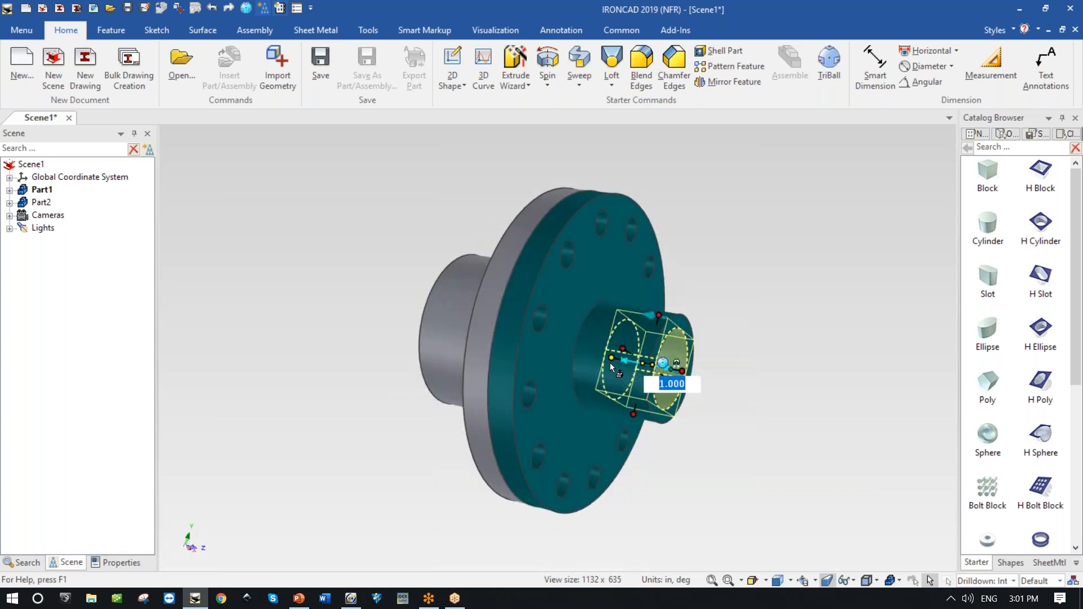
left_click(595, 330)
mouse_move(602, 349)
left_mouse_down()
mouse_move(553, 334)
mouse_move(496, 294)
mouse_move(769, 367)
mouse_move(710, 401)
mouse_move(604, 370)
left_mouse_up()
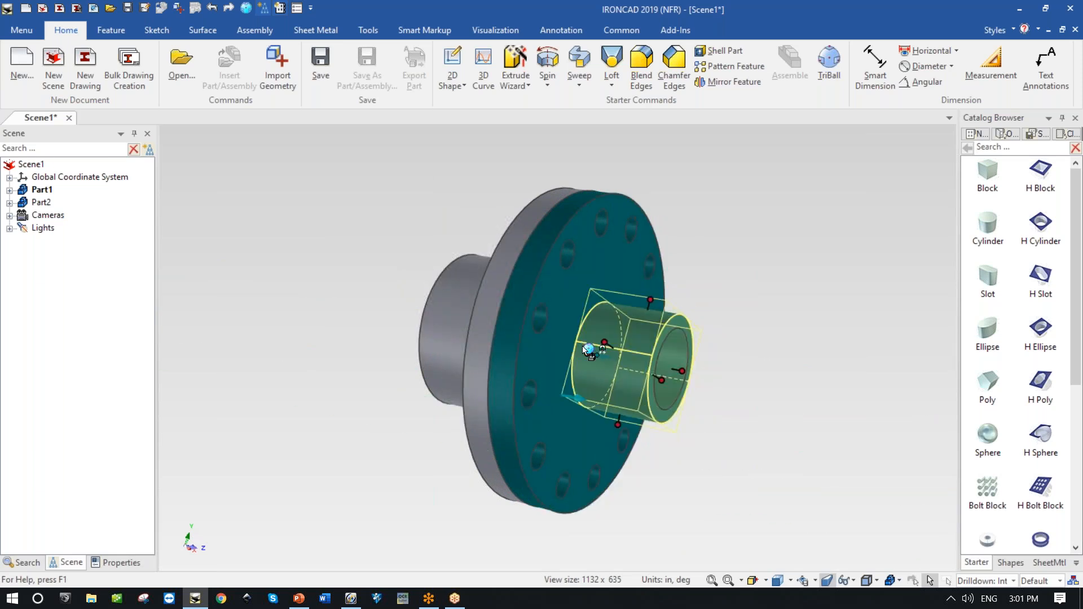
left_click(588, 354)
left_click(584, 429)
scroll(584, 431, "up", 5)
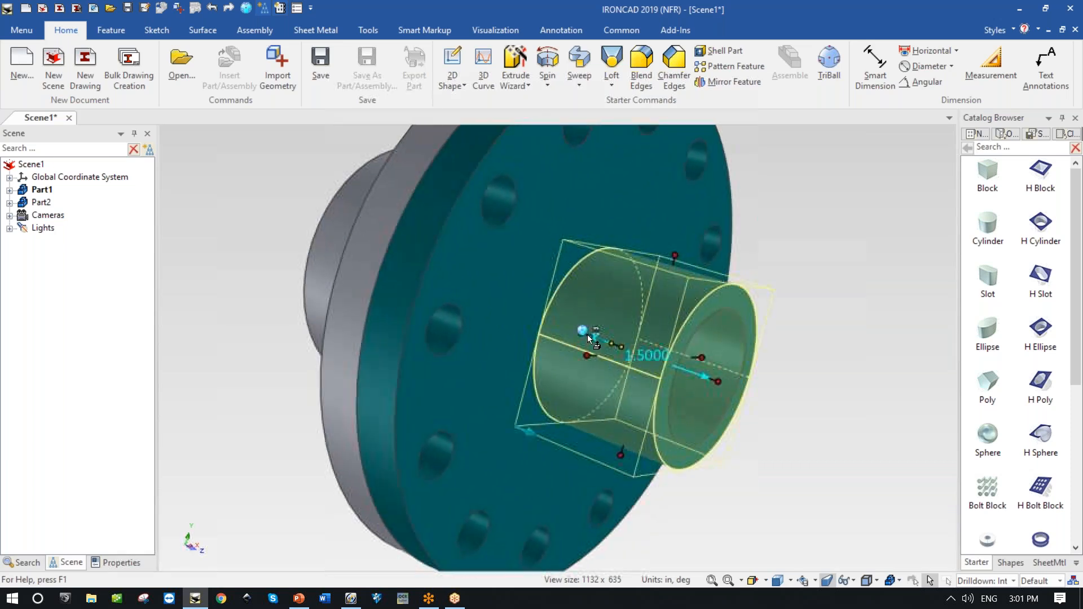
middle_click_drag(585, 349, 649, 325)
left_click_drag(588, 332, 552, 330)
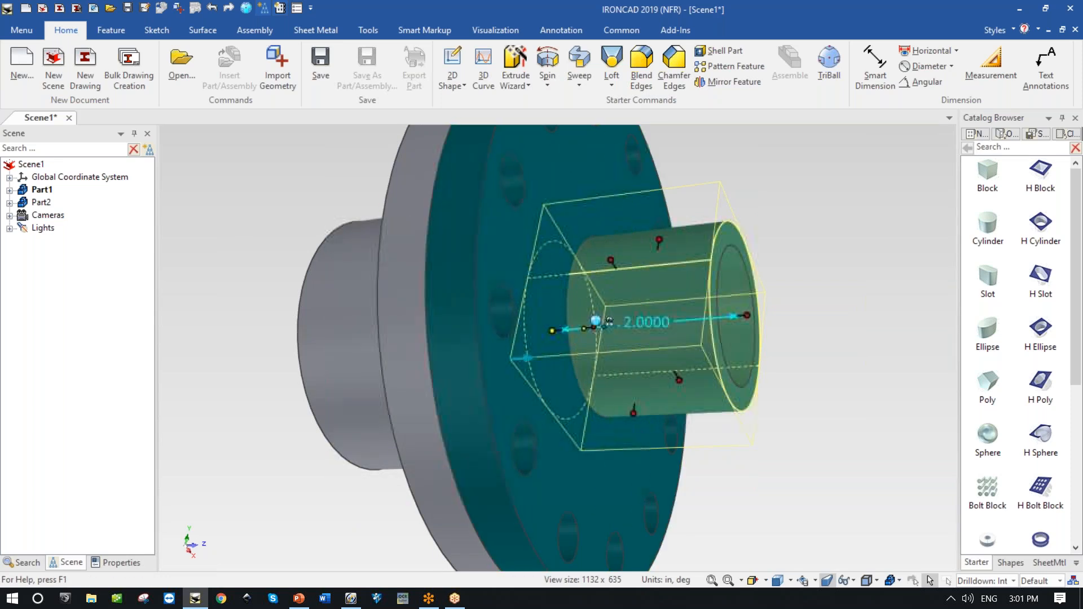
left_click(770, 435)
Extend the teal boss's hole through the disc to a depth of about 4.11 in.
middle_click_drag(794, 467, 639, 353)
left_click(604, 330)
left_click(605, 330)
middle_click_drag(725, 428, 632, 333)
left_click_drag(631, 333, 414, 321)
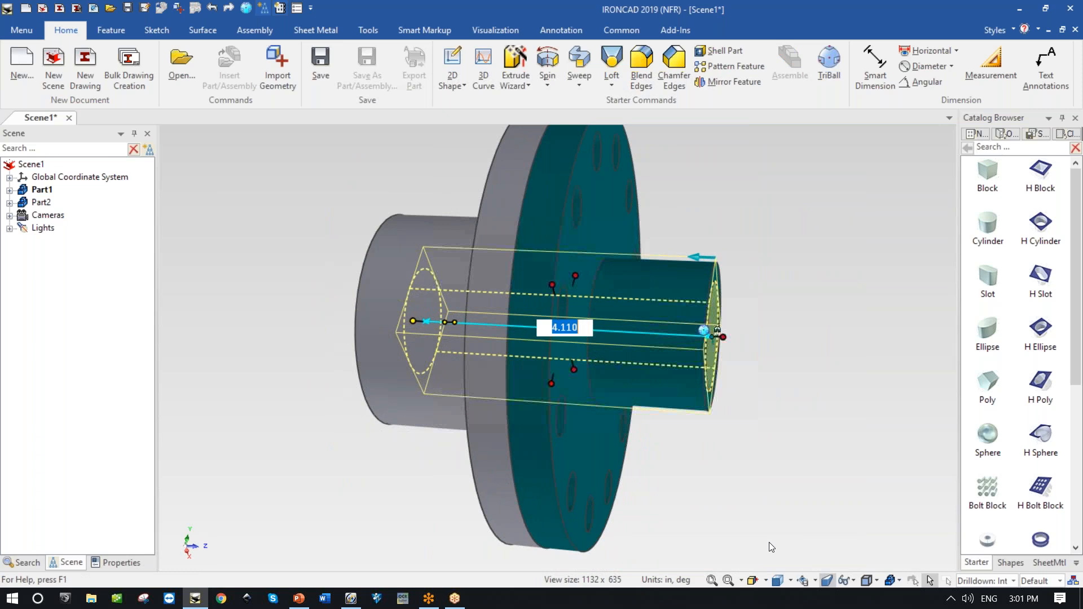
left_click(810, 449)
middle_click_drag(807, 452, 767, 323)
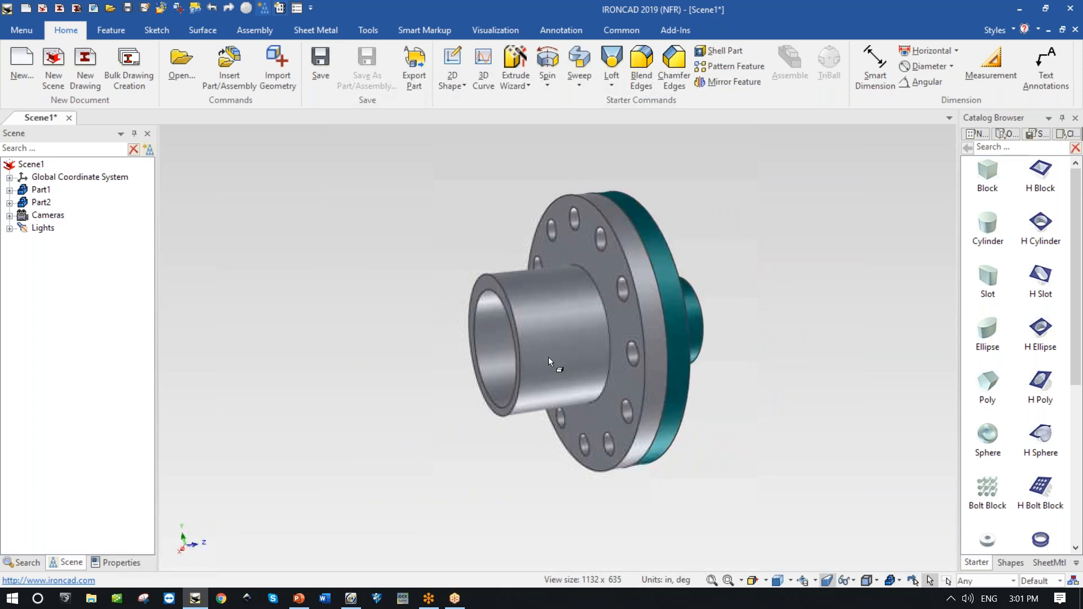
Apply a solid bright cyan color to the whole grey flange part.
left_click(585, 260)
right_click(591, 261)
left_click(602, 422)
left_click(490, 292)
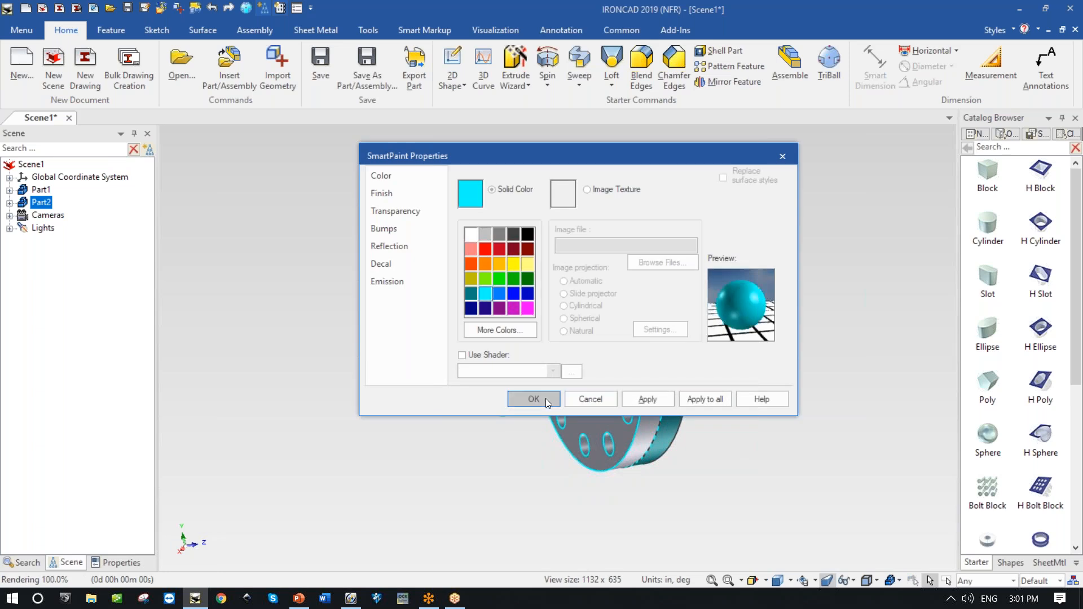
left_click(546, 398)
left_click(788, 414)
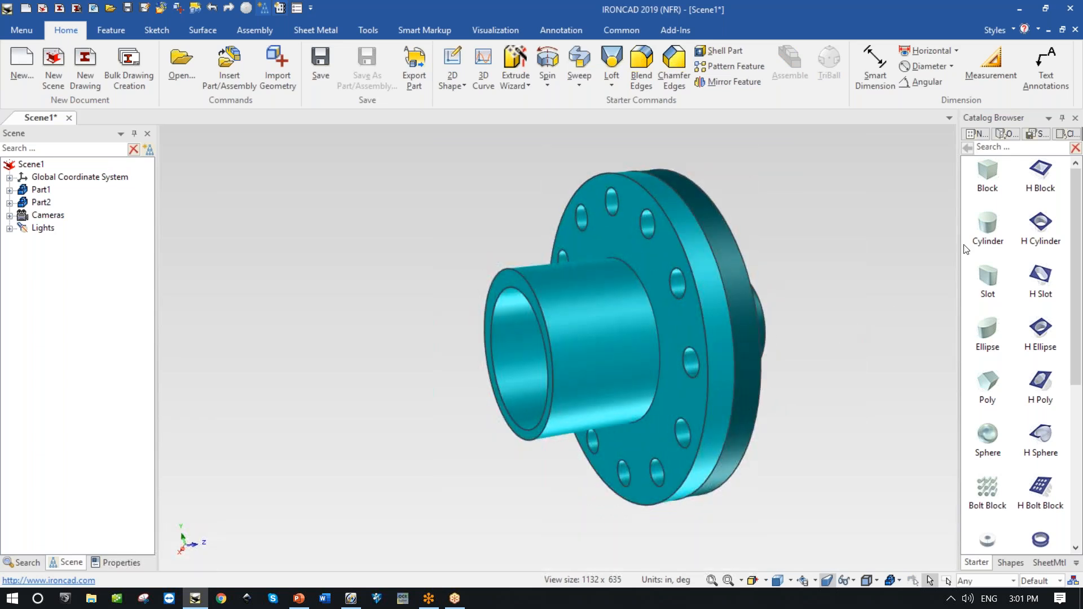
Place a cylinder as a new part at the center of the cyan boss's open end, with a 3 in diameter.
left_click(988, 224)
left_click_drag(968, 224, 517, 360)
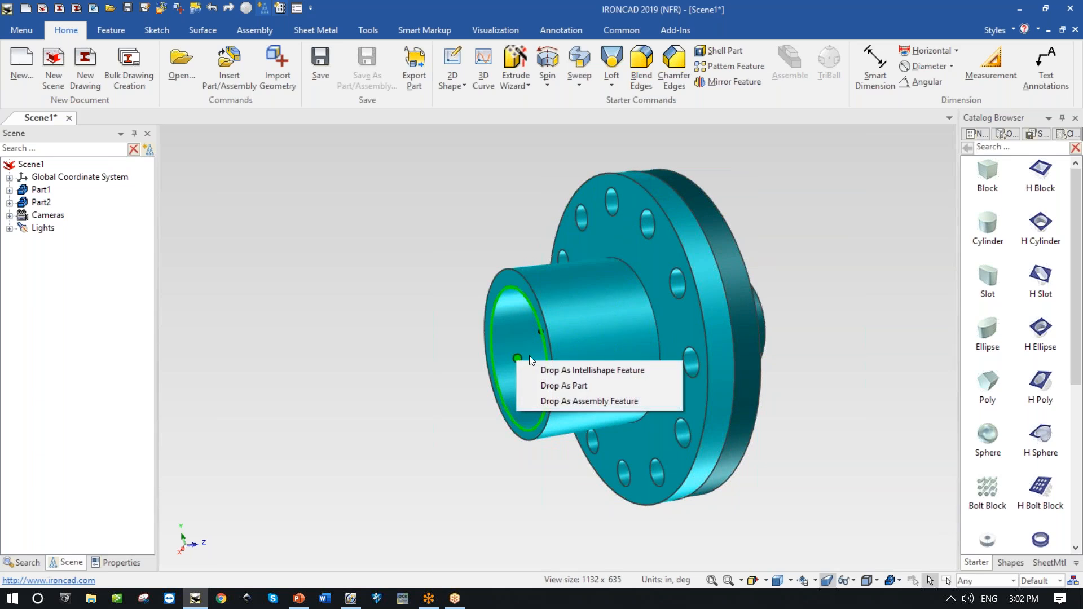
left_click(557, 387)
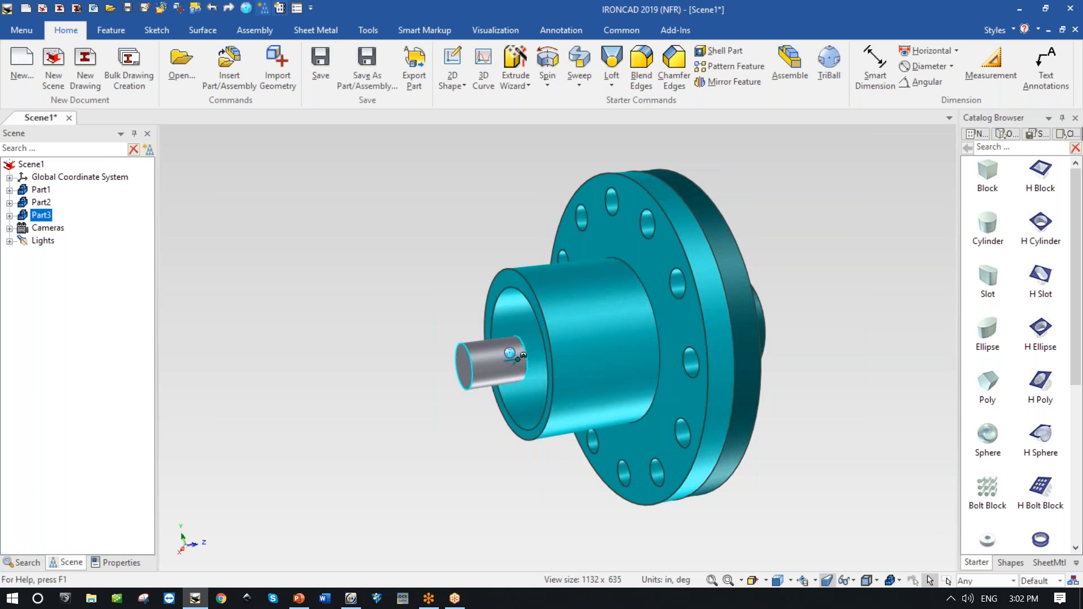
left_click(491, 386)
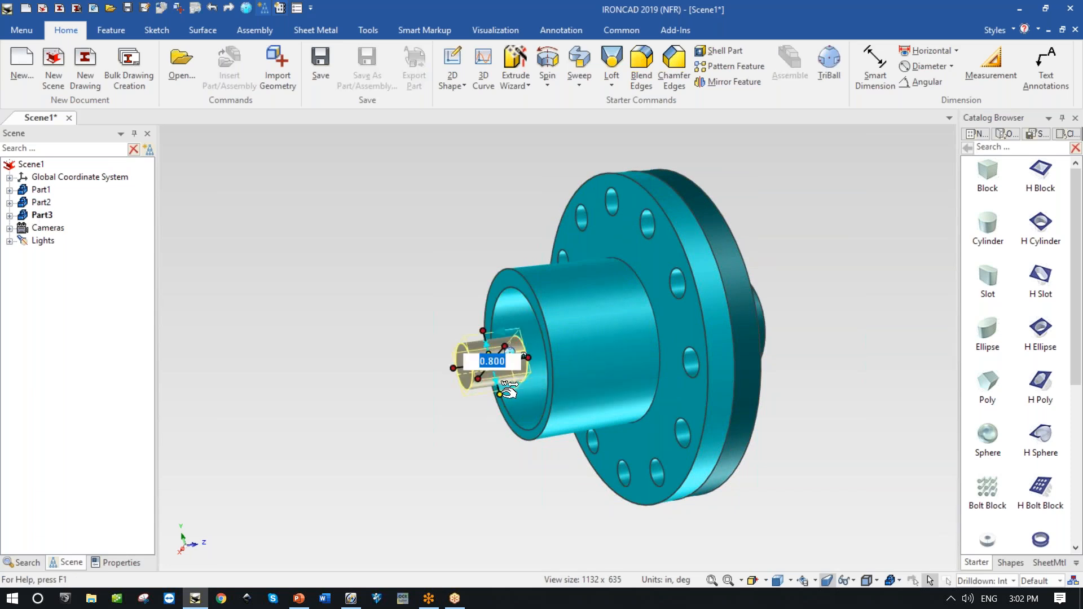
left_click_drag(504, 390, 522, 480)
type("3")
key("Tab")
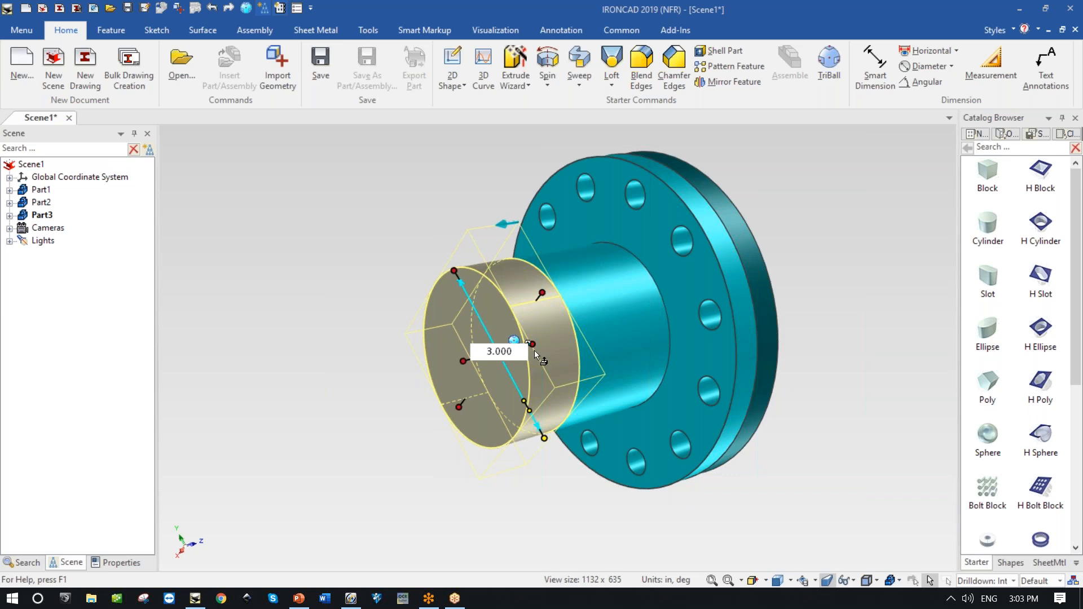
Set the new cylinder's diameter to 3.5 in and its length to 0.25 in.
scroll(572, 432, "down", 2)
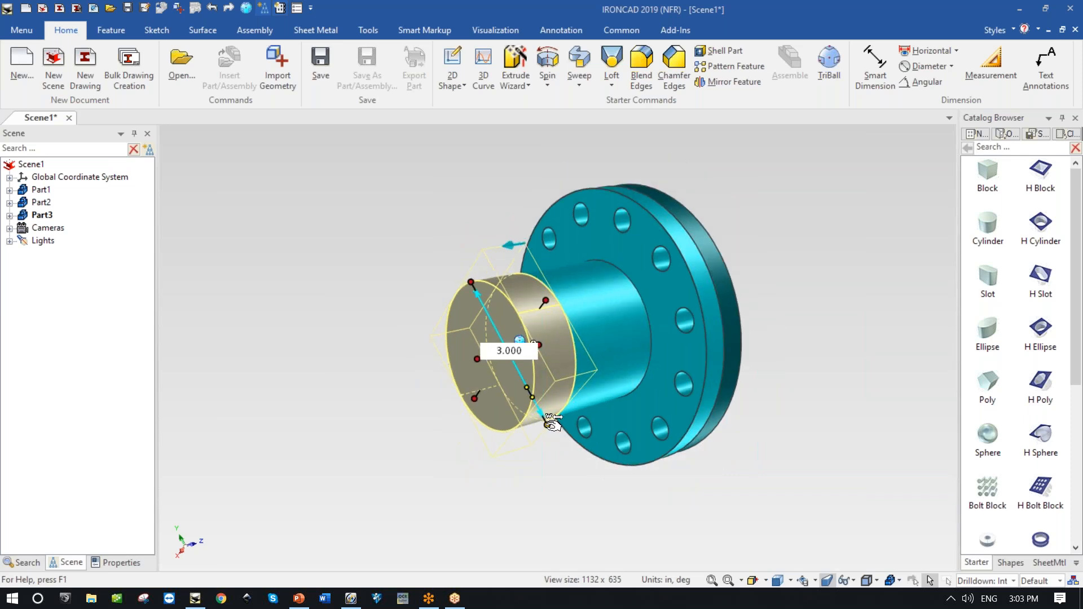
left_click_drag(551, 422, 554, 437)
type("3.5")
key("Tab")
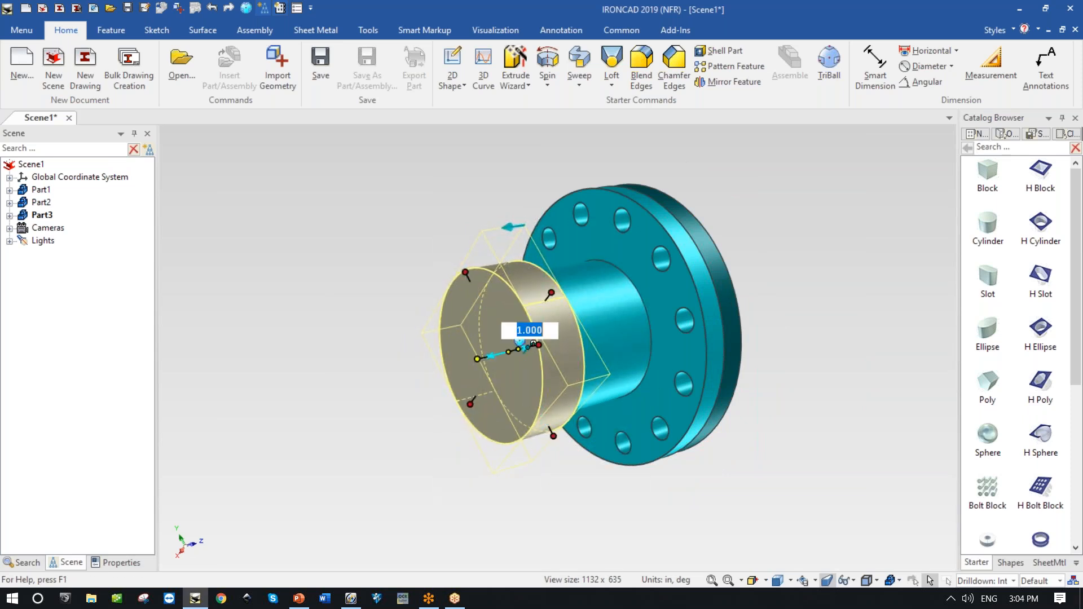
left_click(478, 360)
left_click_drag(478, 359, 491, 356)
type(".25")
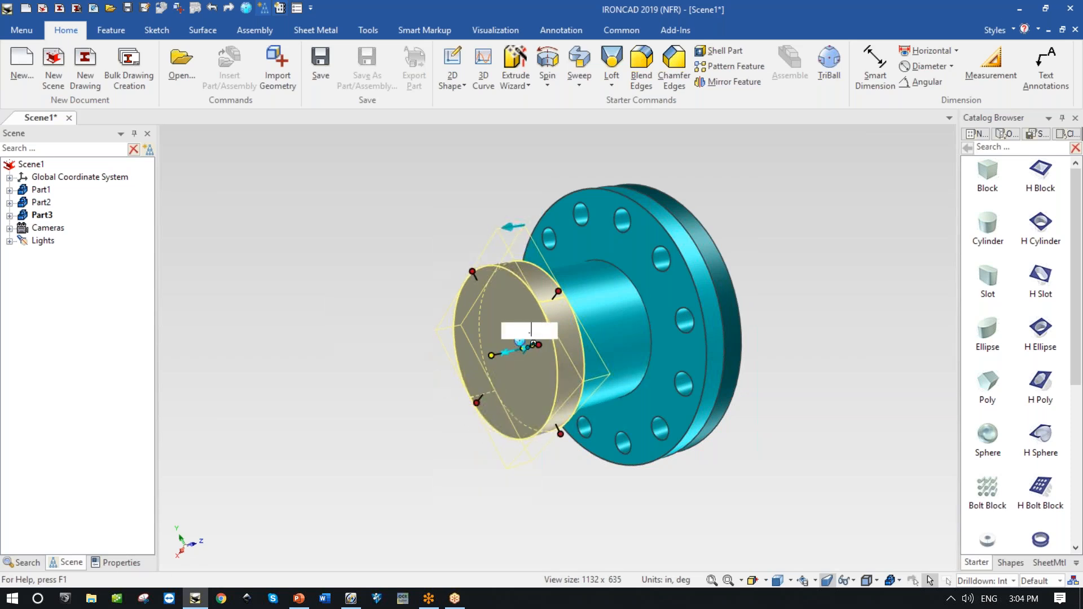
key("Tab")
Extend the new cylinder's inner end over the cyan boss for a total length of 0.75 in.
middle_click_drag(491, 355, 454, 356)
scroll(567, 389, "up", 5)
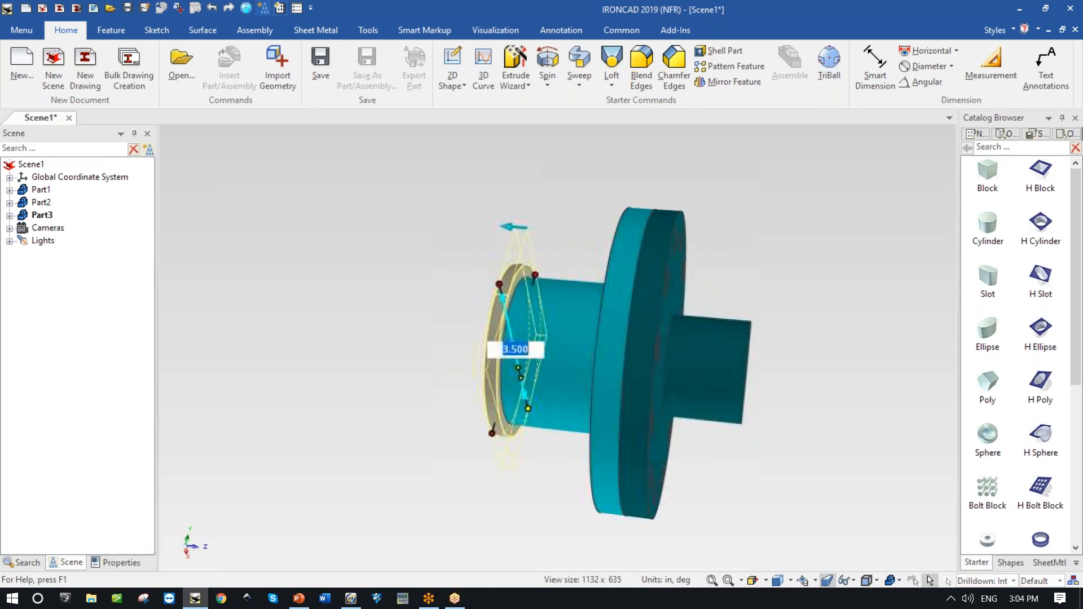
scroll(539, 301, "up", 2)
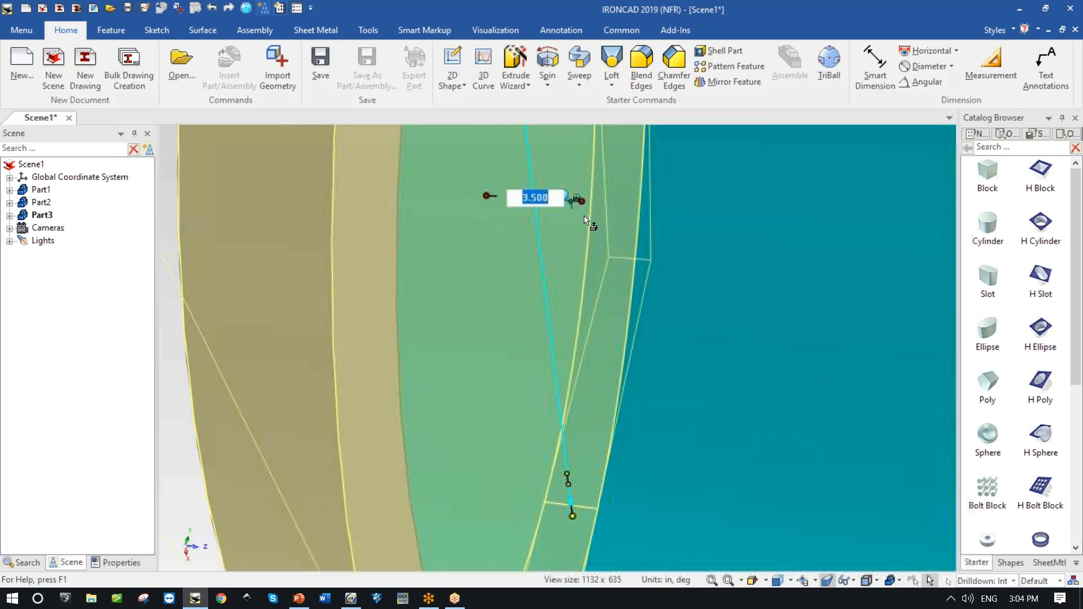
left_click_drag(586, 200, 647, 203)
type(".75")
key("Return")
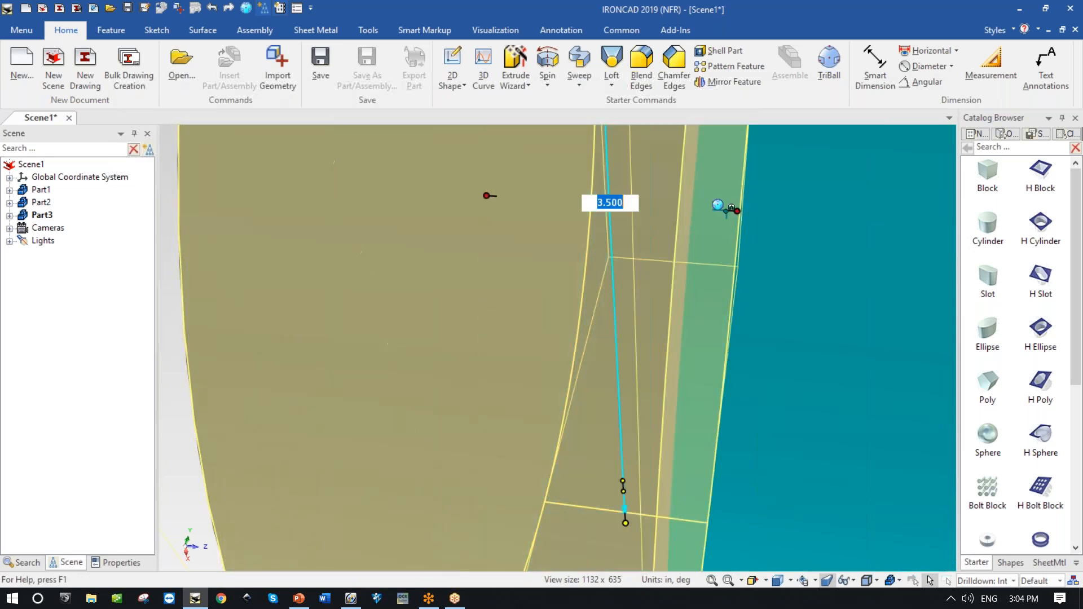
scroll(558, 348, "down", 7)
left_click(453, 260)
middle_click_drag(442, 274, 536, 295)
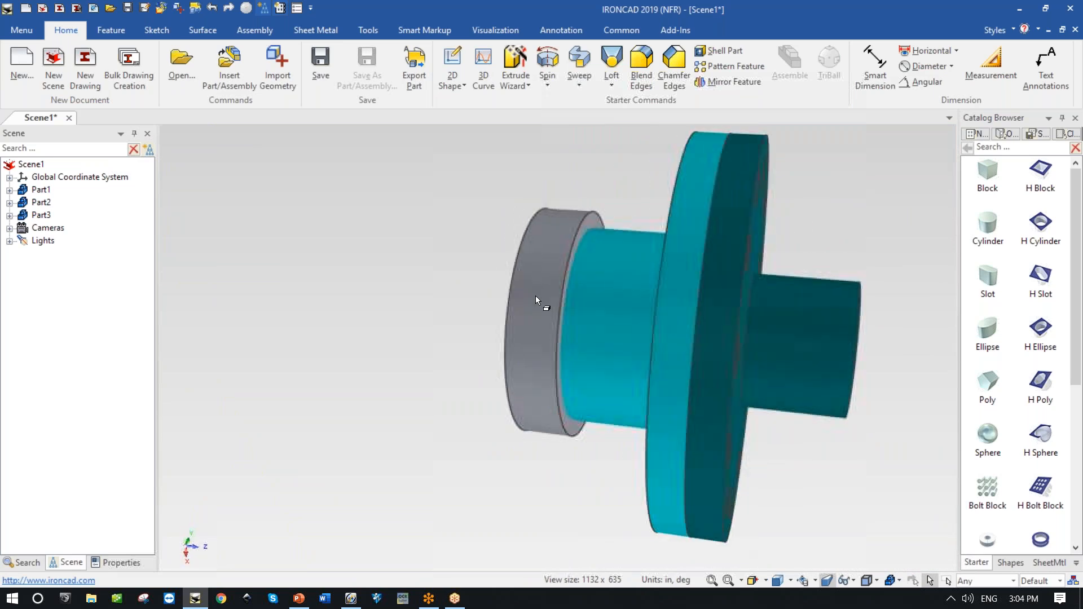
Isolate the grey cylinder part to inspect it alone, and show all parts again.
right_click(536, 387)
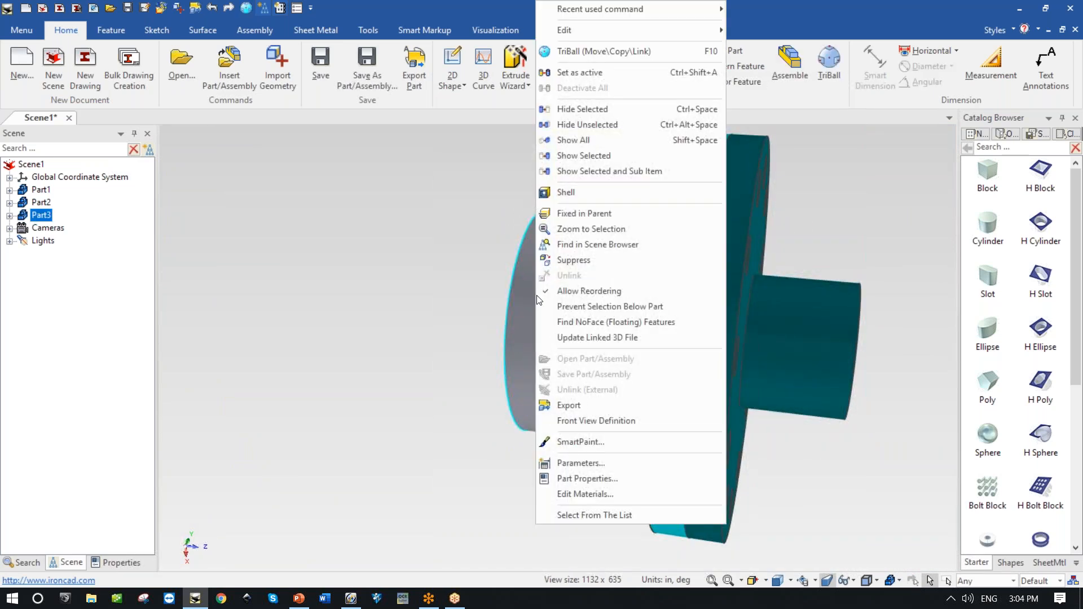
left_click(601, 125)
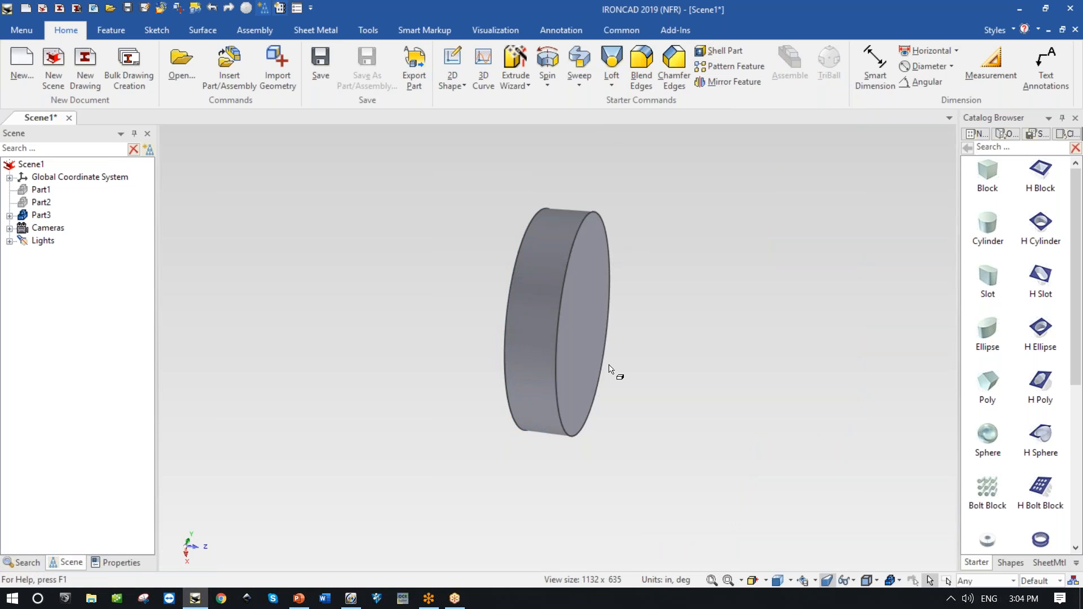
right_click(443, 265)
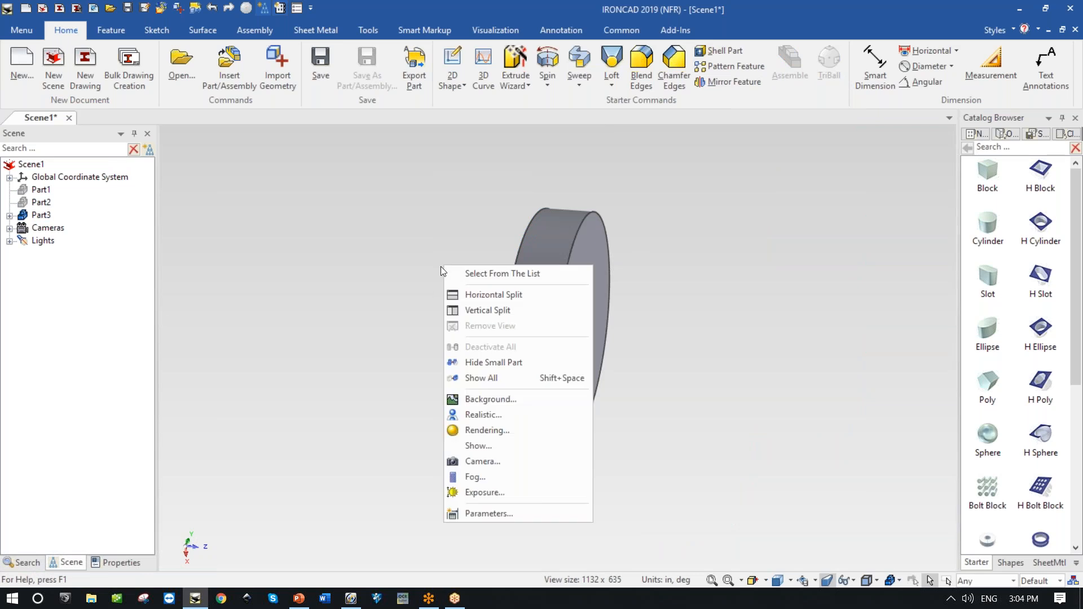
left_click(540, 379)
middle_click_drag(736, 438, 703, 429)
Set up an Extrude on the grey cap's inner face that removes material to a distance of 0.5 in.
left_click(514, 67)
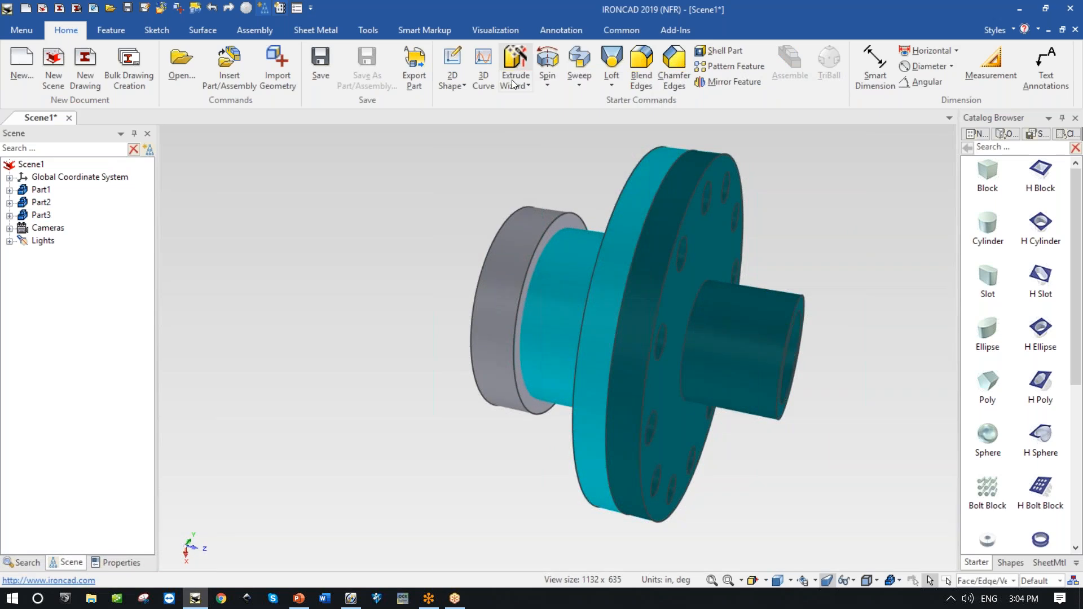
left_click(568, 218)
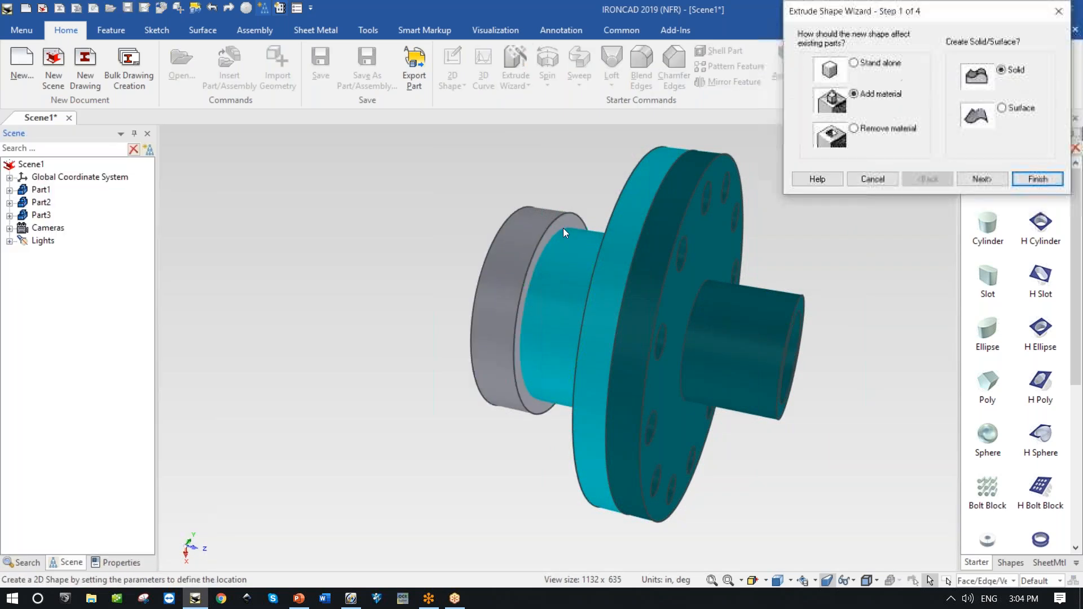
left_click(883, 130)
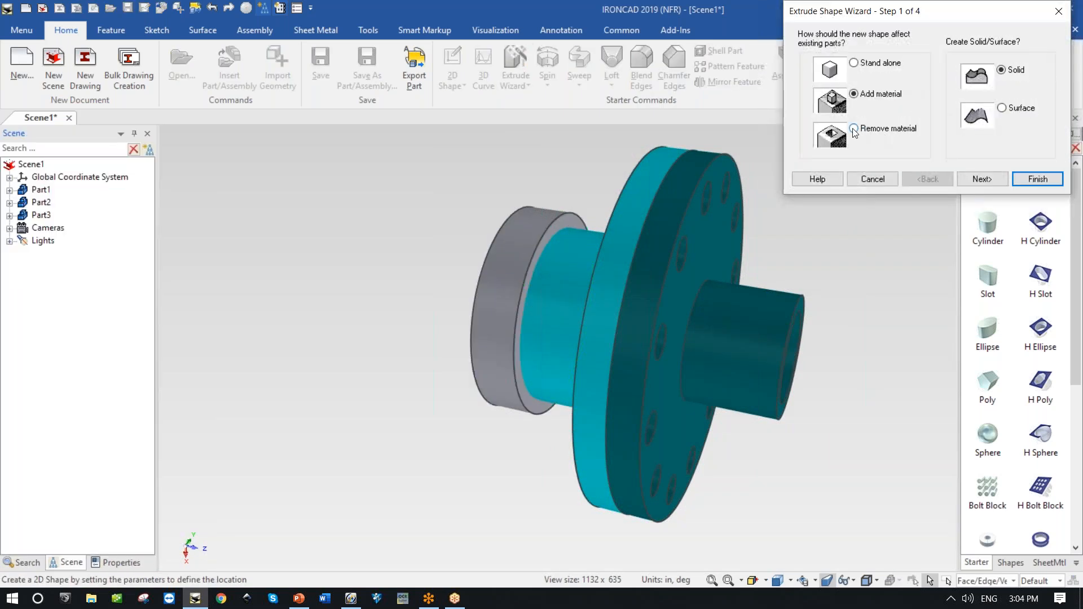
left_click(972, 180)
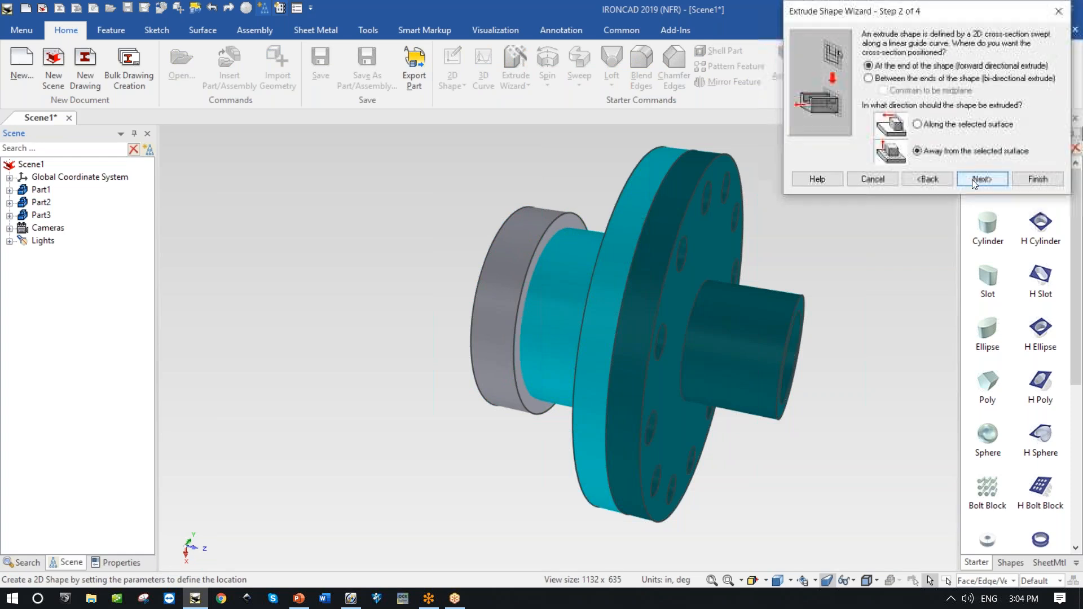
left_click(972, 180)
type(".5")
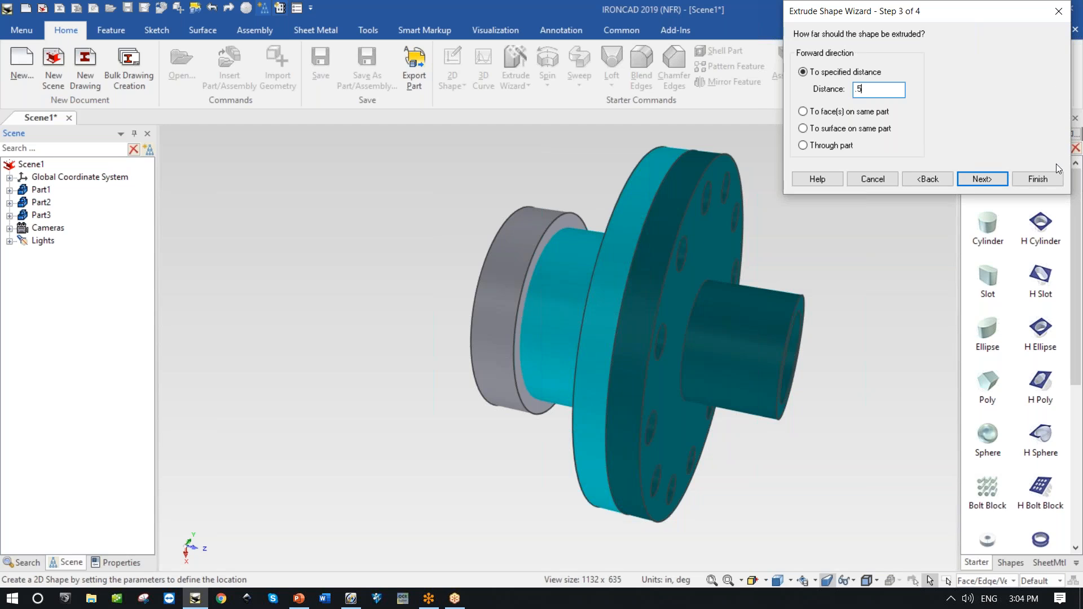
left_click(1038, 178)
Project the cyan boss's outer circular edge into the sketch and finish it to cut the grey cap's recess.
middle_click_drag(758, 316, 903, 326)
middle_click_drag(508, 361, 570, 406)
scroll(570, 406, "down", 3)
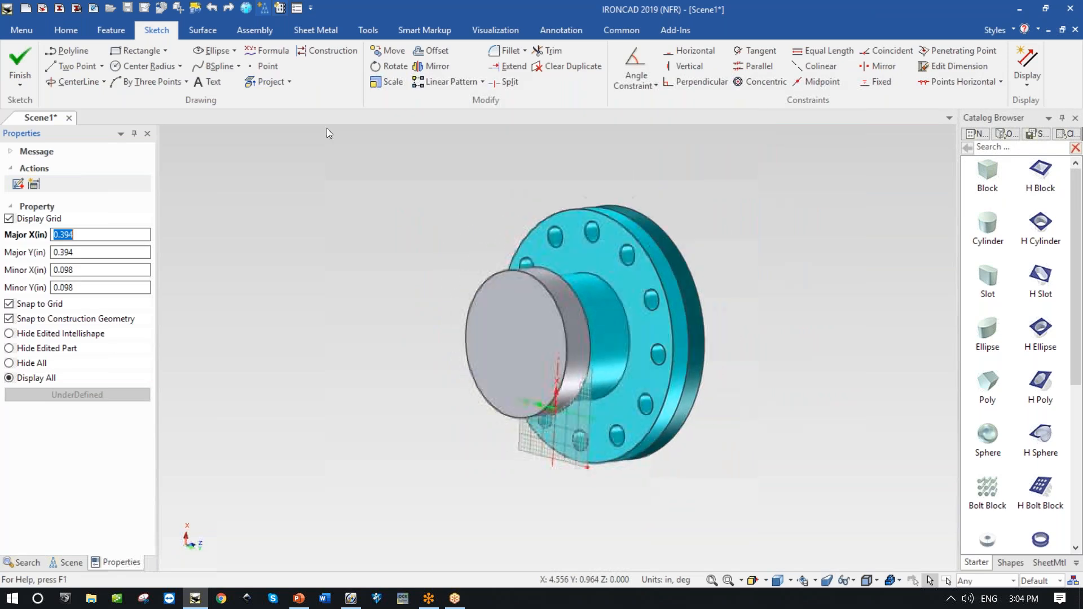
left_click(253, 83)
left_click(613, 294)
left_click(17, 59)
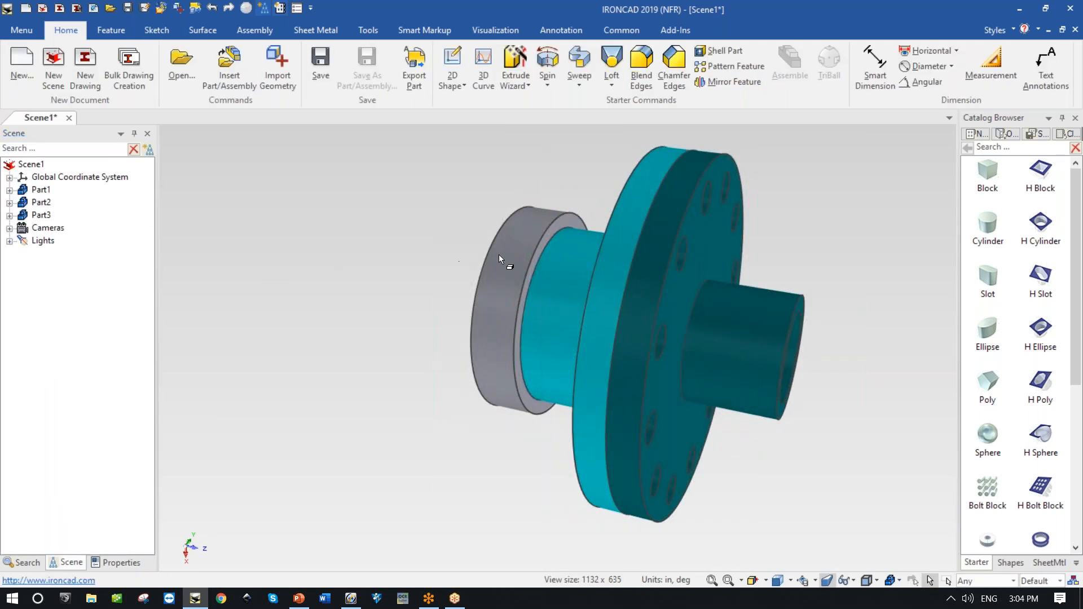
Isolate the grey cap to inspect its recess, and show all parts again.
right_click(500, 256)
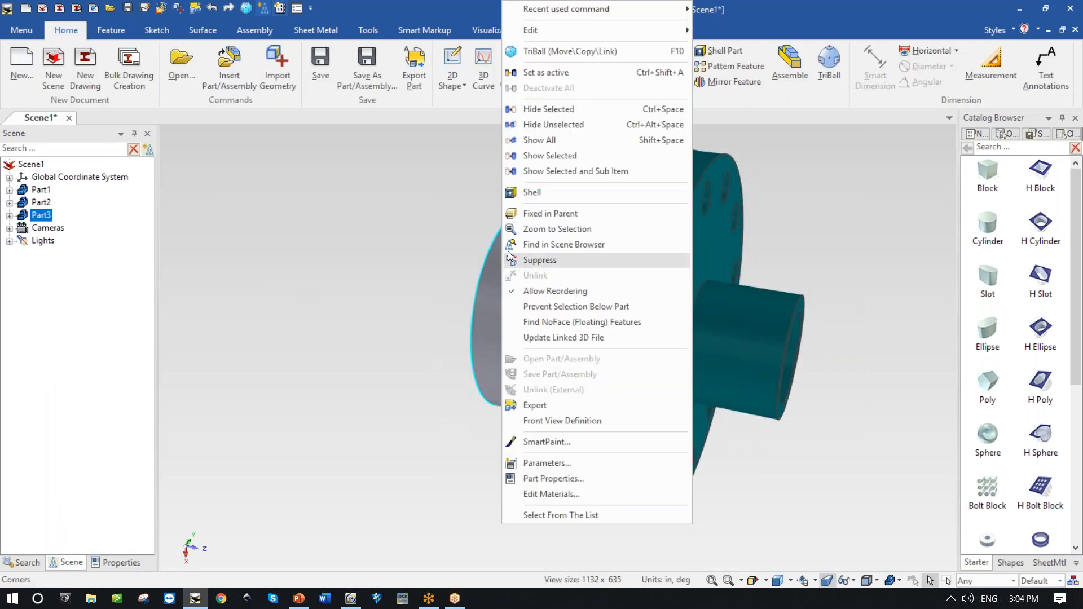
left_click(546, 122)
middle_click_drag(621, 330, 621, 323)
right_click(332, 276)
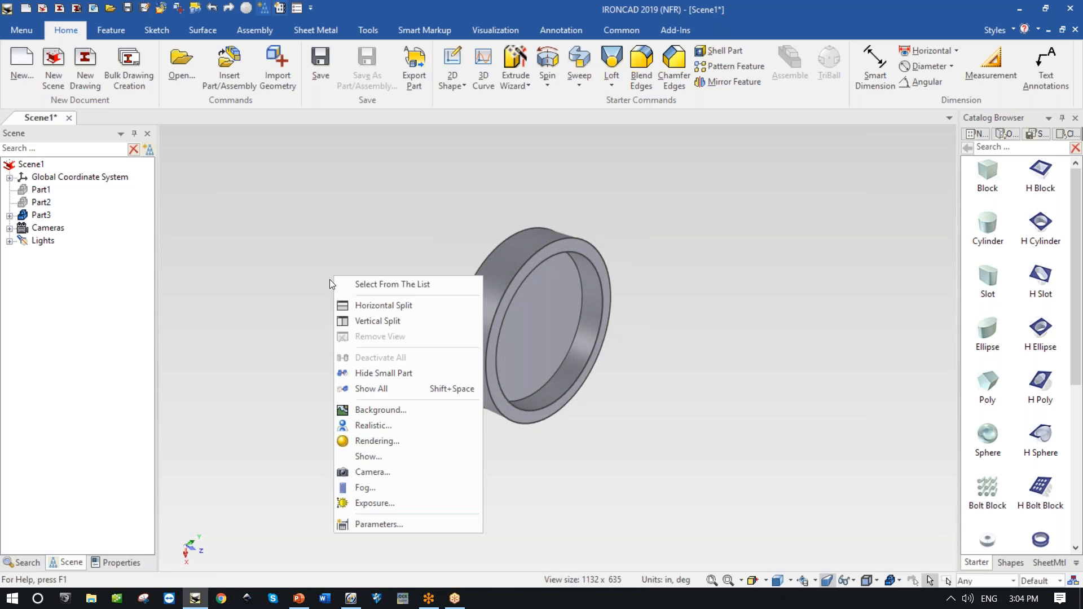
left_click(377, 387)
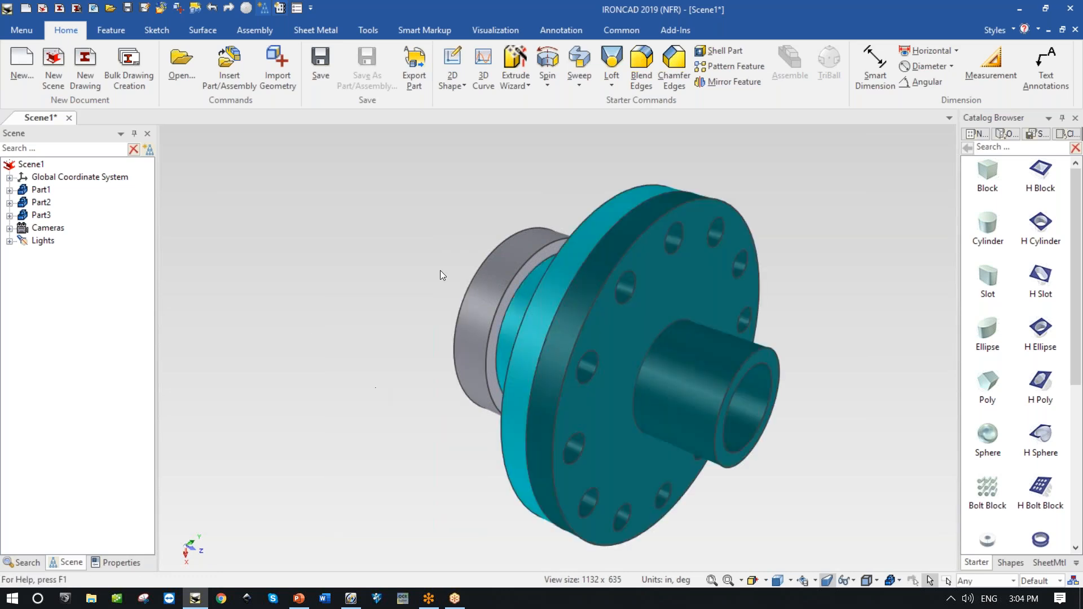
middle_click_drag(404, 262, 400, 262)
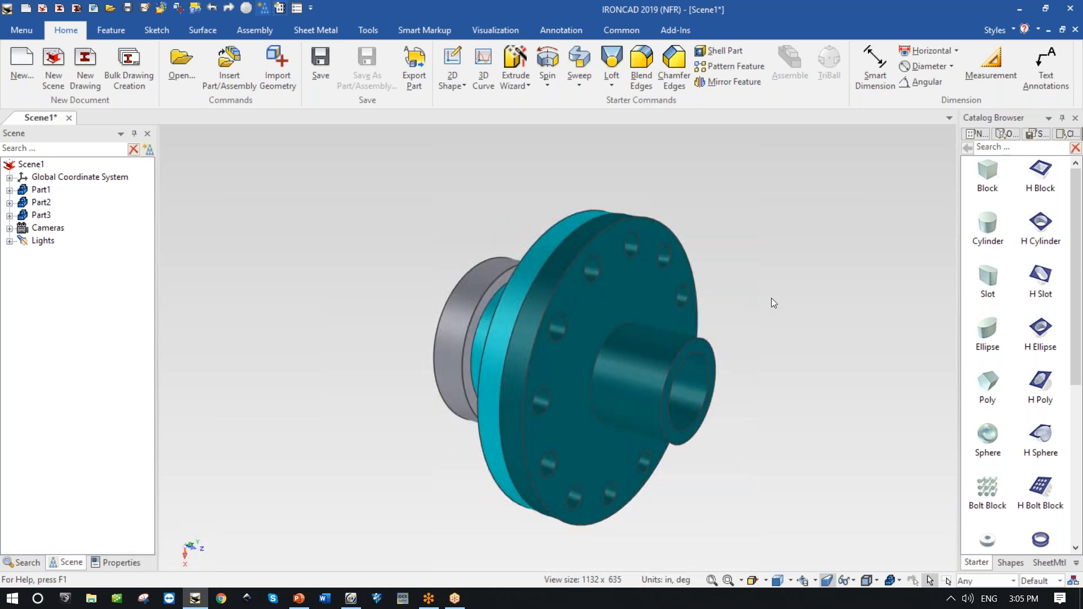
Place a Fastener from the Tools catalog at one of the teal flange's bolt holes.
left_click(1076, 563)
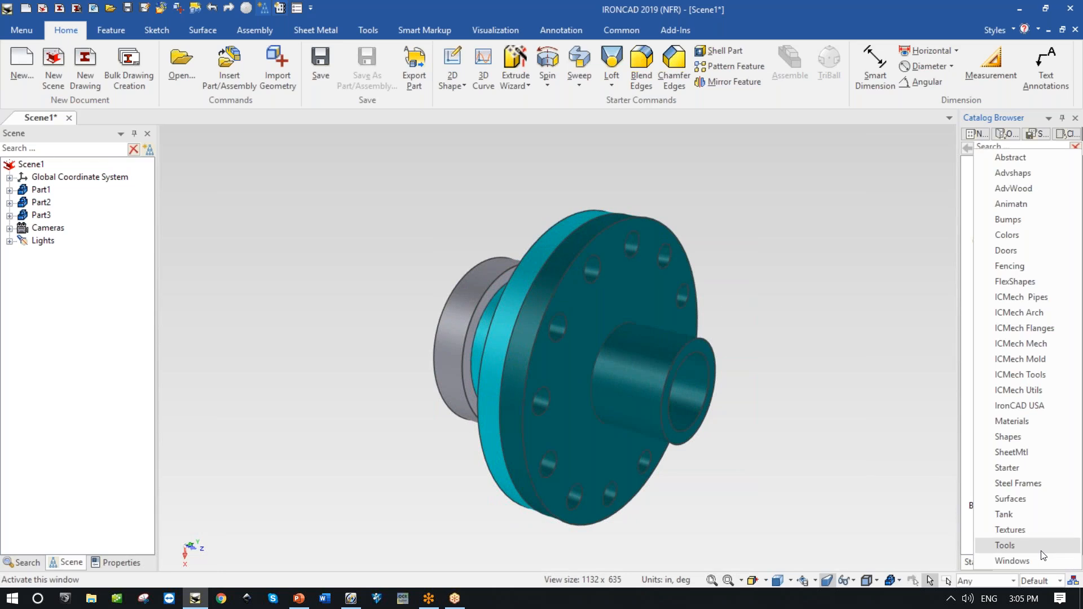
left_click(1002, 546)
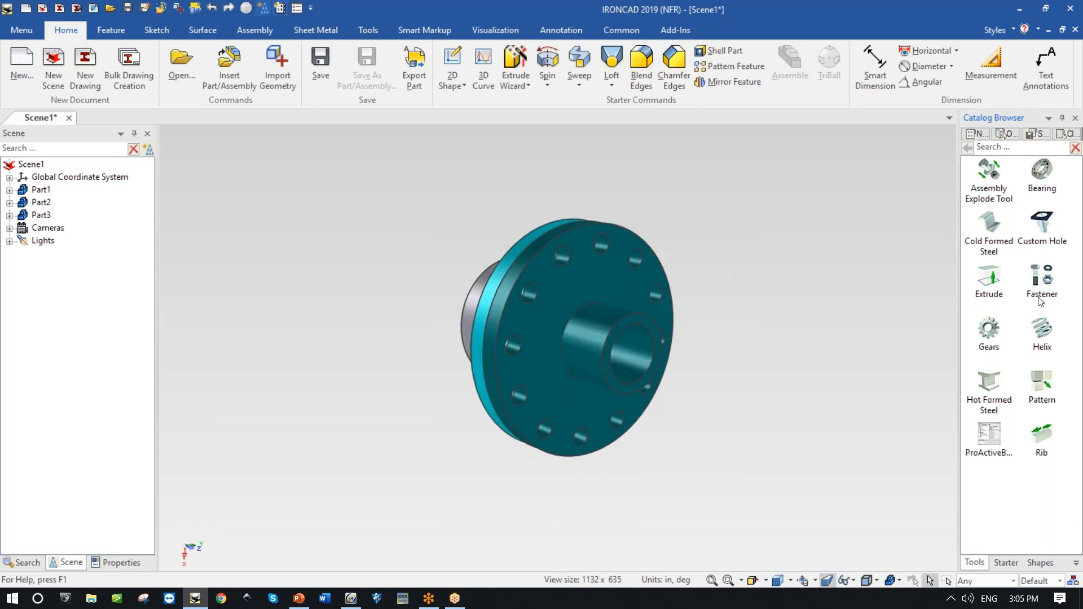
left_click_drag(1043, 284, 530, 293)
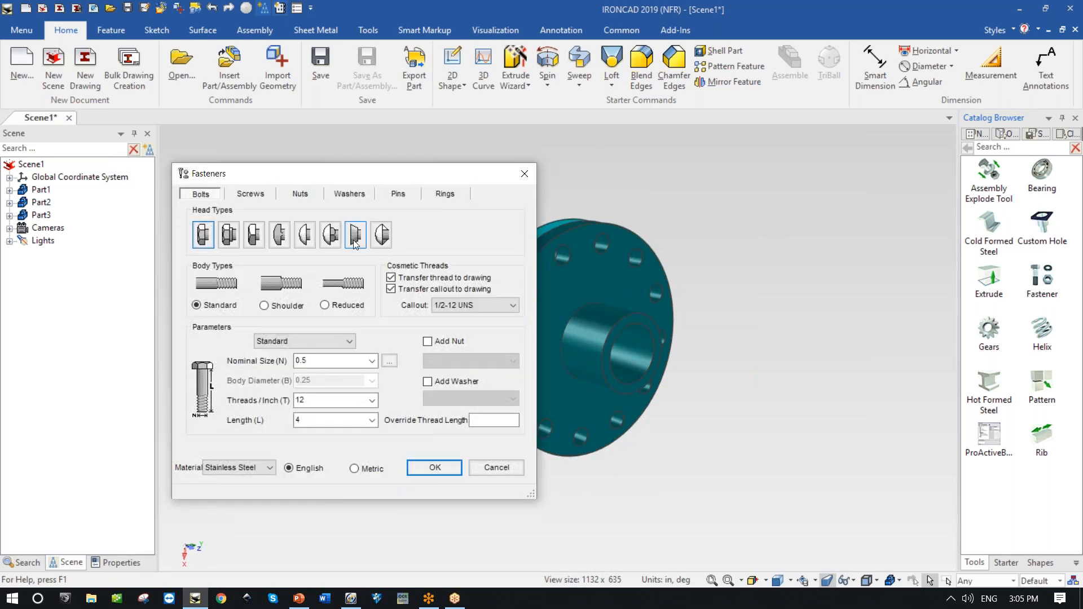
Configure the fastener as a screw with a Socket head, a hexagonal recess and a length of 1 in.
left_click(249, 192)
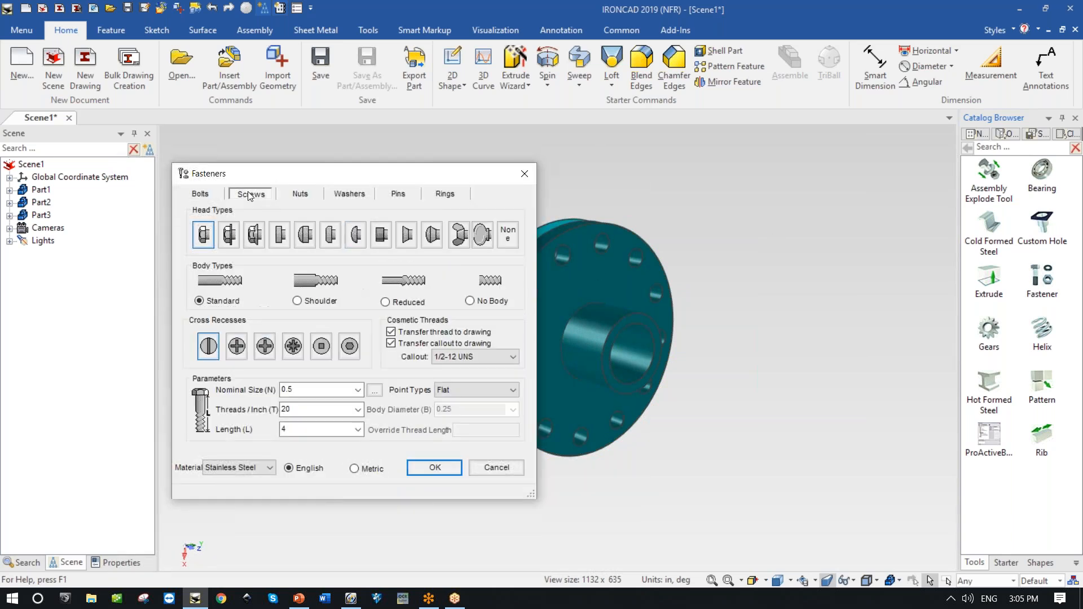
left_click(379, 239)
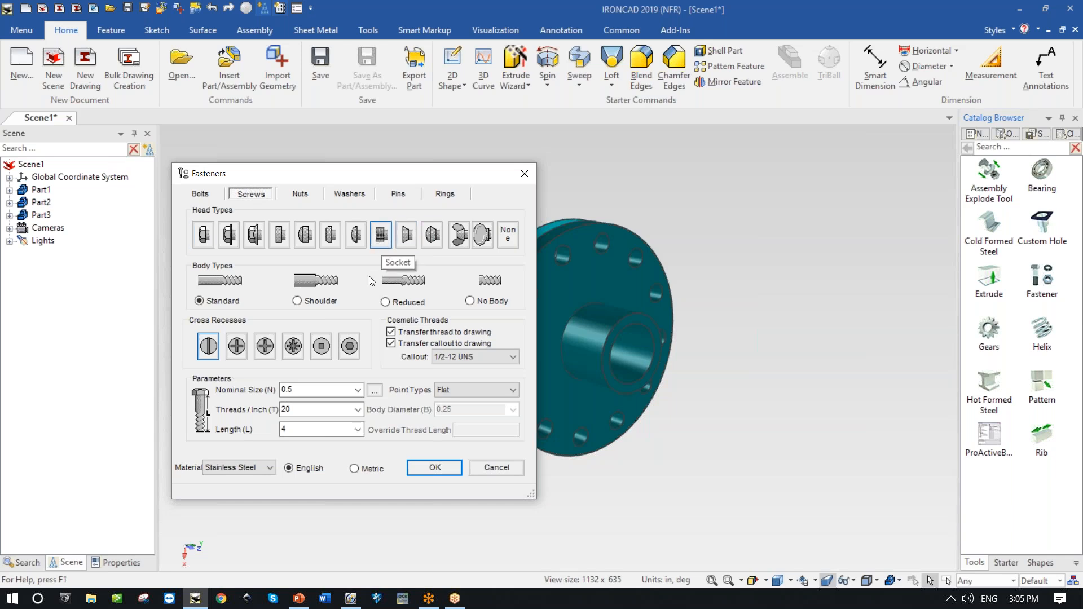
left_click(353, 343)
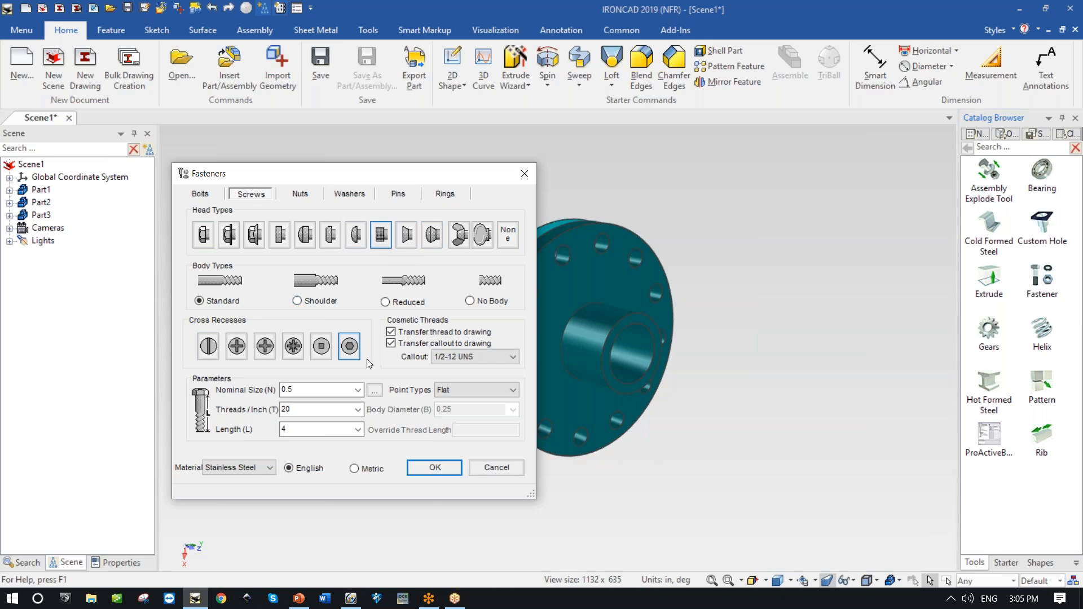
left_click(357, 429)
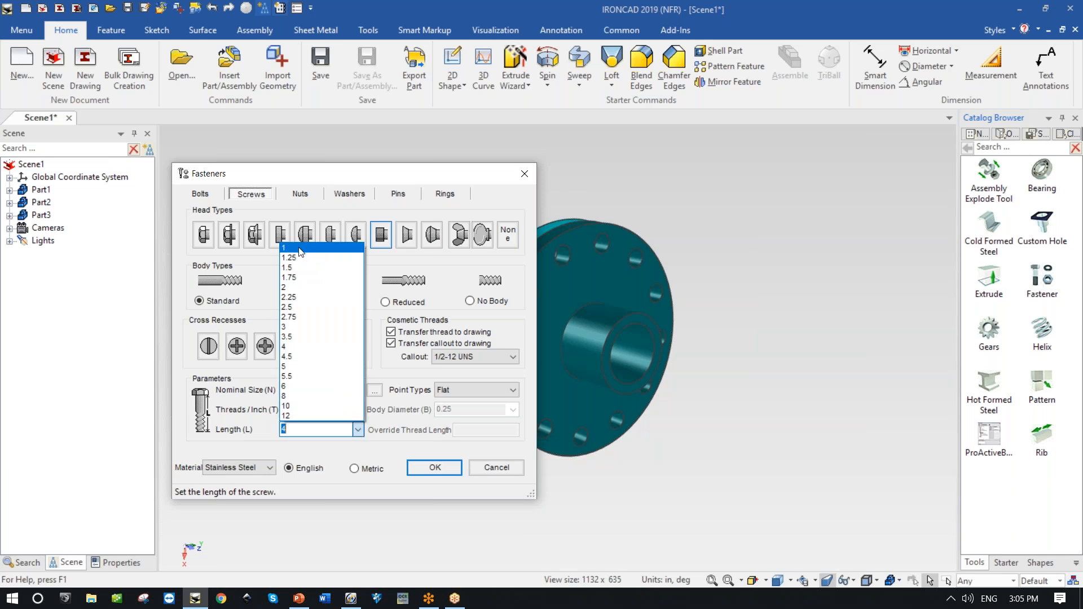
left_click(300, 249)
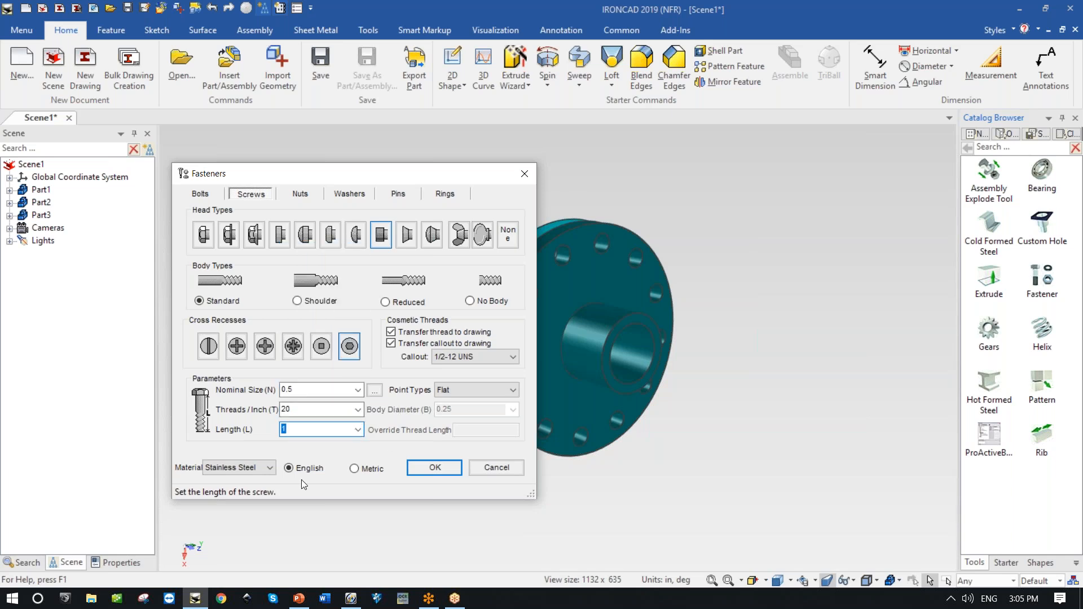
Create the socket screw and duplicate it across the flange's bolt-hole pattern.
left_click(435, 468)
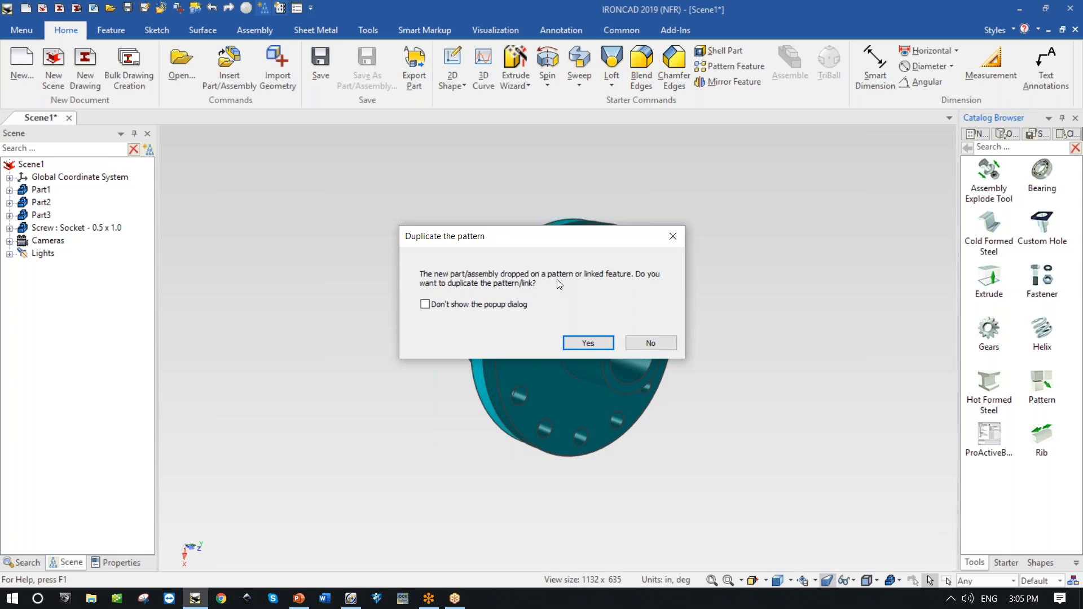
left_click(585, 342)
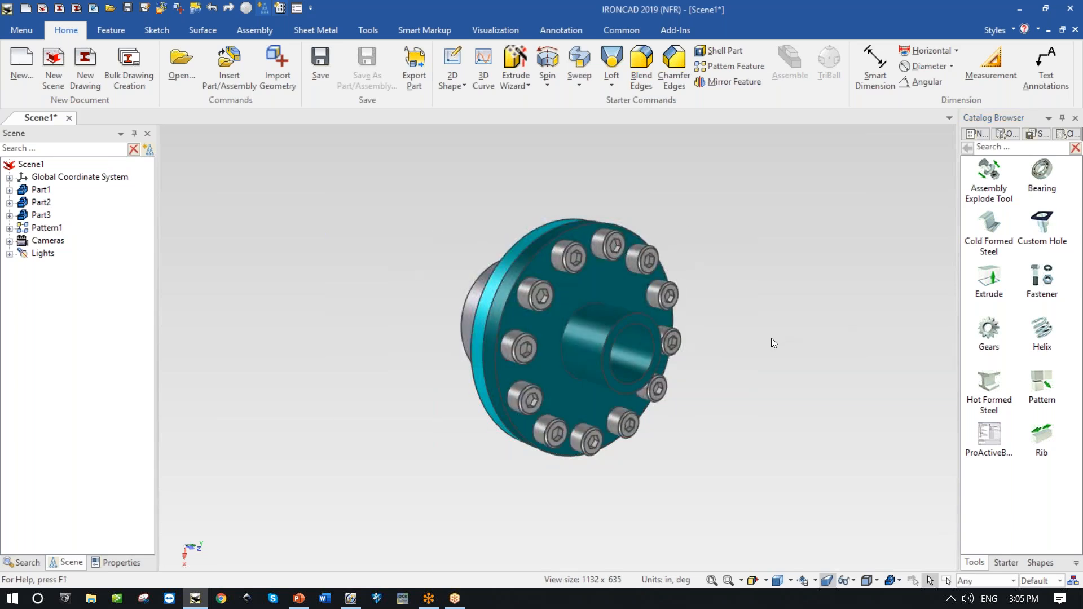
scroll(768, 344, "up", 3)
middle_click_drag(772, 349, 792, 360)
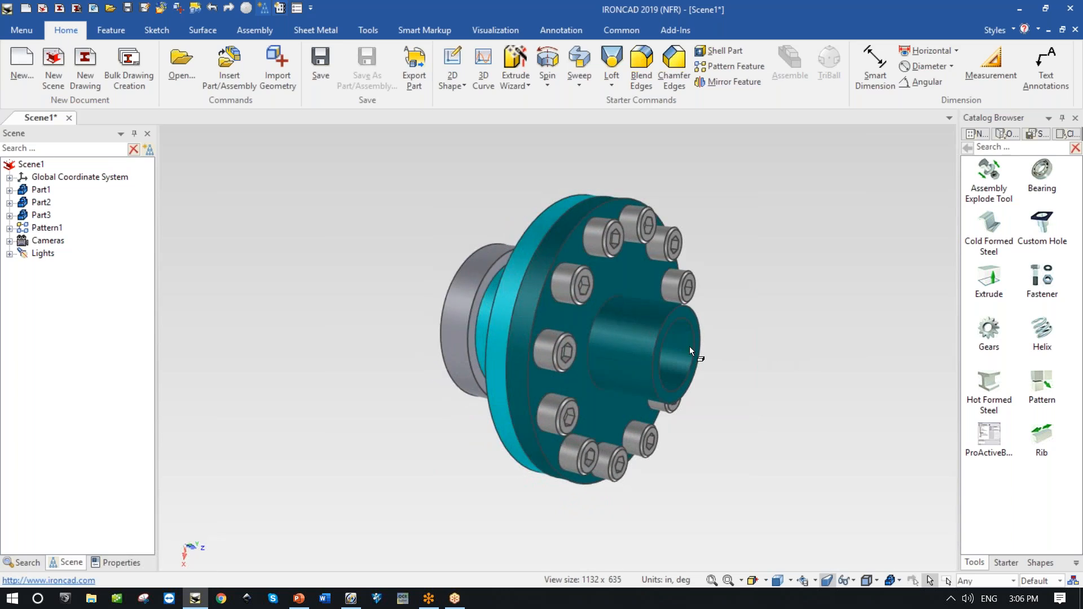
Start a chamfer on the outer edge of the teal boss's open end with a distance of 0.015 in.
scroll(739, 394, "up", 5)
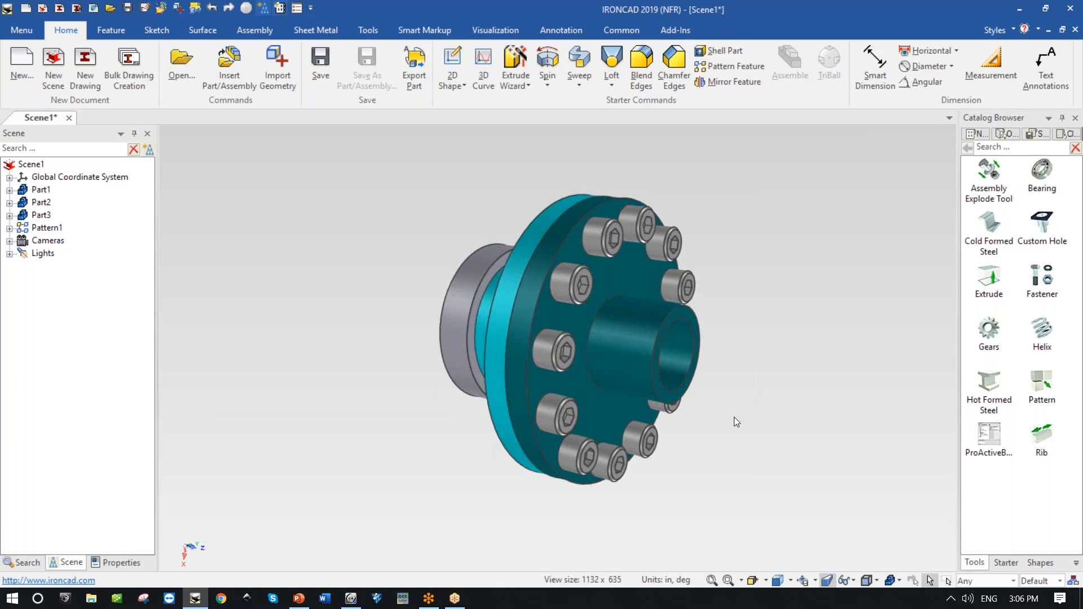
left_click(679, 308)
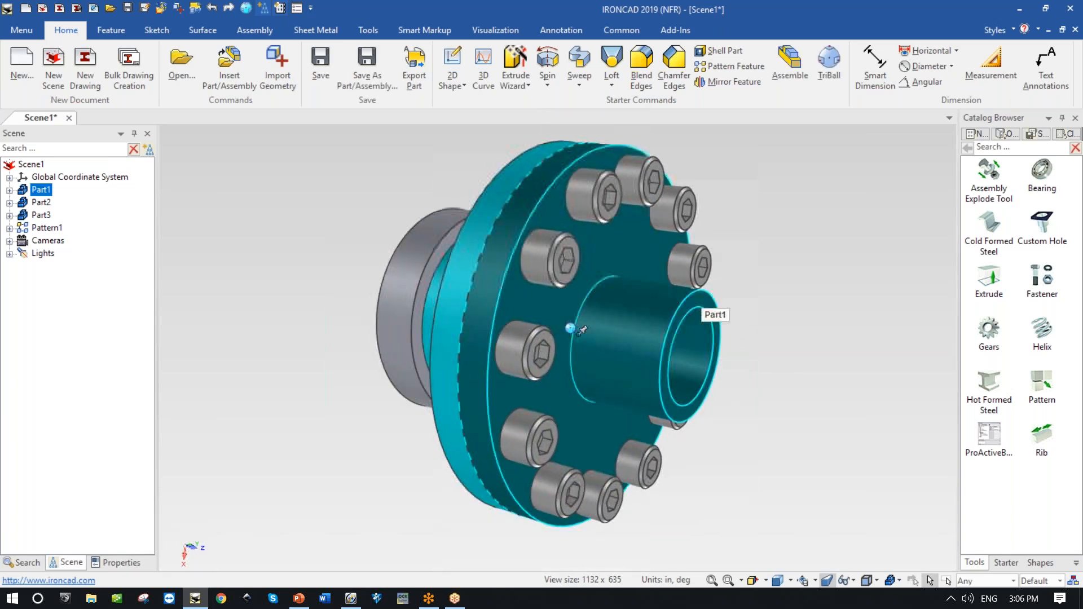
left_click(679, 304)
left_click(679, 305)
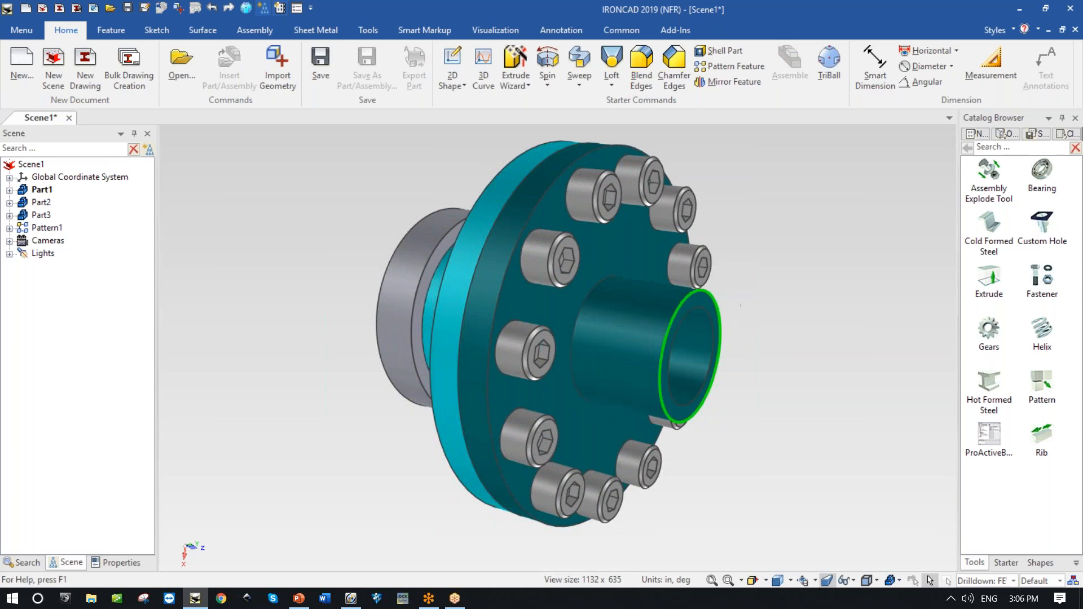
right_click(681, 306)
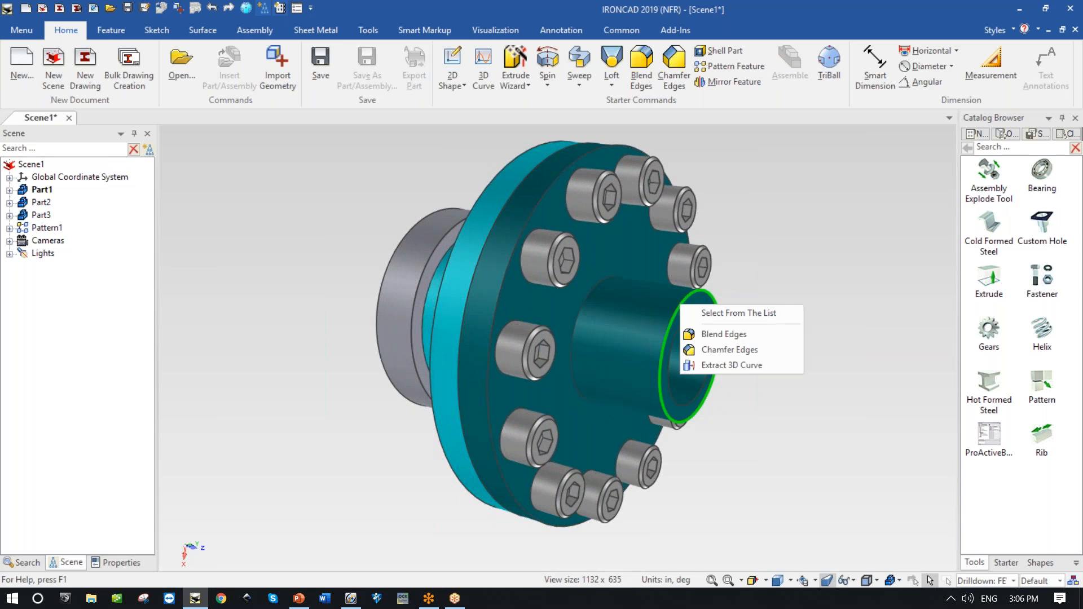
left_click(722, 348)
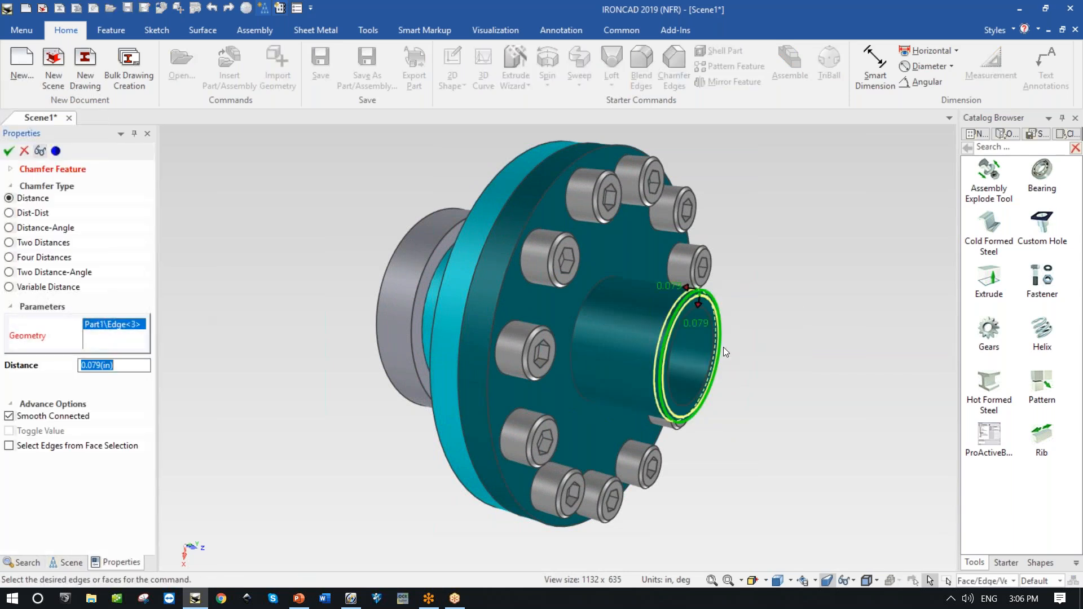
type(".015")
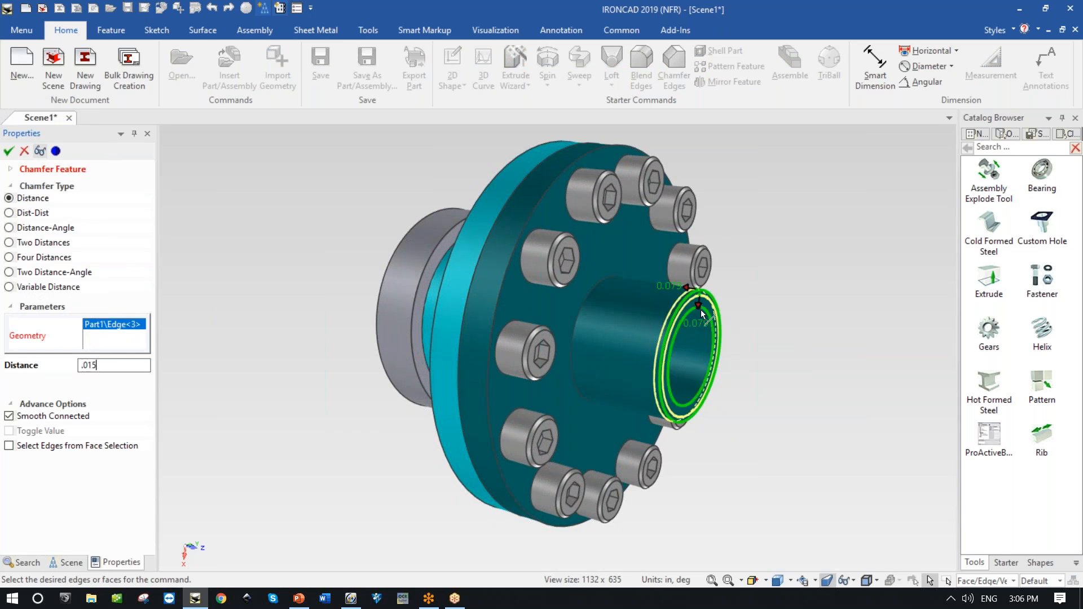
Add the teal boss's inner end edge, its base edge and both flange rim edges to the chamfer and apply it.
left_click(583, 300)
left_click(583, 301)
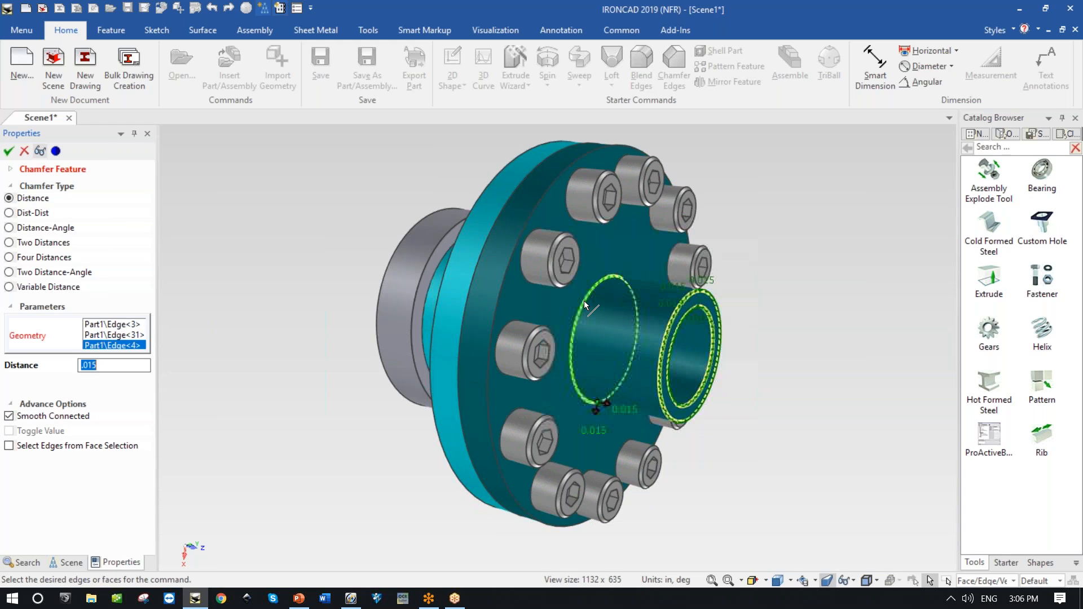
left_click(508, 270)
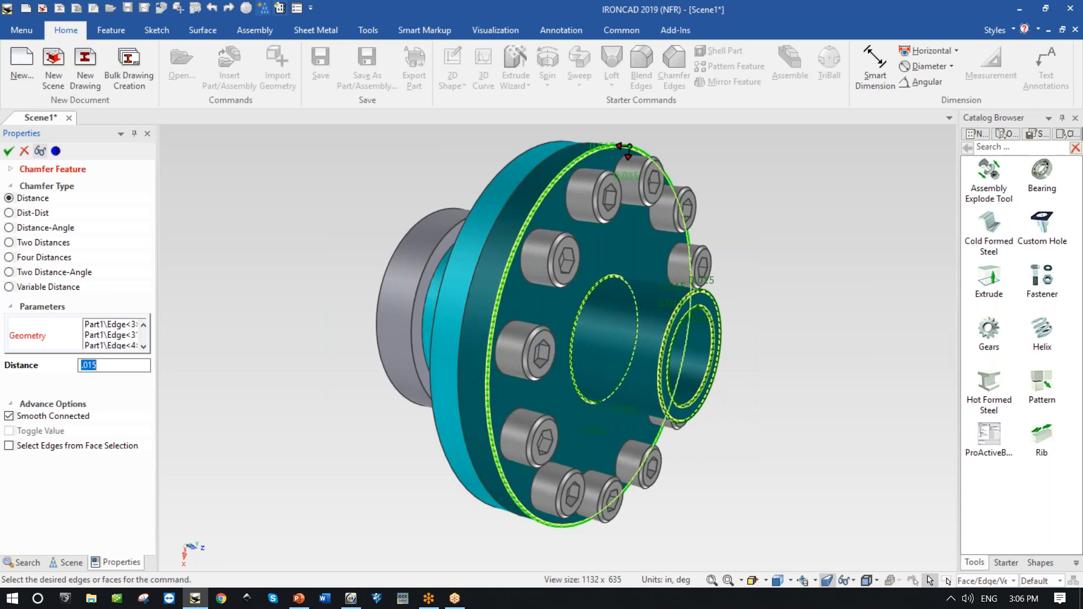
left_click(477, 262)
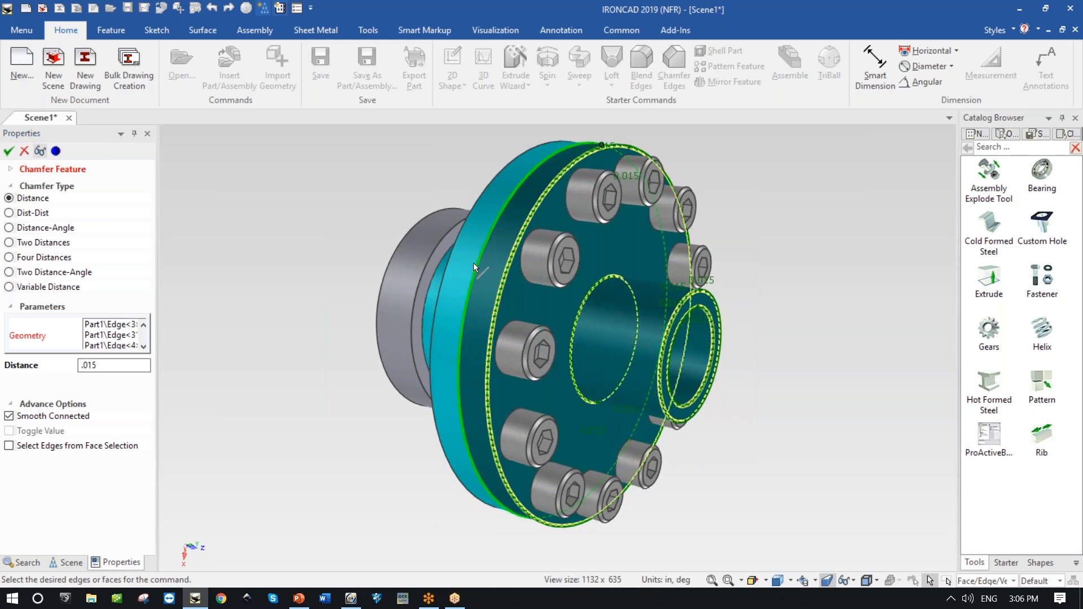
middle_click_drag(2, 228, 58, 235)
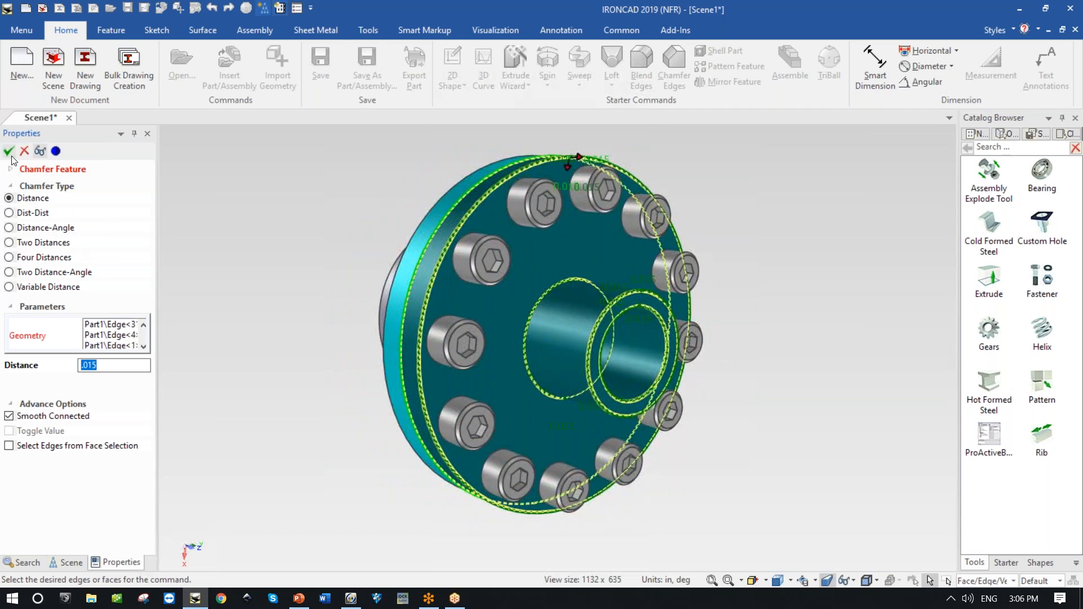
left_click(8, 151)
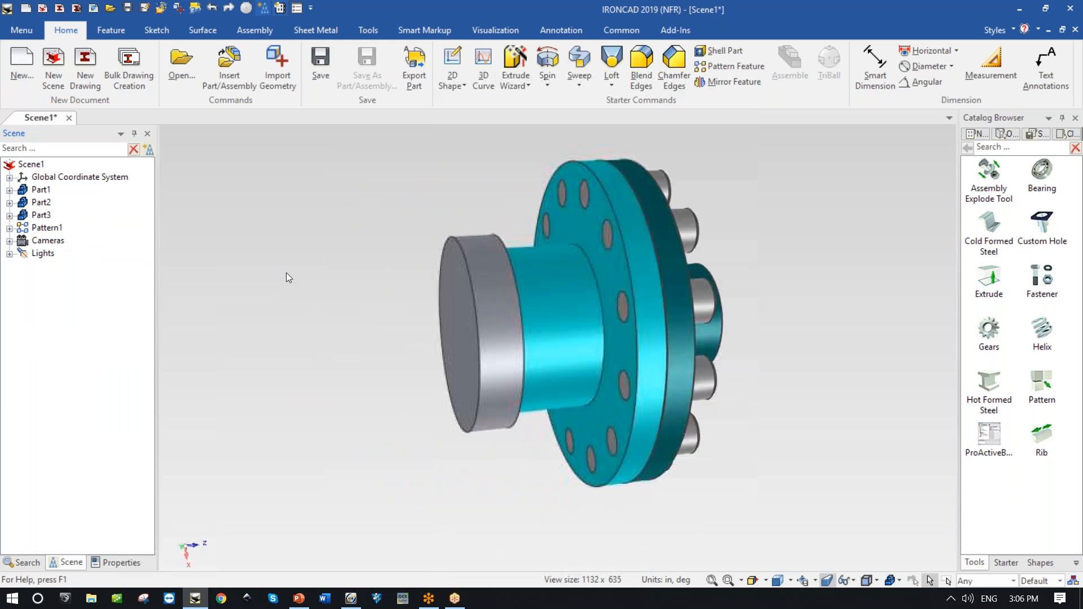
Start a 0.015 in distance chamfer on the light cyan flange's front rim edge, its boss base edge and its back rim edge.
left_click(646, 263)
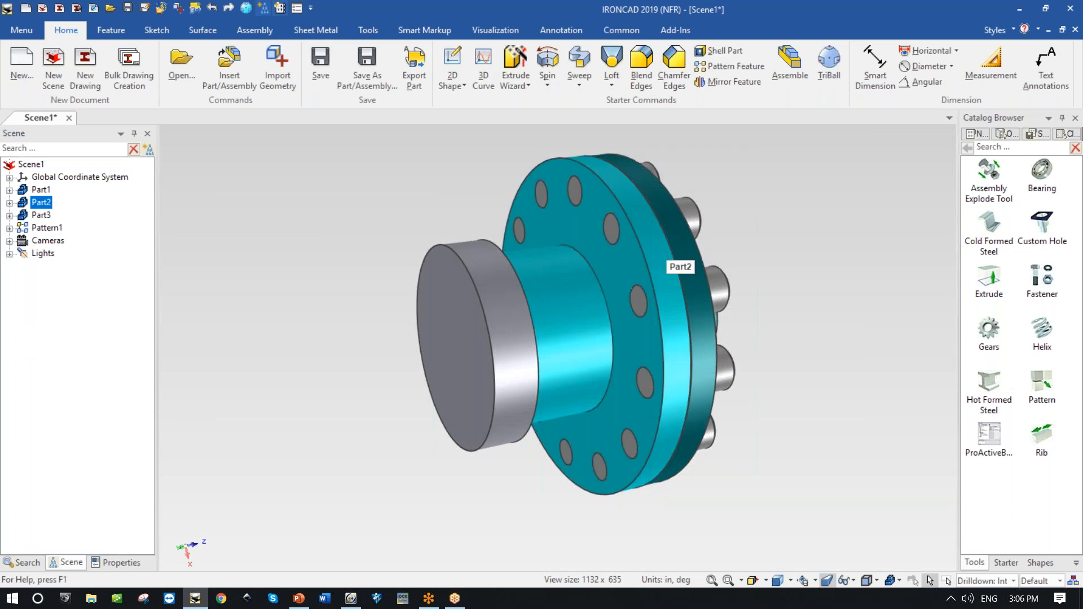
left_click(646, 263)
right_click(646, 262)
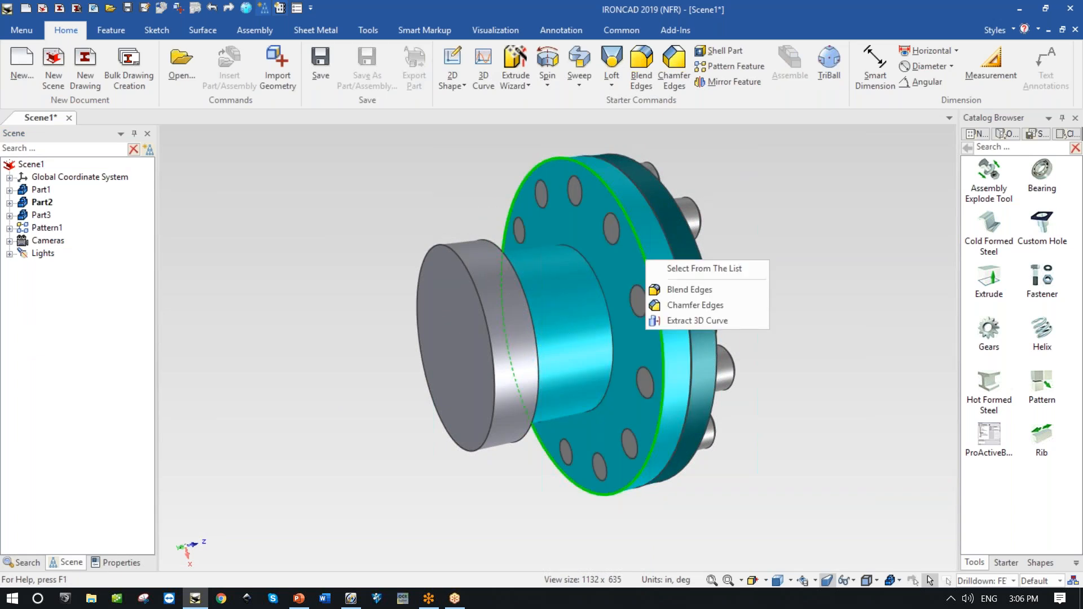
left_click(669, 304)
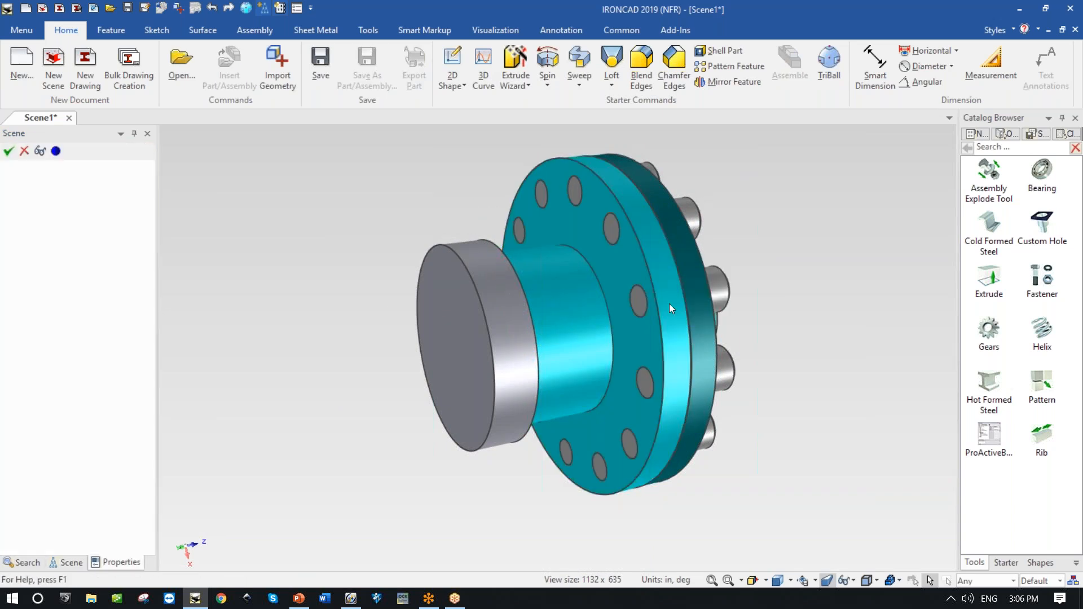
left_click(584, 270)
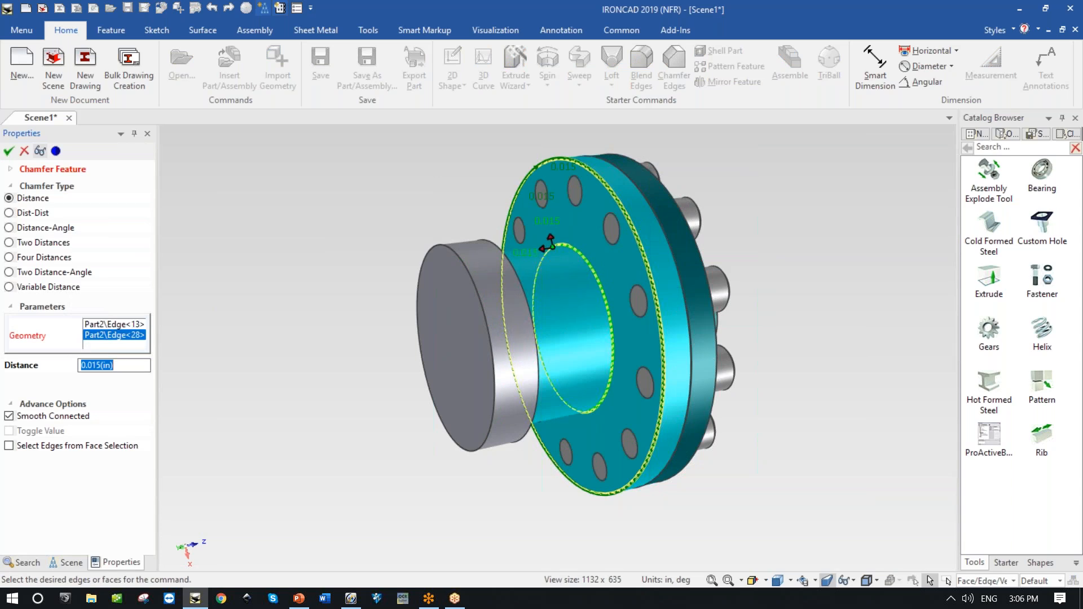
left_click(668, 225)
Add the light cyan boss's end edge hidden inside the cap to the chamfer and apply it.
middle_click_drag(583, 305, 492, 310)
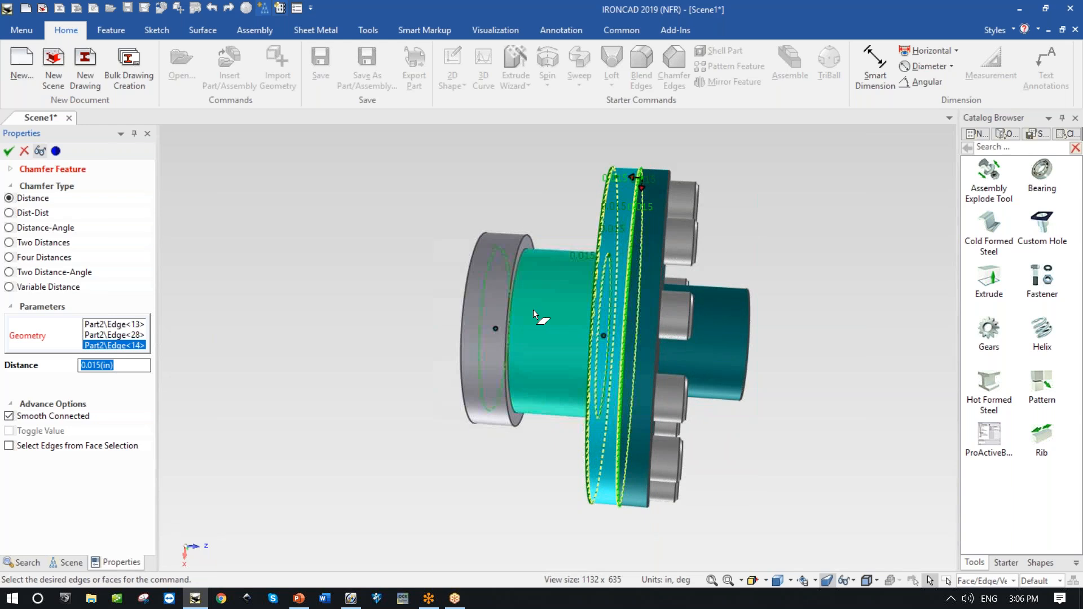
left_click(479, 305)
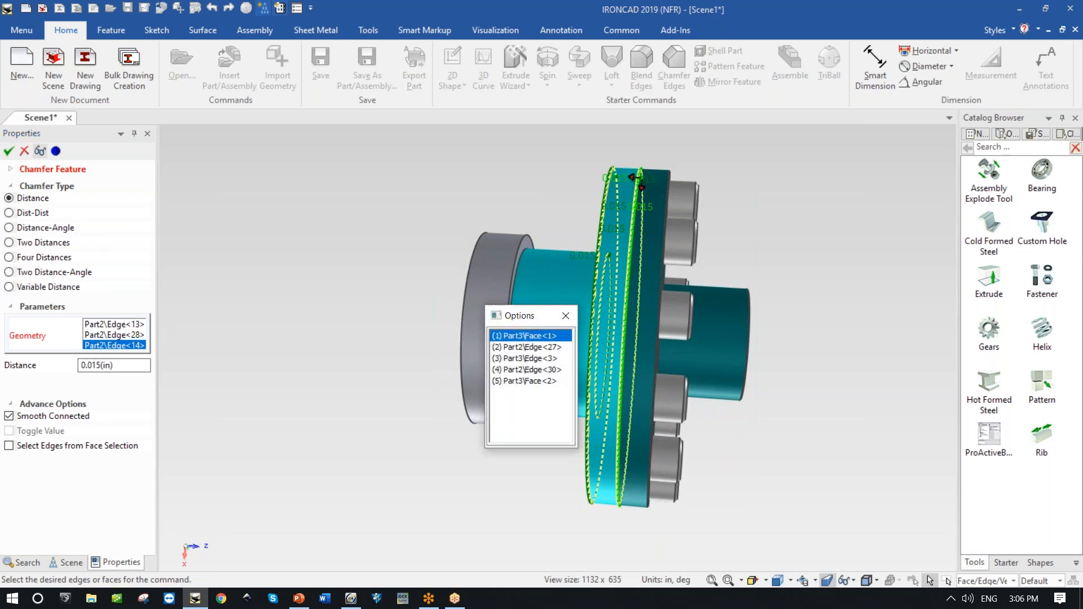
left_click(533, 347)
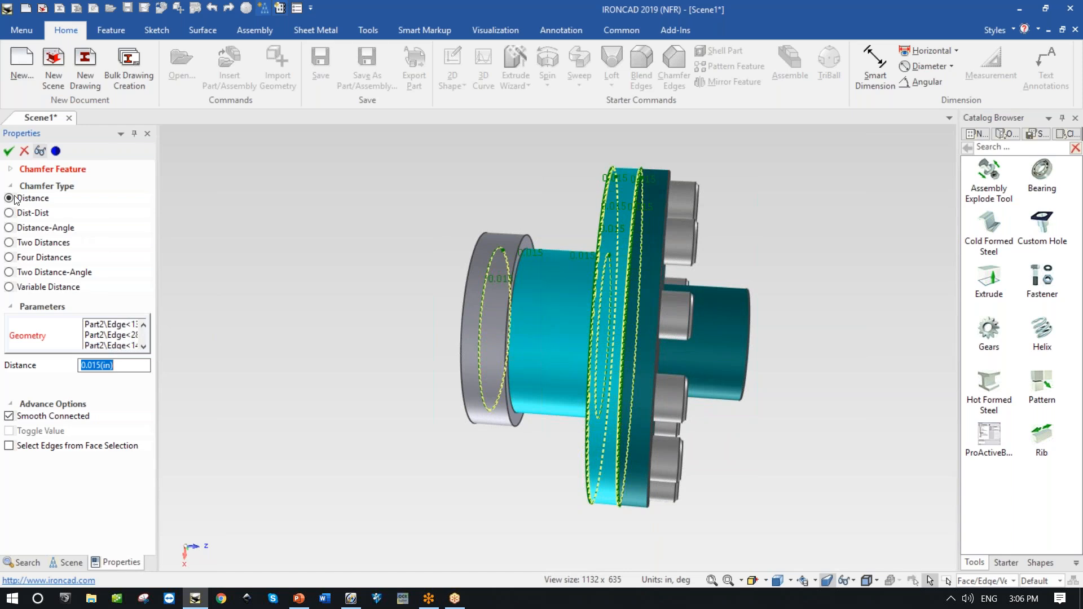
left_click(8, 151)
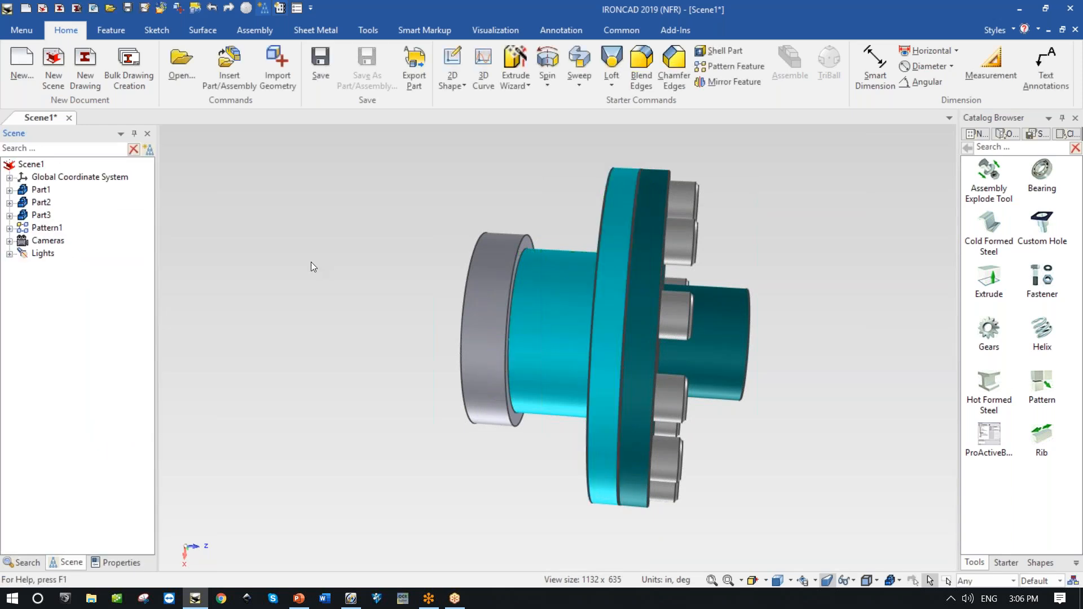
Rename Part1 as Front Flange and Part2 as Rear Flange.
scroll(311, 262, "down", 3)
middle_click_drag(311, 263, 254, 268)
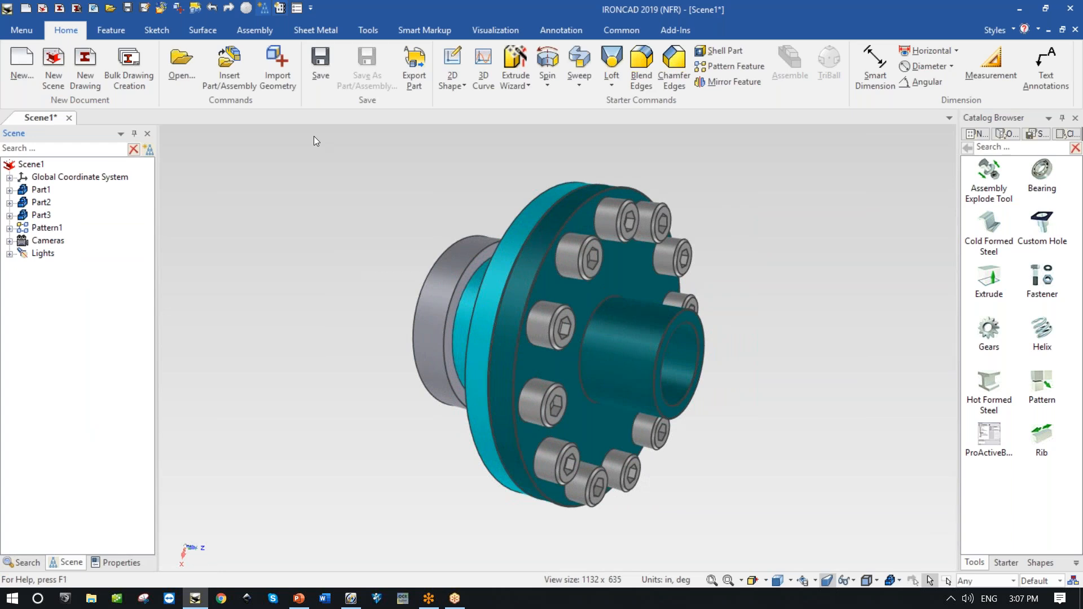
left_click(45, 194)
left_click(44, 193)
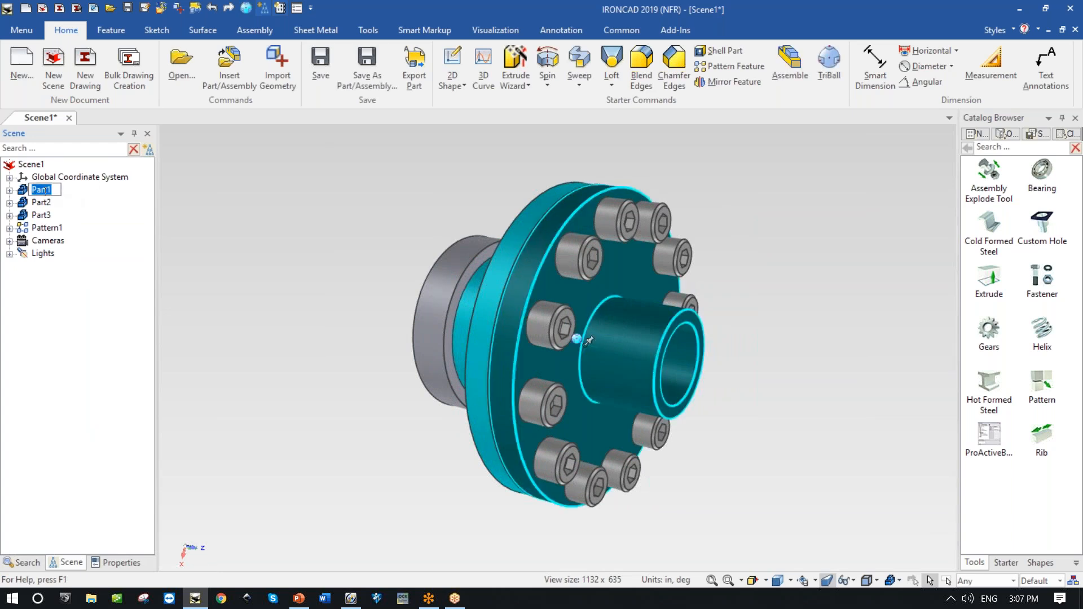
type("Front Flange")
double_click(37, 203)
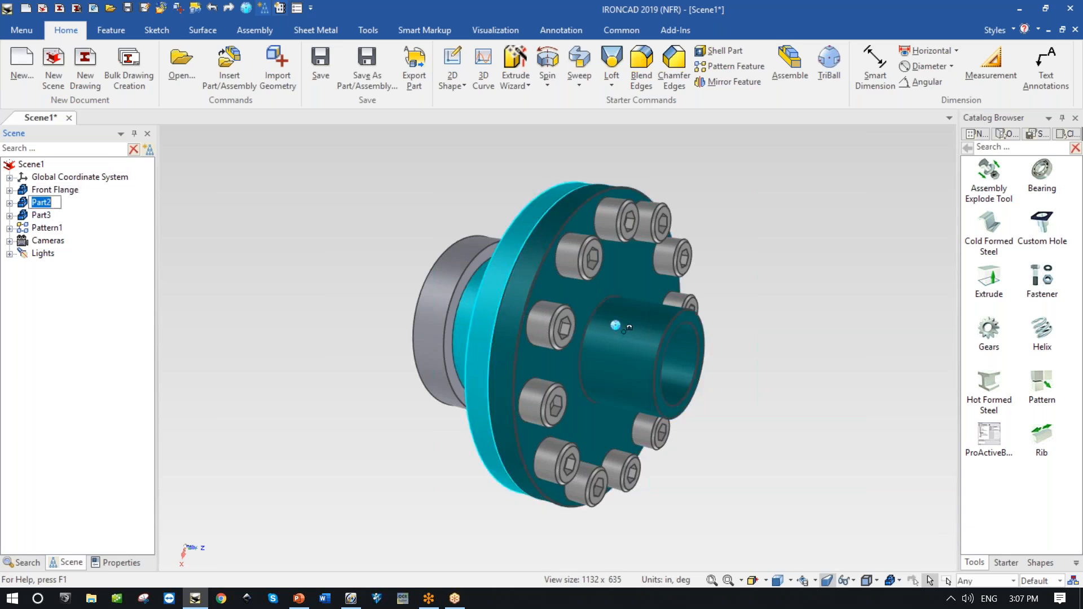
type("Rear Flange")
Rename Part3 as Cap.
double_click(44, 217)
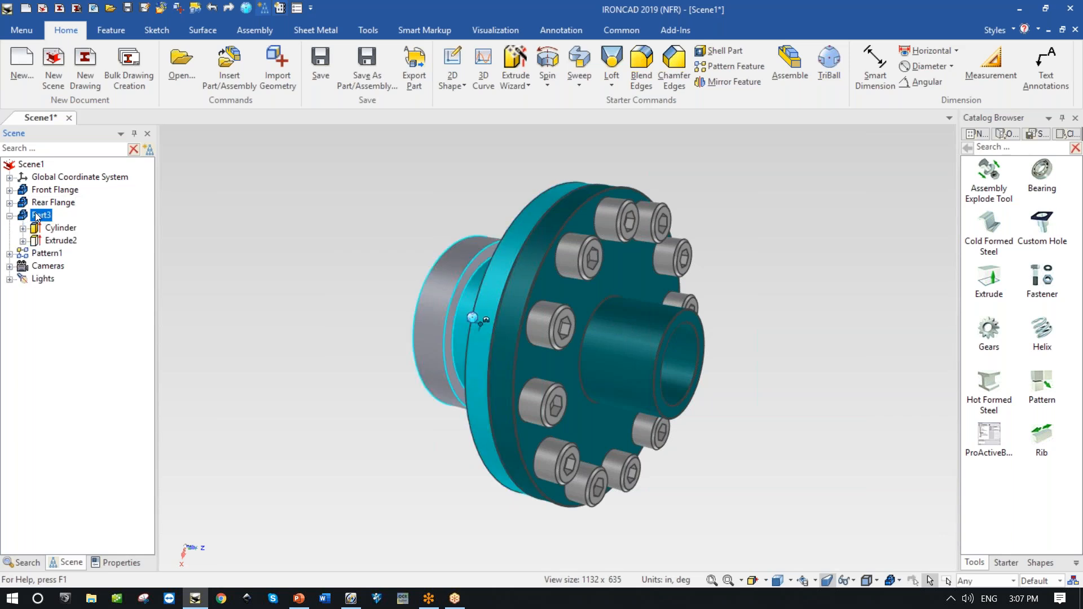
left_click(57, 232)
left_click(57, 241)
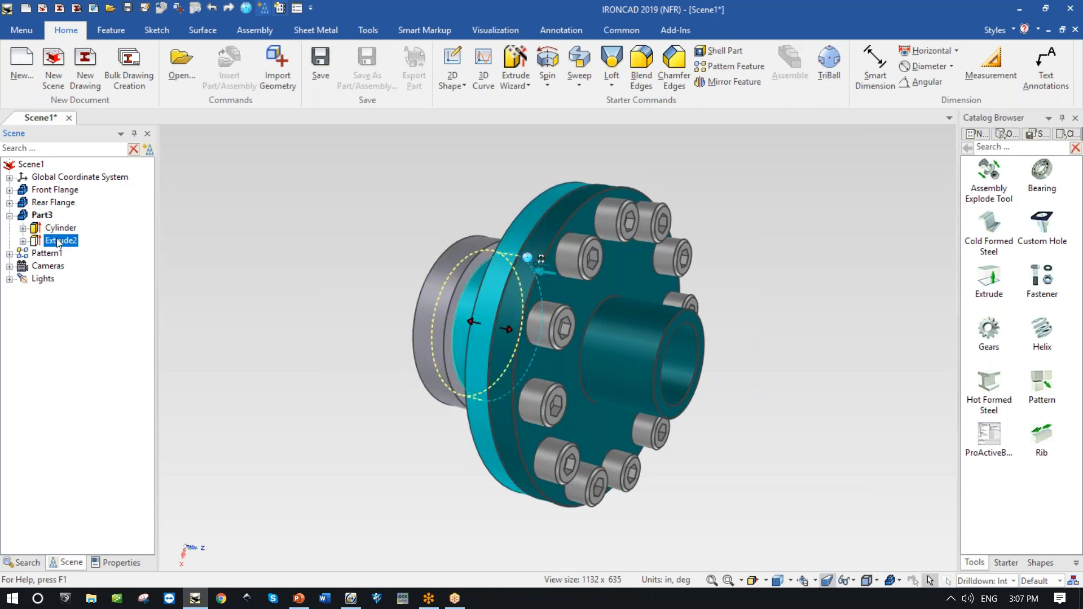
left_click(10, 215)
left_click(41, 215)
left_click(42, 215)
type("Cap")
key("Return")
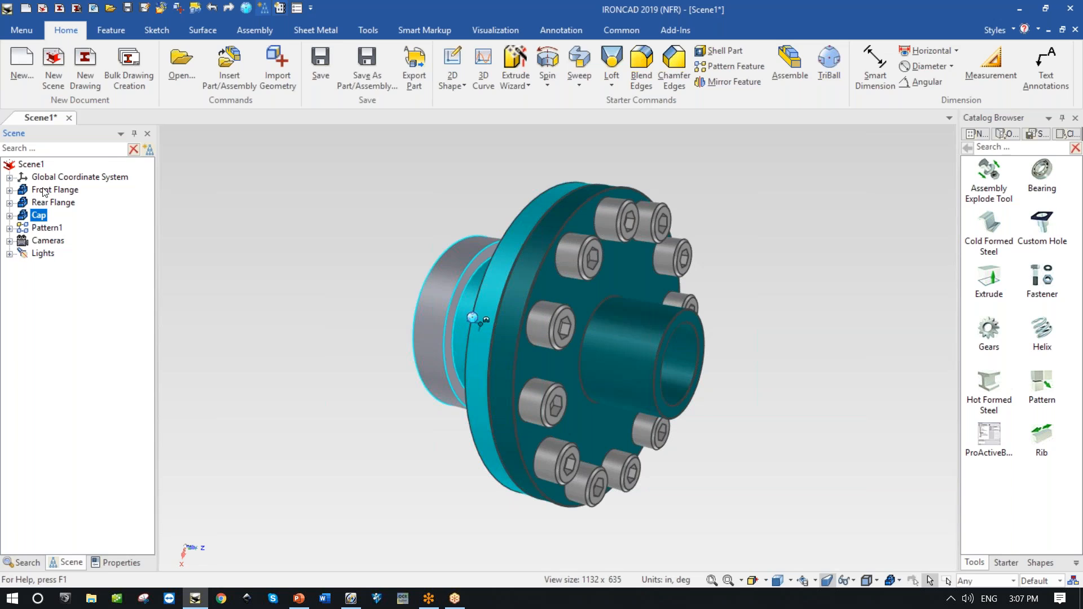
Combine the Front Flange, Rear Flange, Cap and screw pattern into one assembly.
left_click(303, 252)
scroll(363, 256, "down", 3)
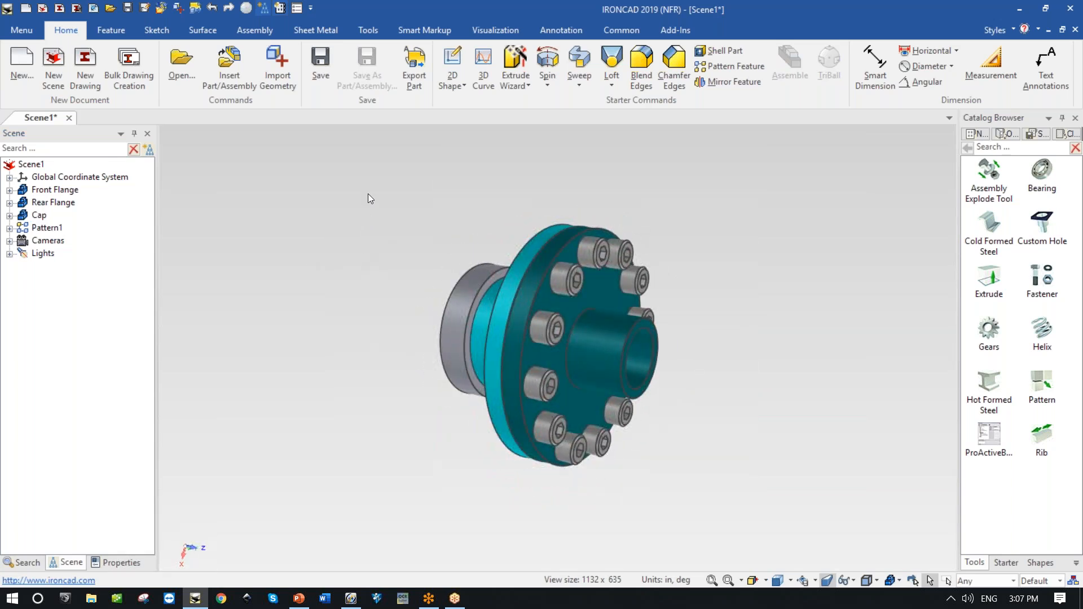
left_click_drag(362, 180, 801, 545)
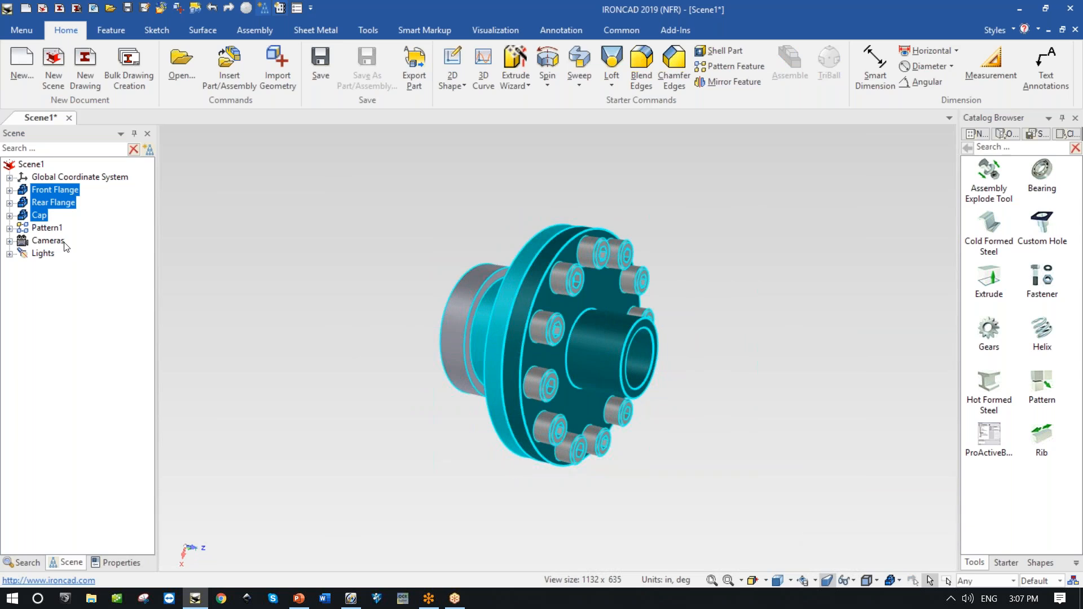
left_click(47, 227, "shift")
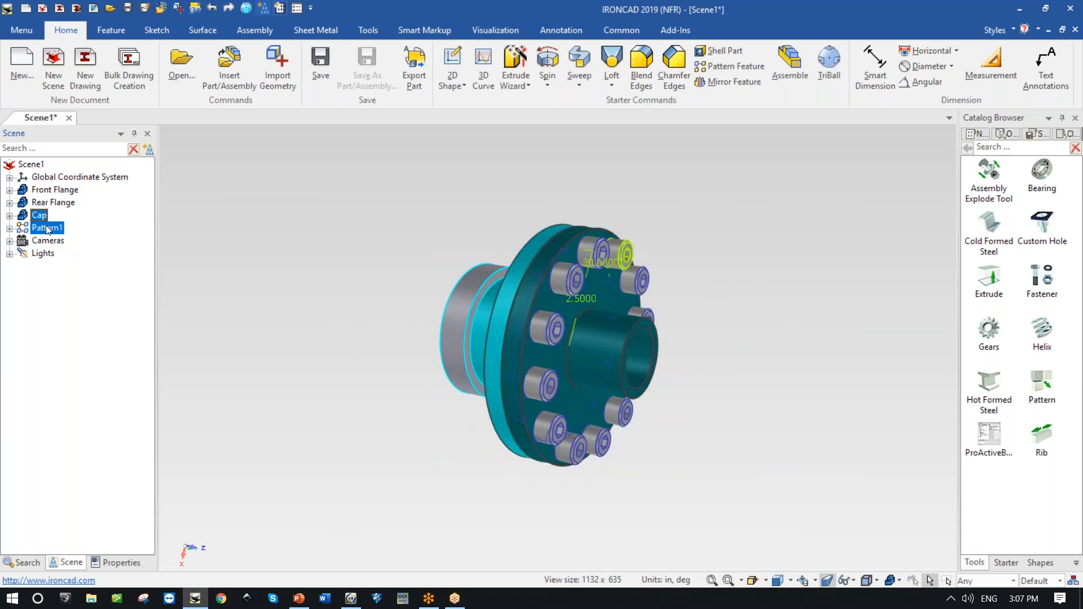
left_click(47, 191, "shift")
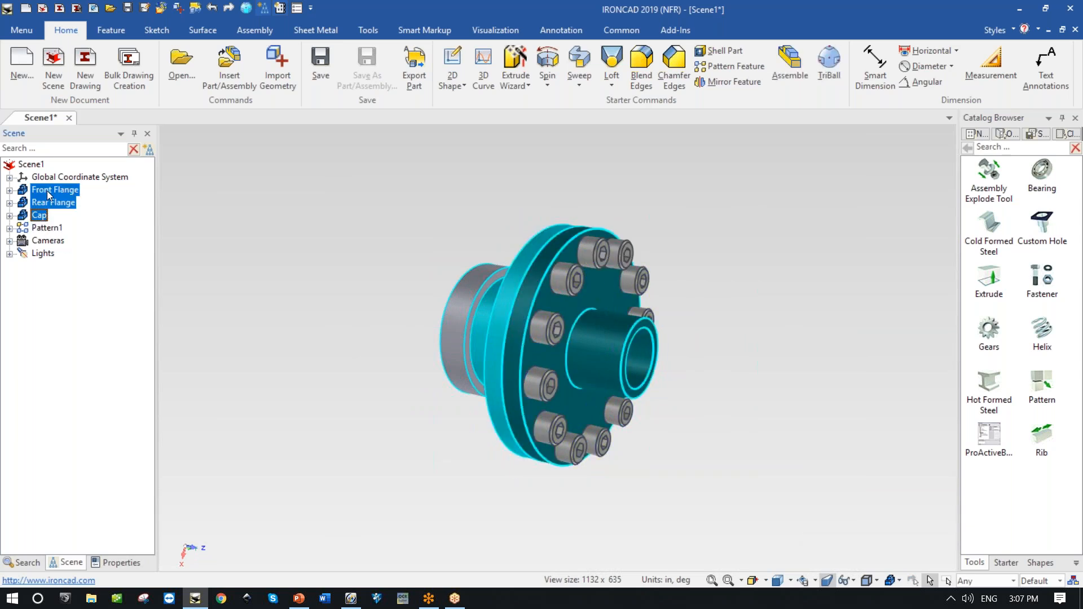
left_click(45, 229, "ctrl")
right_click(45, 229)
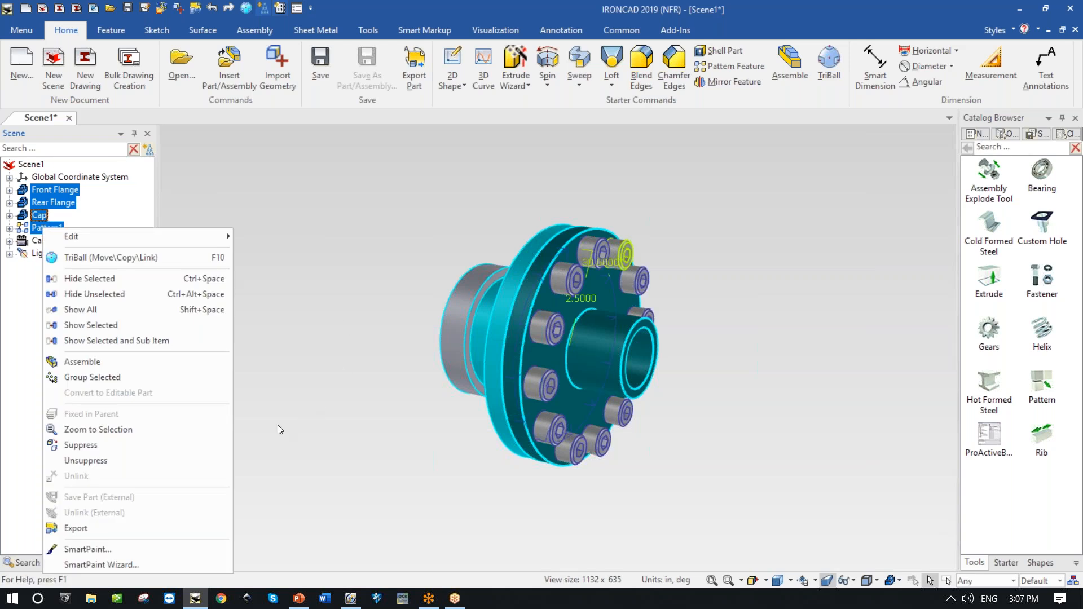
left_click(82, 361)
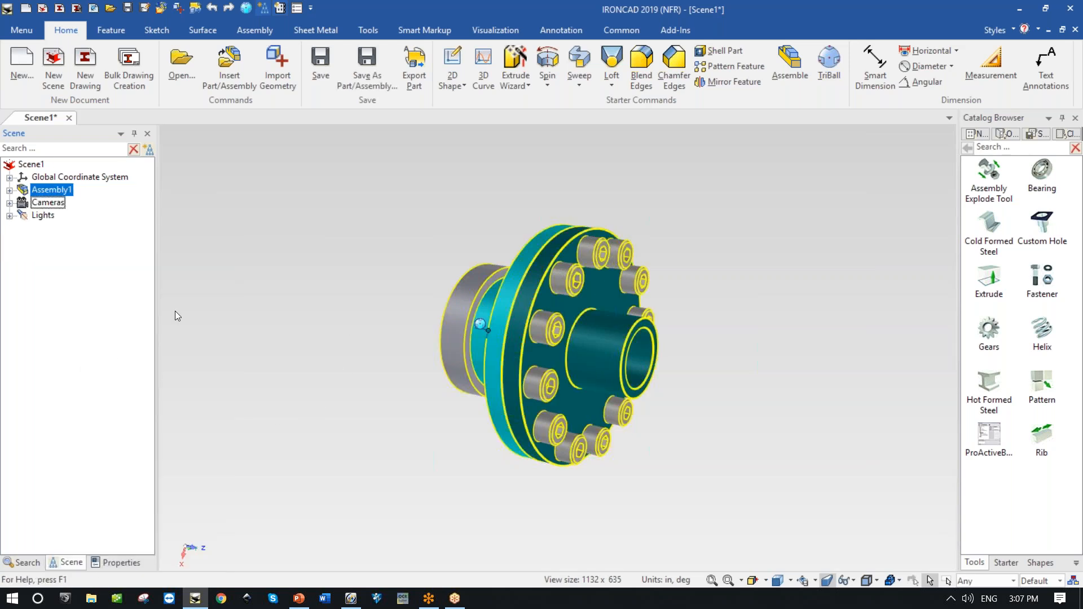
Rename the new assembly as Plate Assembly.
left_click(54, 191)
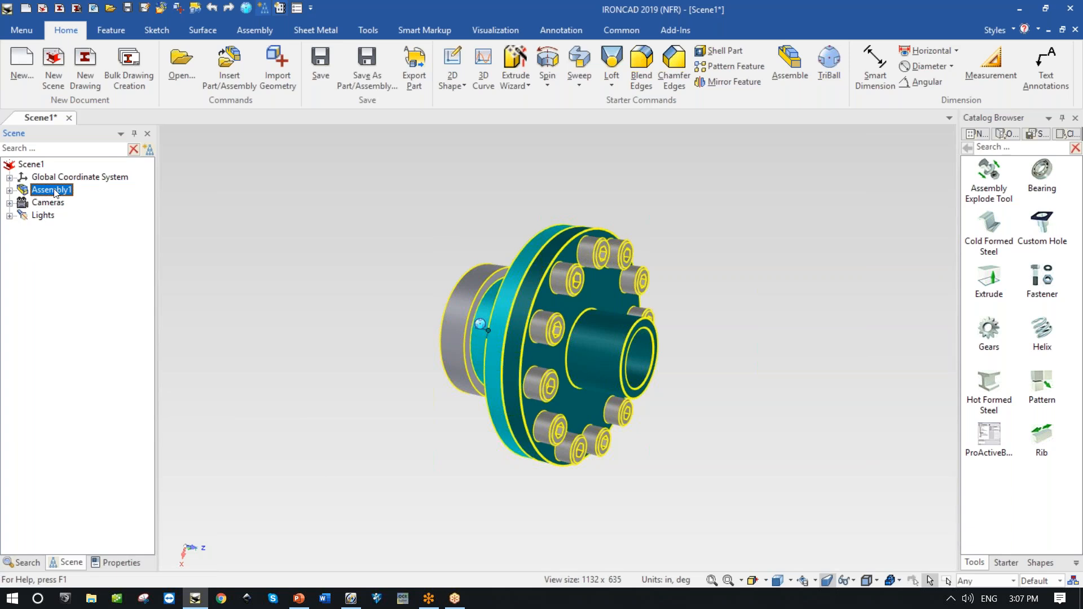
type("Plate Asse")
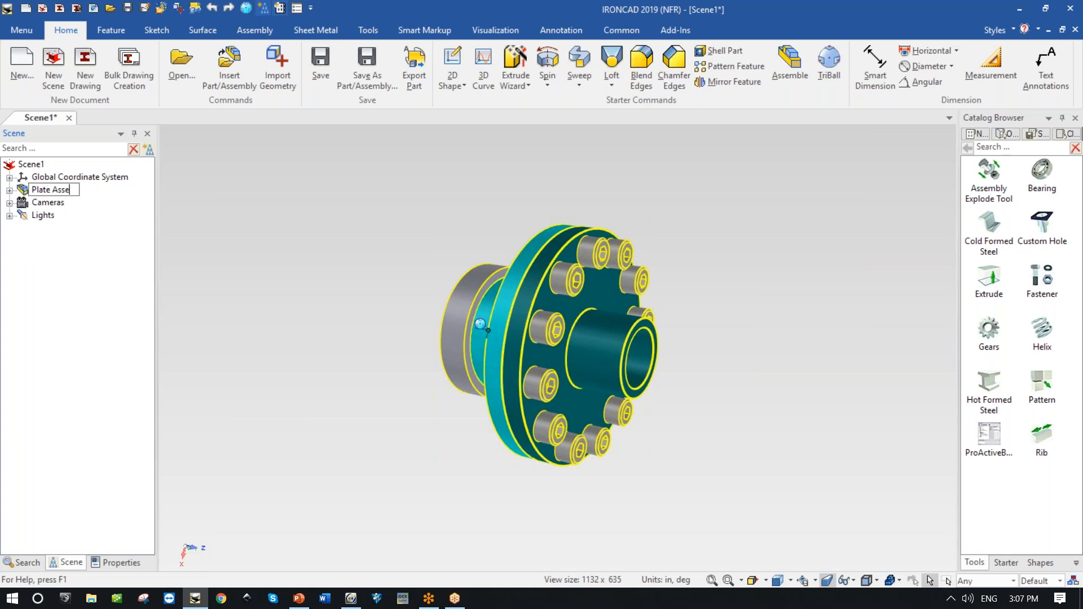
type("mbly")
key("Return")
left_click(791, 302)
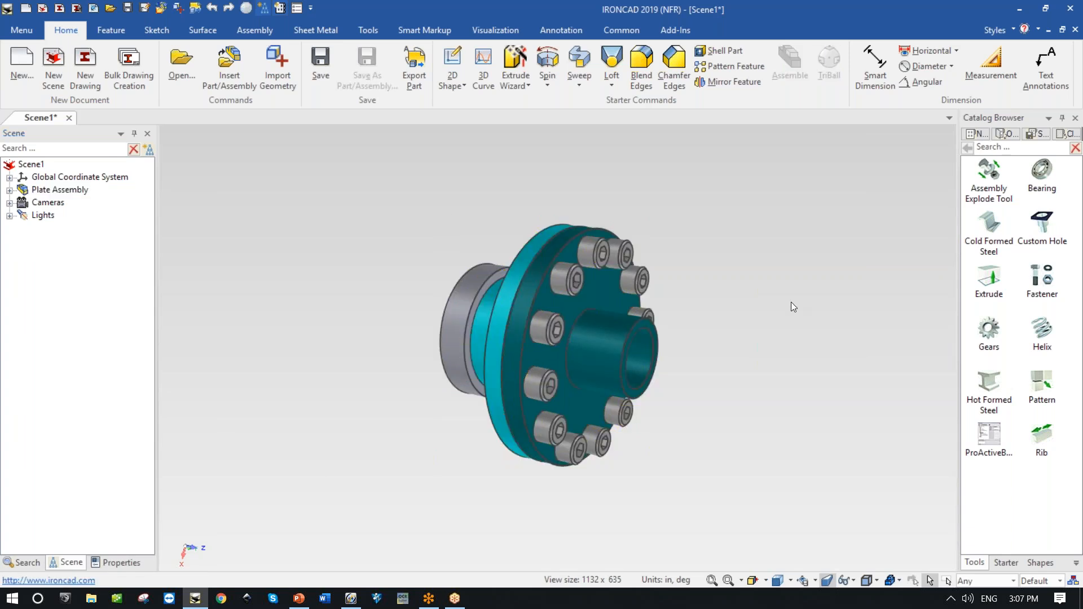
Save the scene as Plate Assembly.ics.
scroll(791, 303, "up", 3)
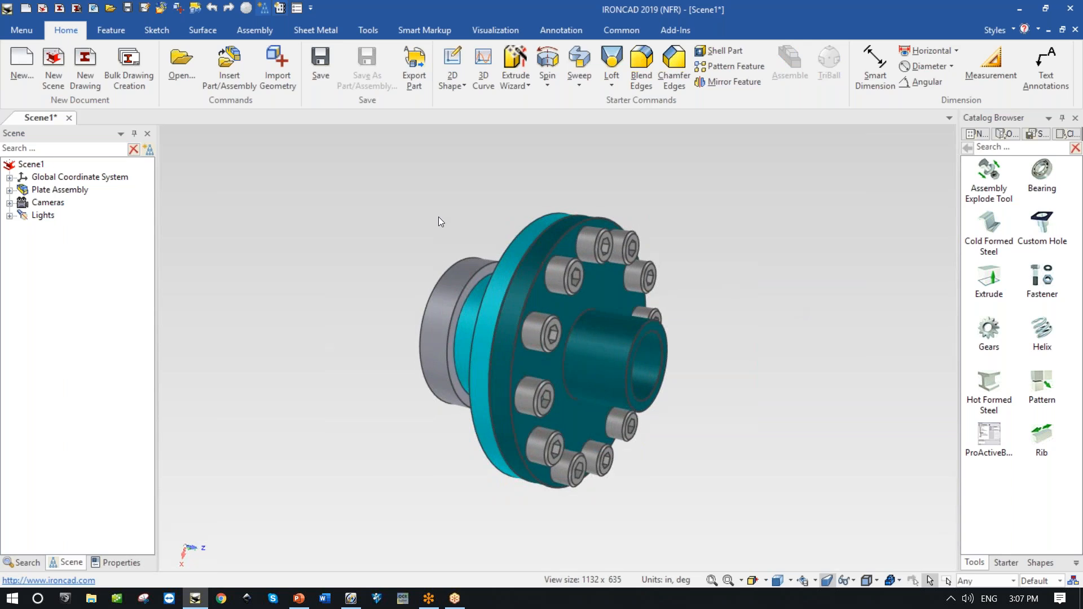
left_click(321, 66)
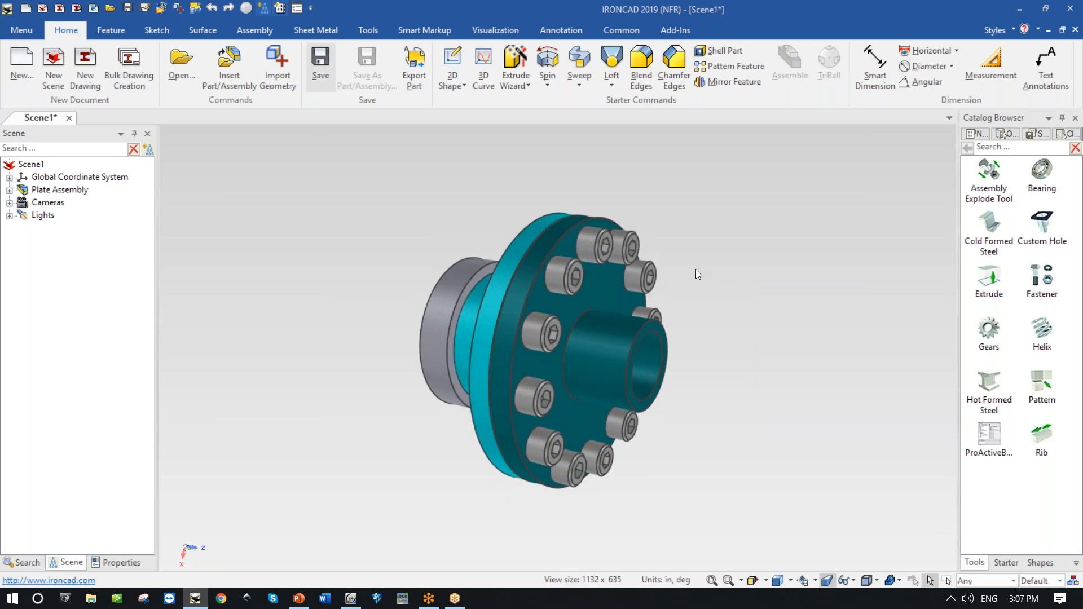
left_click(703, 433)
left_click(576, 302)
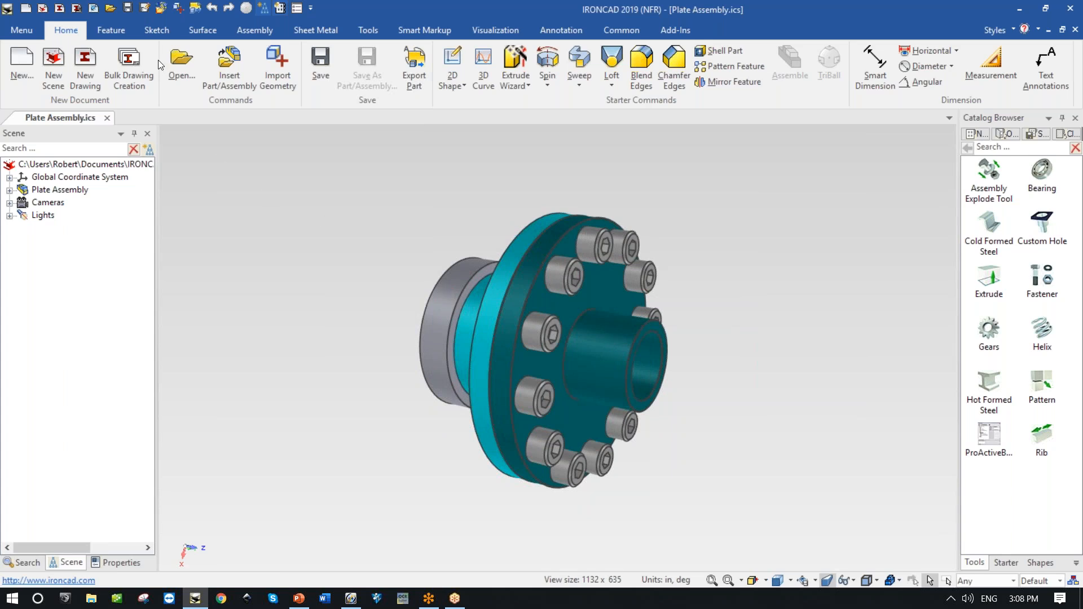
Bulk-create a drawing of the scene with added sheets for Plate Assembly, Cap, Rear Flange, Front Flange and the first socket screw.
left_click(136, 62)
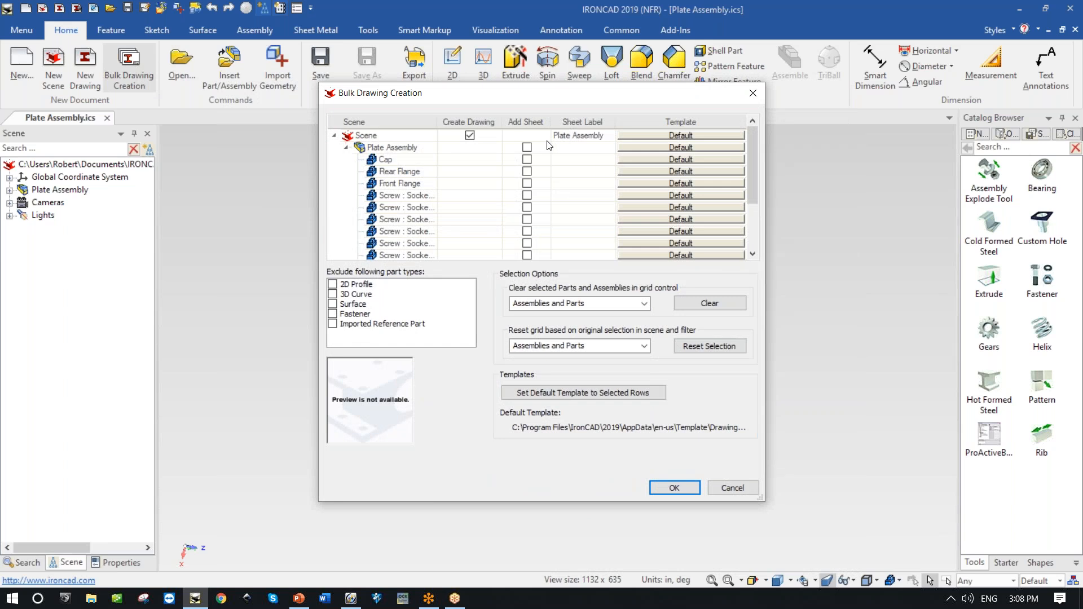
left_click(527, 148)
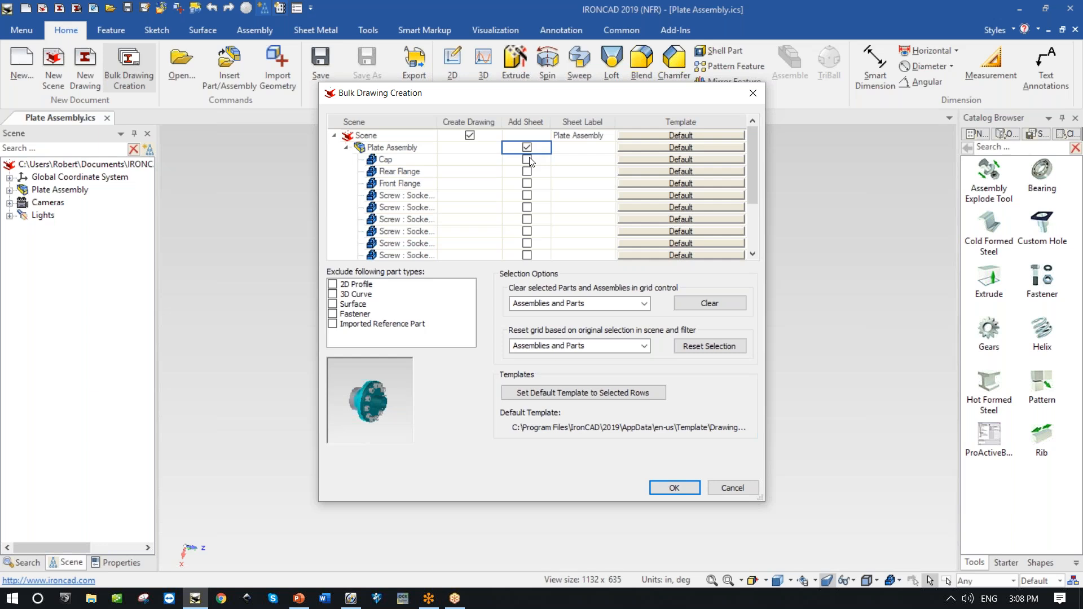
left_click(527, 160)
left_click(527, 171)
left_click(529, 188)
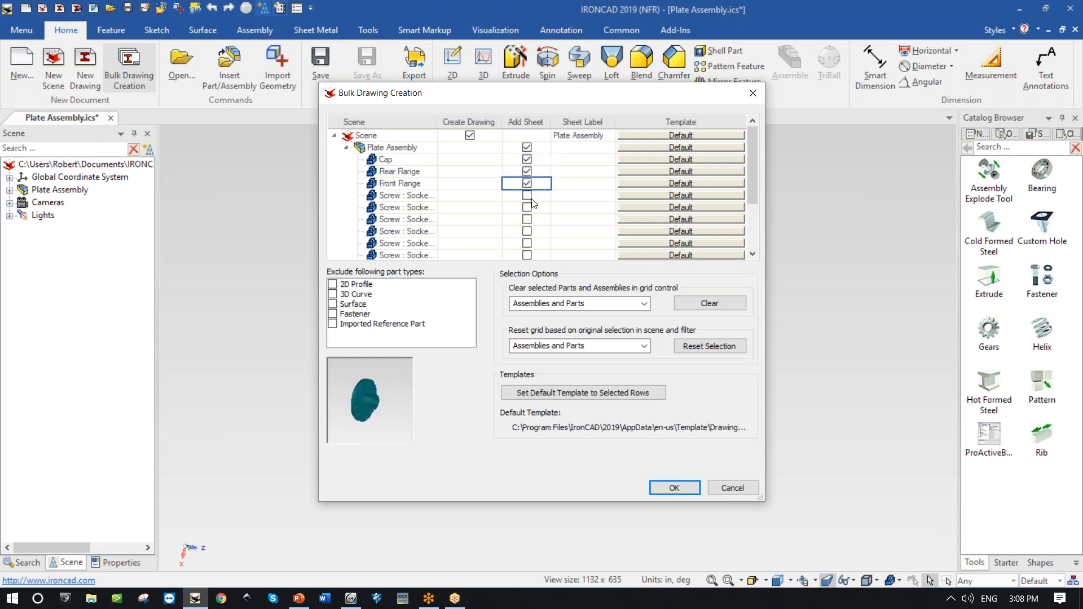
left_click(526, 196)
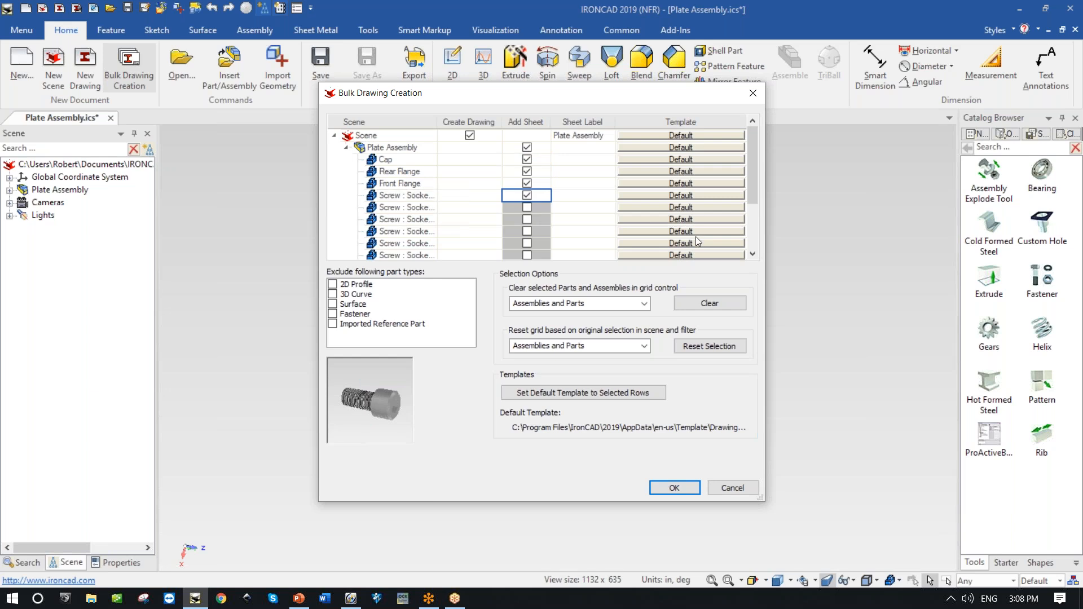
left_click(675, 487)
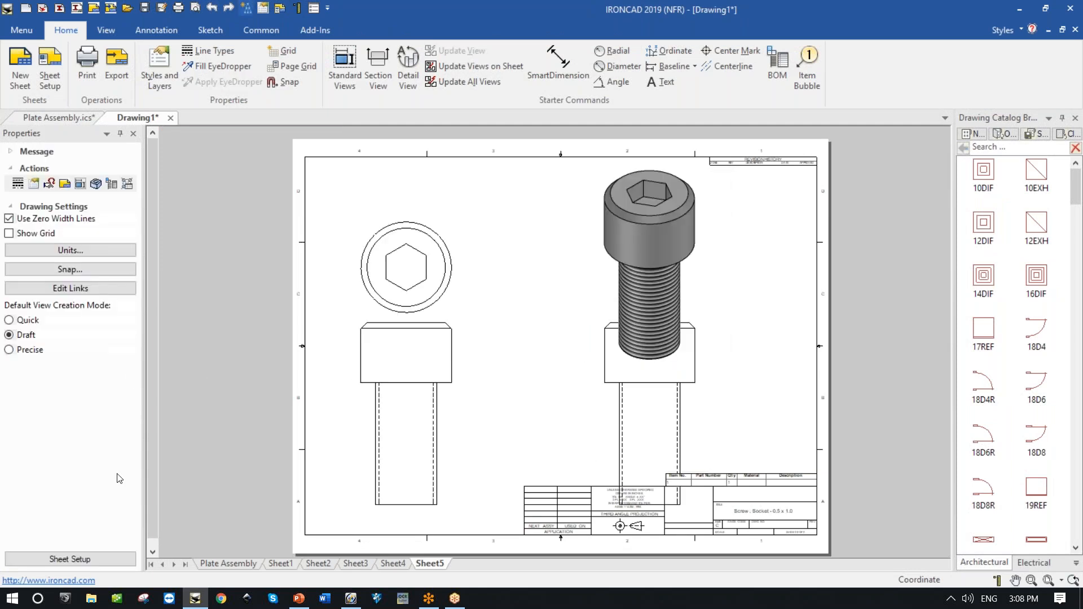
Review the views on the Plate Assembly sheet and on Sheet2, Sheet1 and Sheet3.
left_click(231, 563)
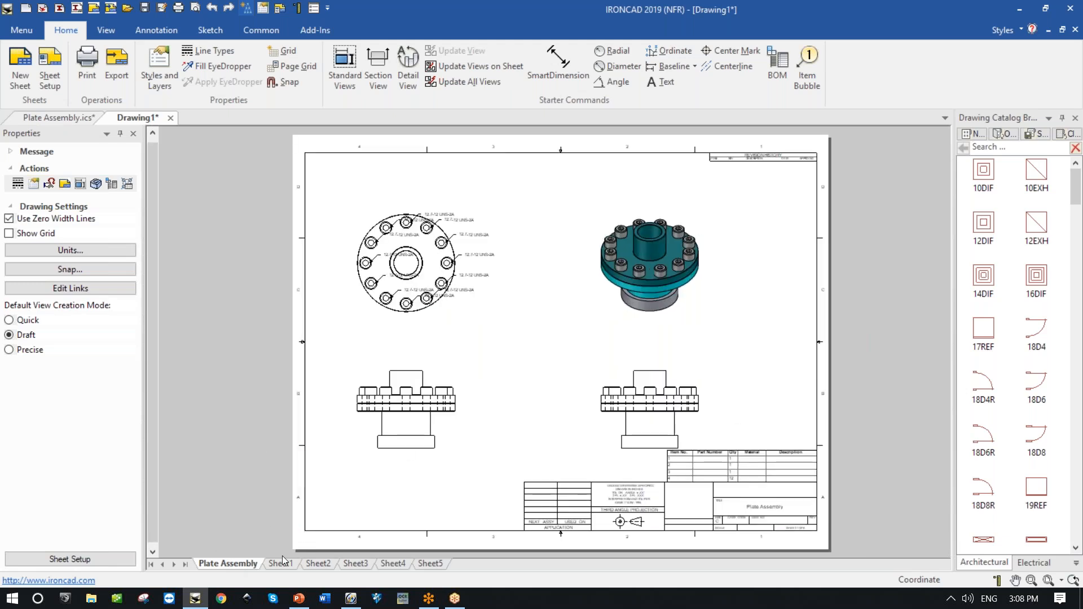
left_click(314, 564)
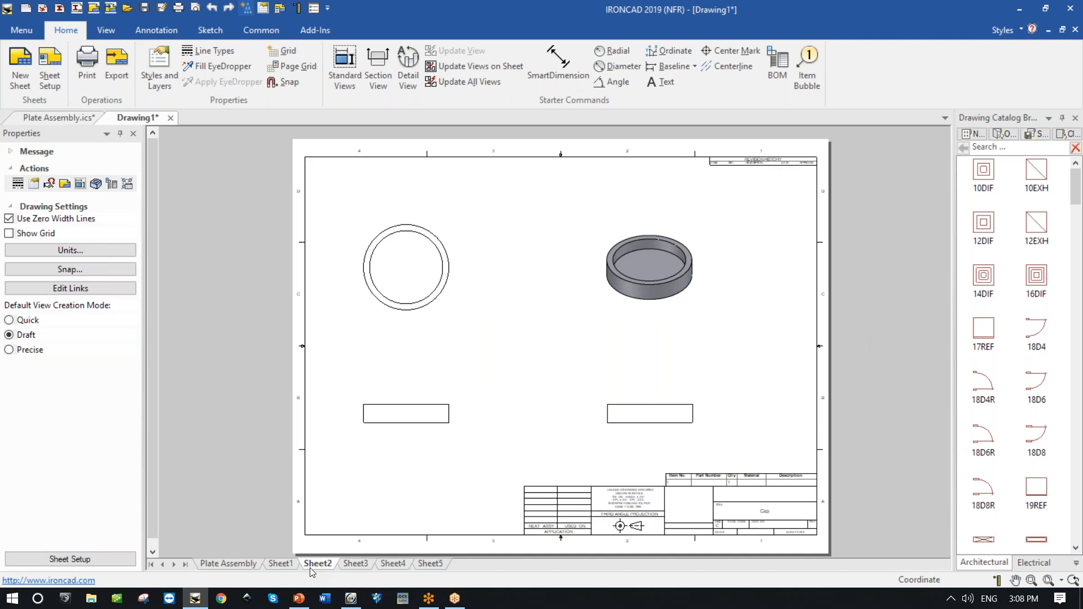
left_click(283, 564)
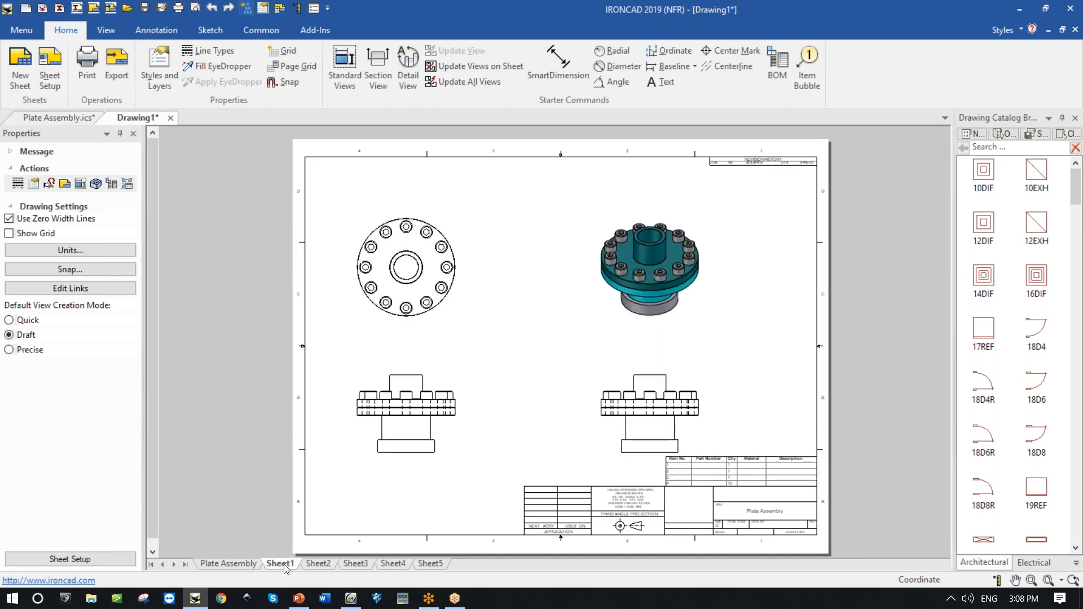
left_click(353, 564)
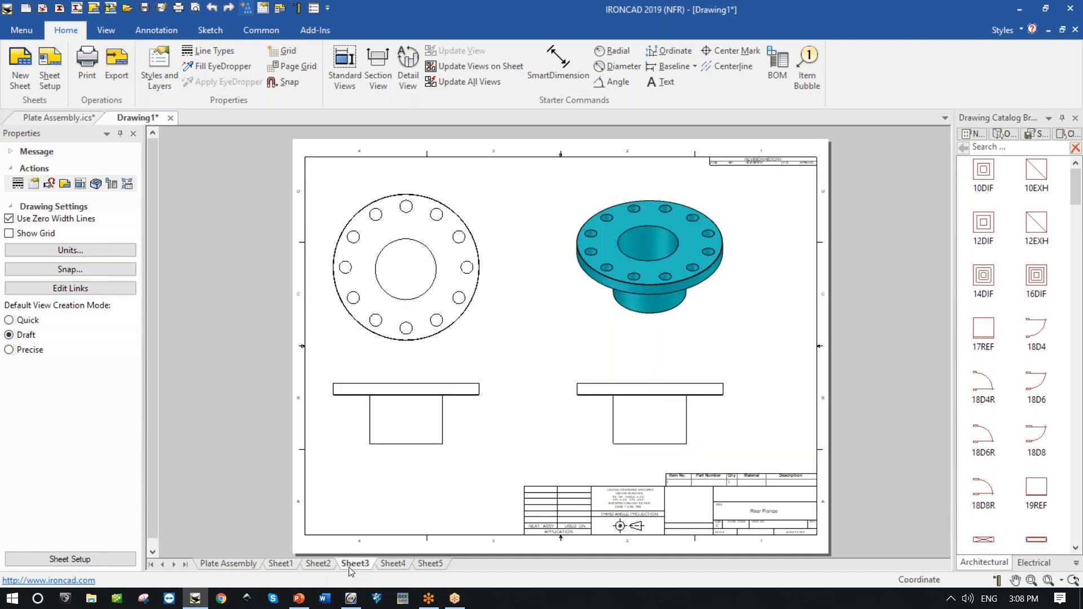
On Sheet5, move the socket screw's right view beside its front view and shift the front and top views higher.
left_click(384, 564)
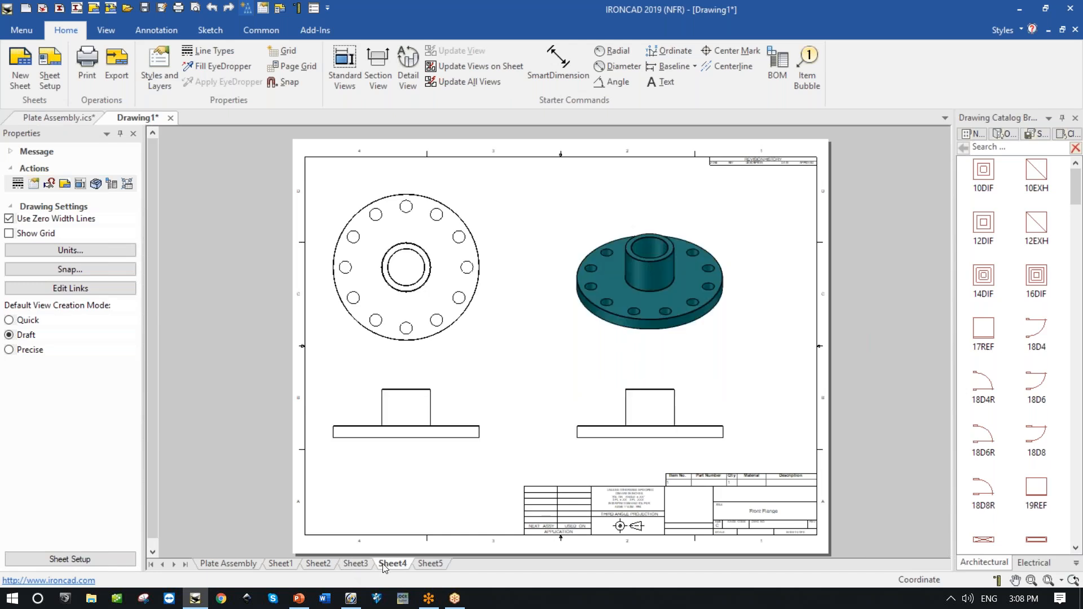
left_click(429, 564)
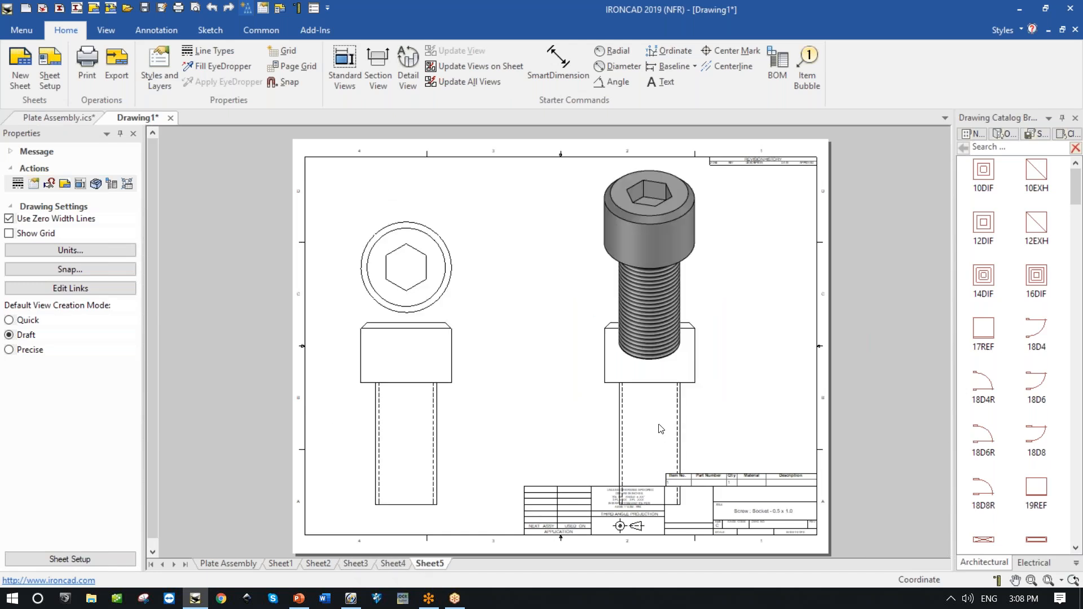
left_click_drag(656, 425, 551, 412)
left_click_drag(416, 408, 416, 347)
left_click(426, 250)
left_click_drag(416, 233, 411, 183)
left_click(788, 293)
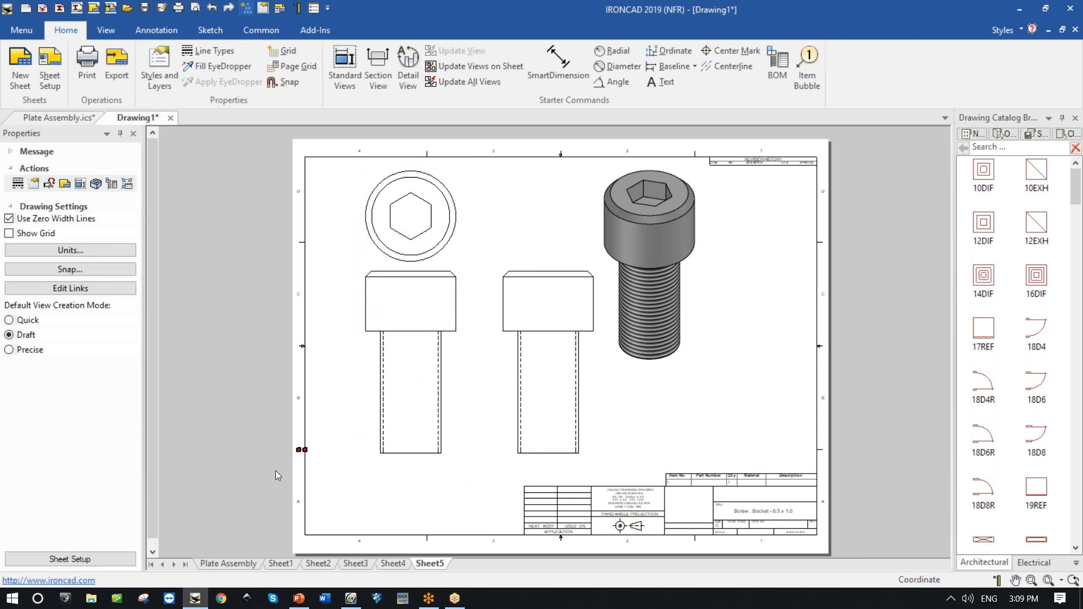
On the Plate Assembly sheet, move the right view closer to the front view, clear of the bill of materials.
left_click(244, 567)
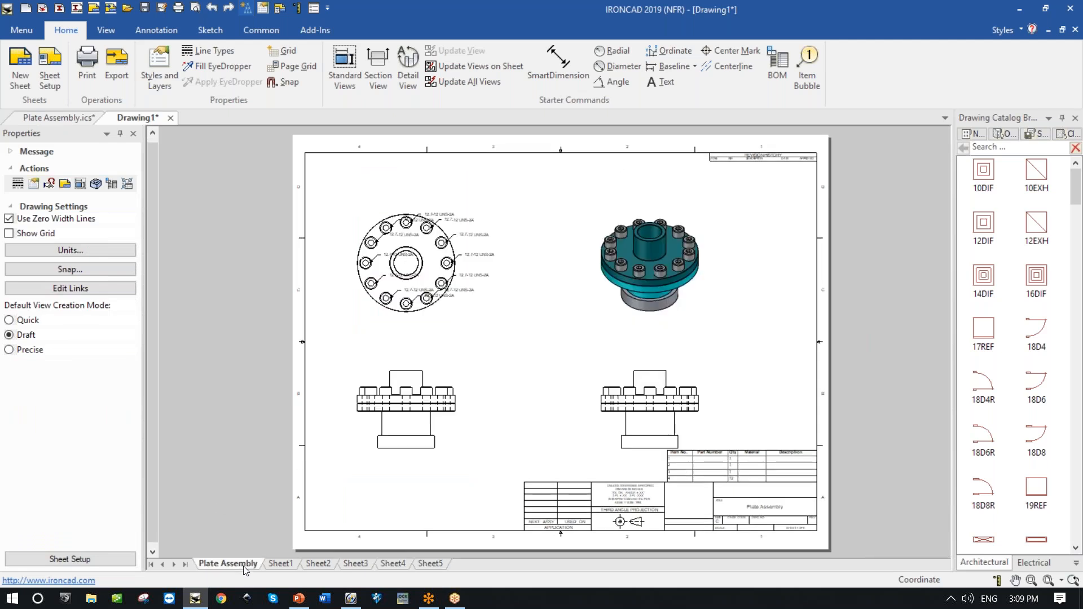
left_click(648, 416)
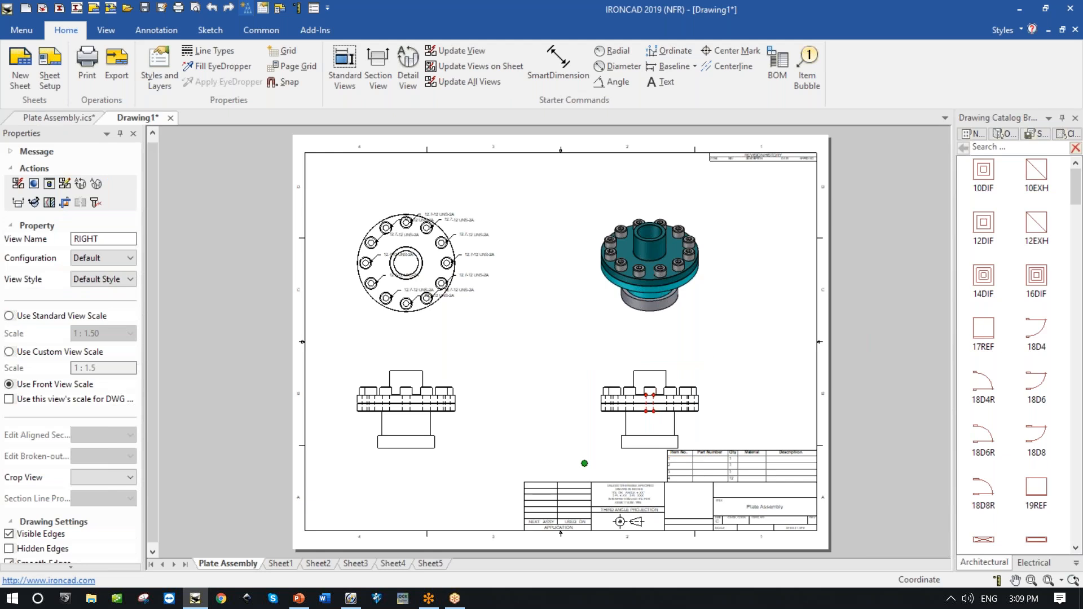
left_click(654, 425)
left_click_drag(654, 421, 570, 427)
Open the bill of materials for editing and insert a PartName column before Part Number.
double_click(722, 466)
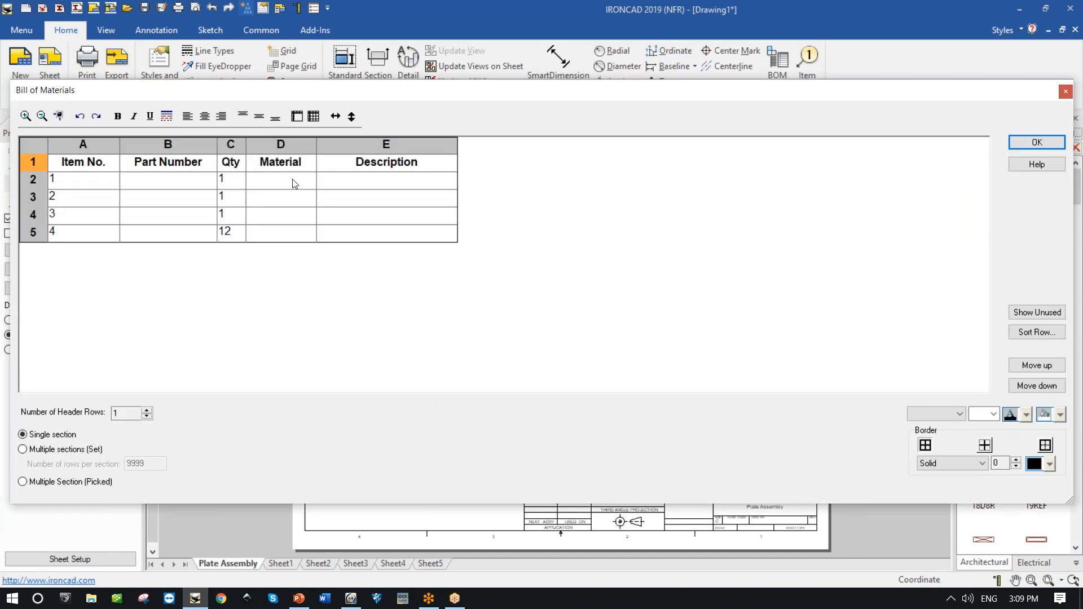
left_click(171, 149)
right_click(173, 145)
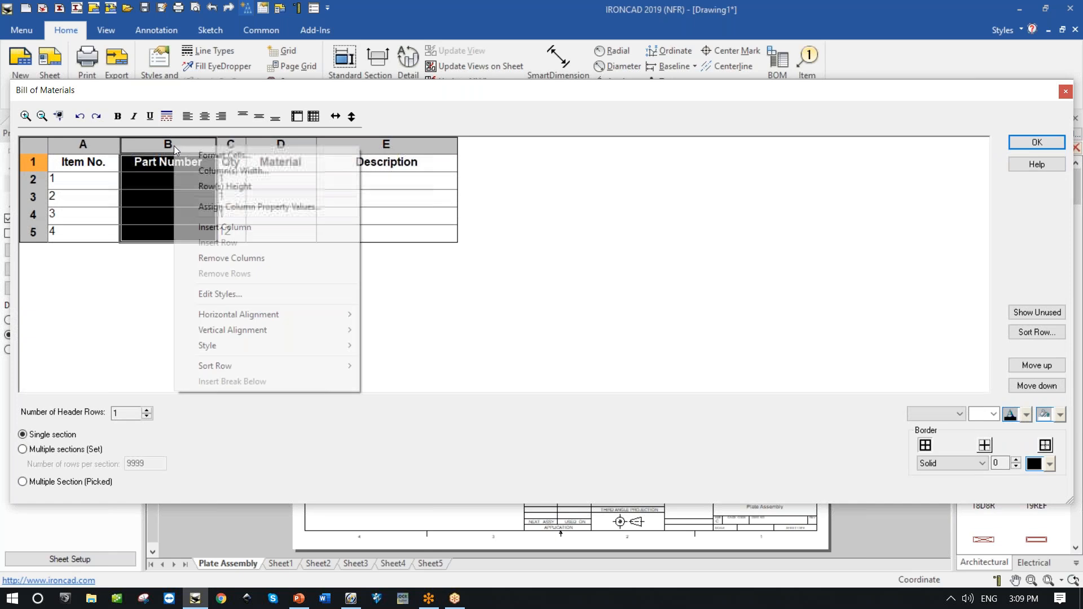
left_click(260, 226)
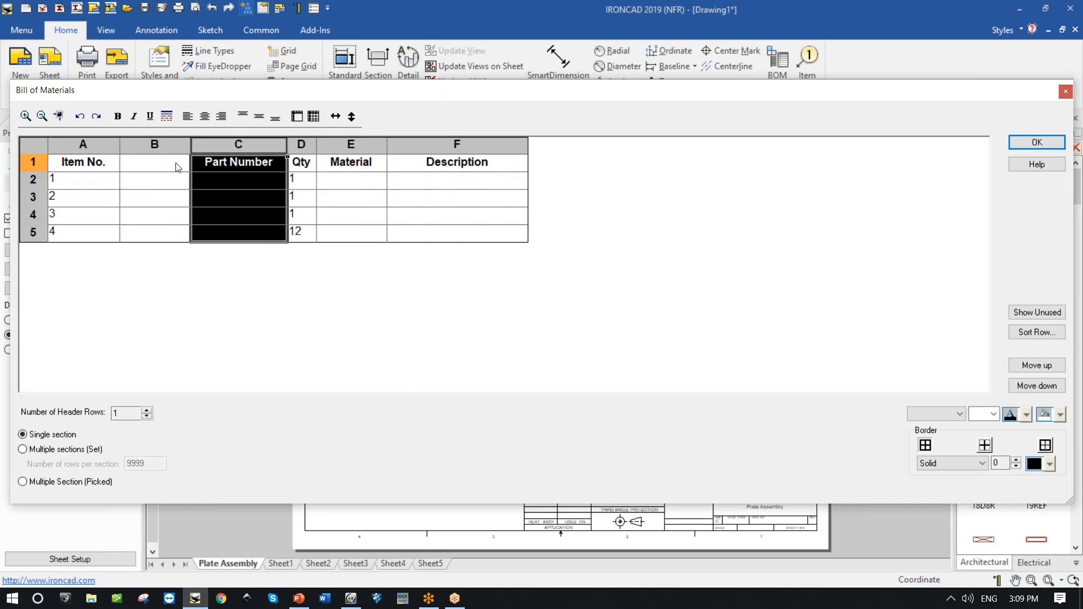
double_click(177, 165)
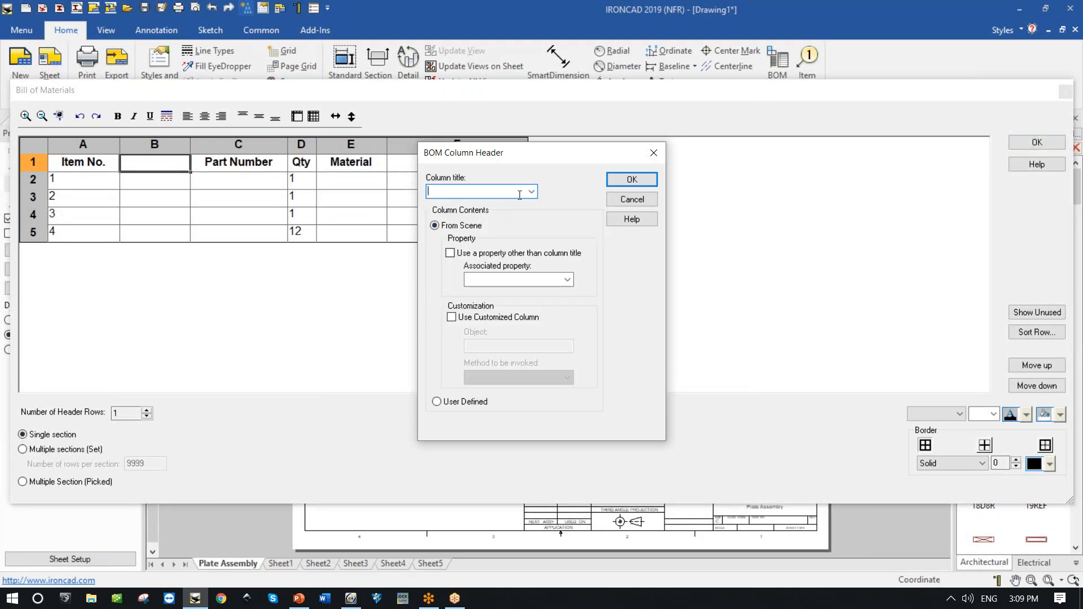
left_click(532, 192)
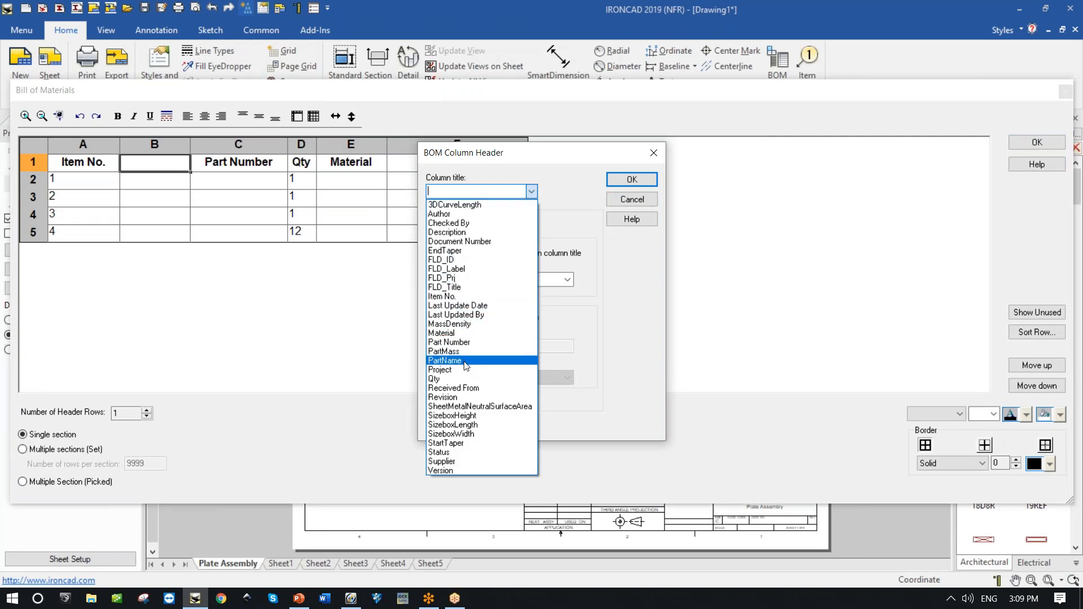
left_click(465, 361)
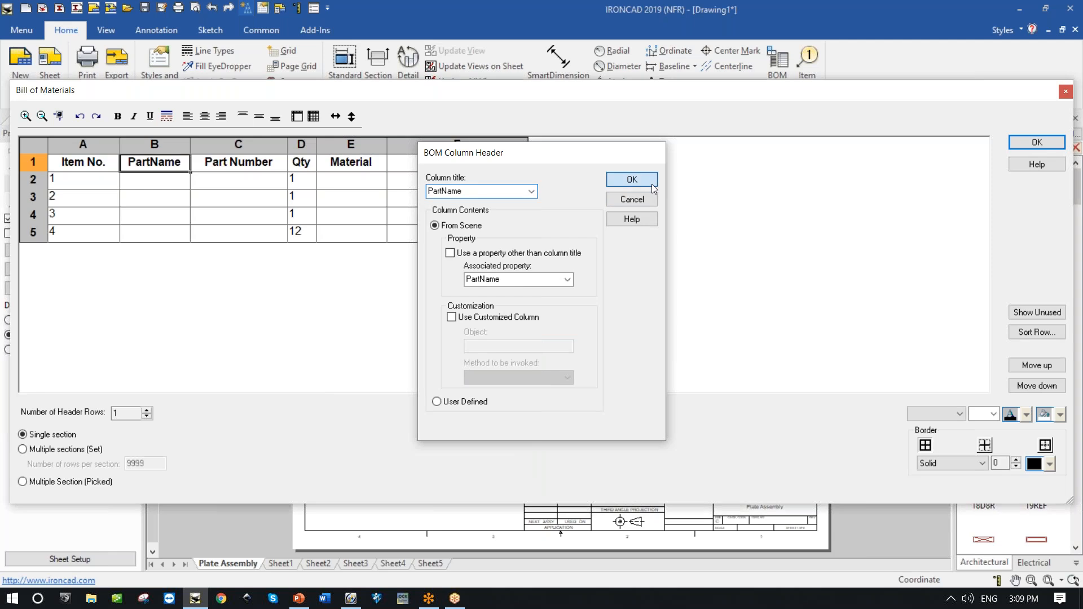
left_click(649, 181)
Fill the PartName cells of items 1 to 3 with Cap, Rear Flange and Front Flange.
left_click(172, 187)
type("Cap")
left_click(173, 198)
type("Rear Flange")
left_click(177, 221)
type("Front Flange")
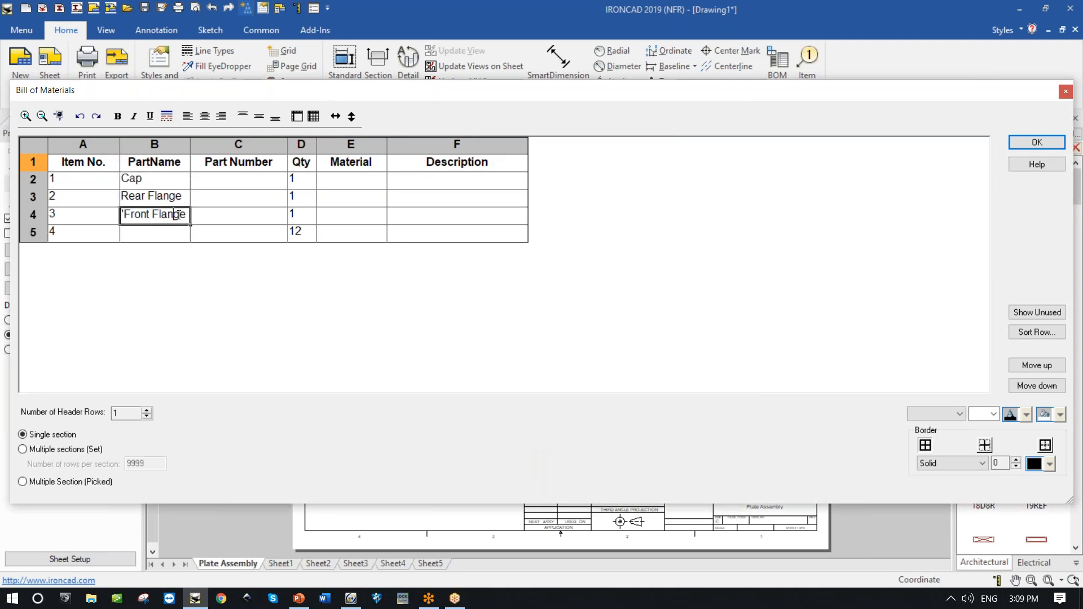
Remove the Part Number column from the bill of materials.
left_click(268, 148)
right_click(268, 148)
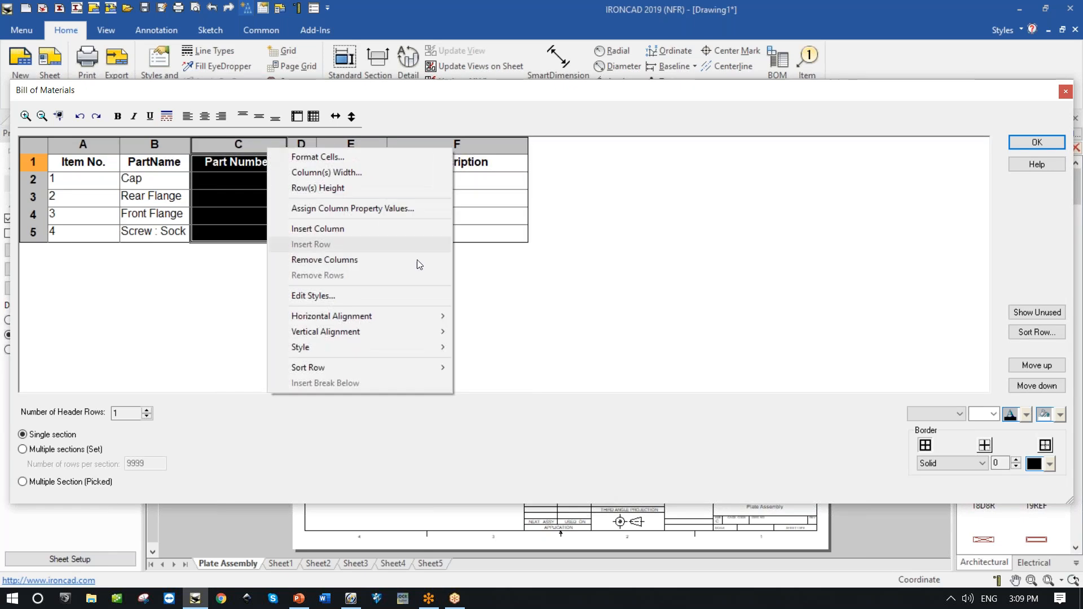
left_click(334, 260)
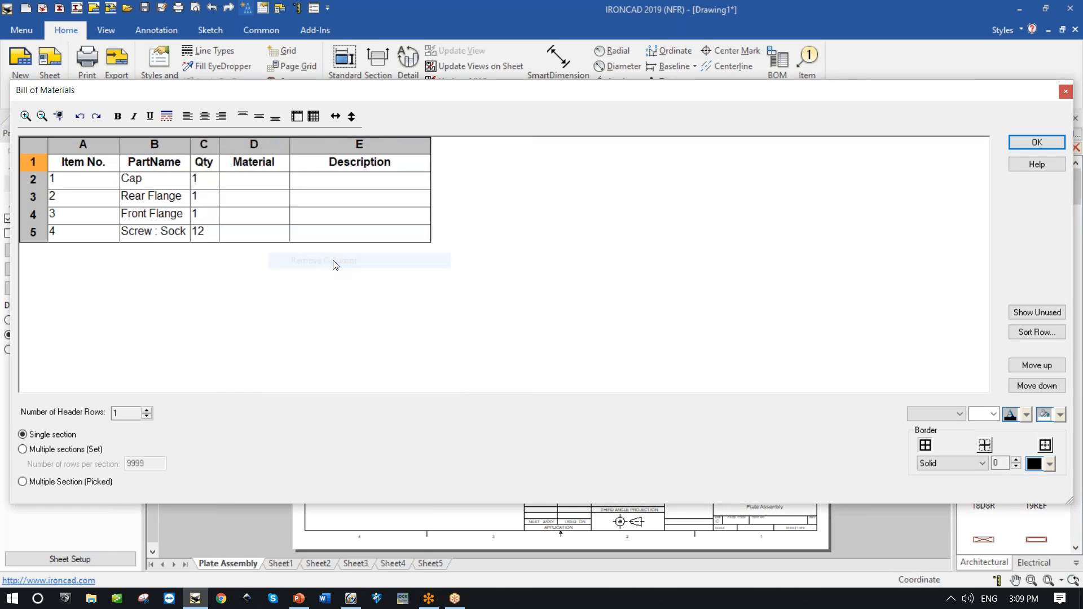
Insert a column titled PartMass before the Material column in the bill of materials.
left_click(254, 144)
right_click(254, 144)
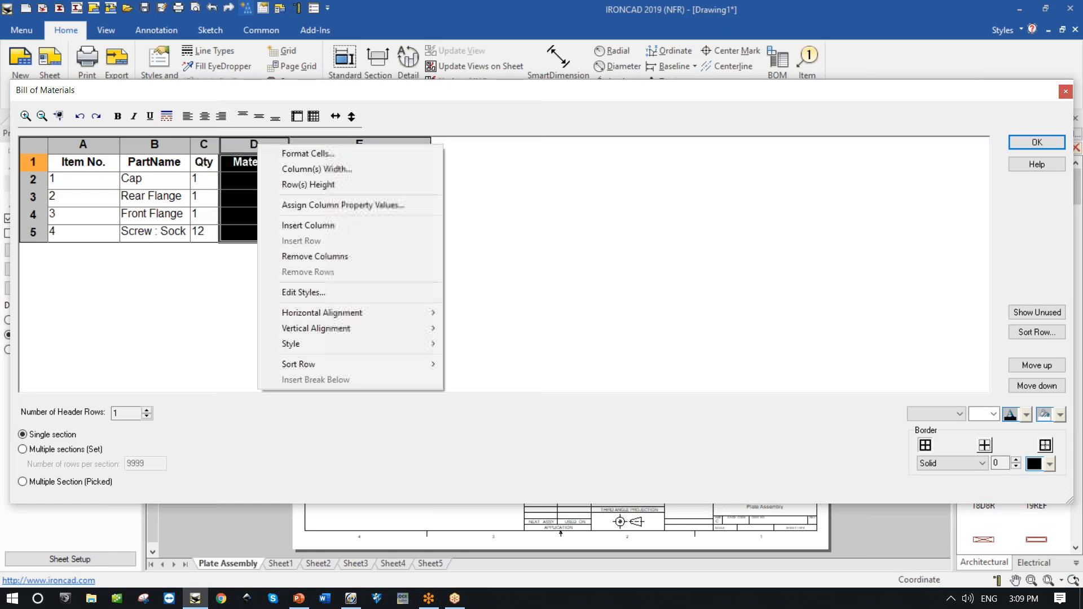
left_click(320, 224)
left_click(250, 162)
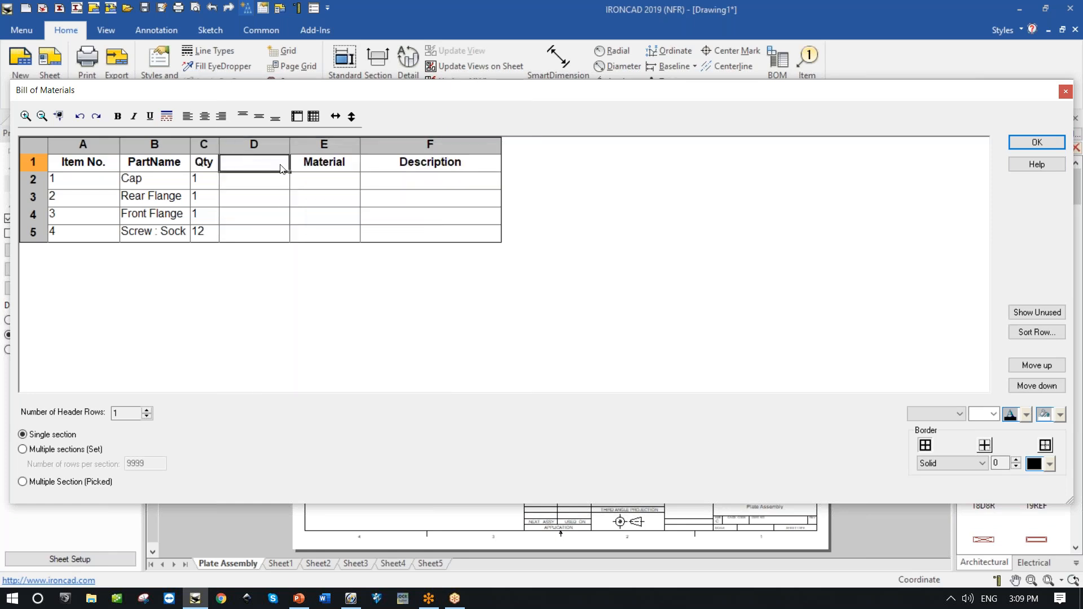
double_click(279, 165)
left_click(534, 193)
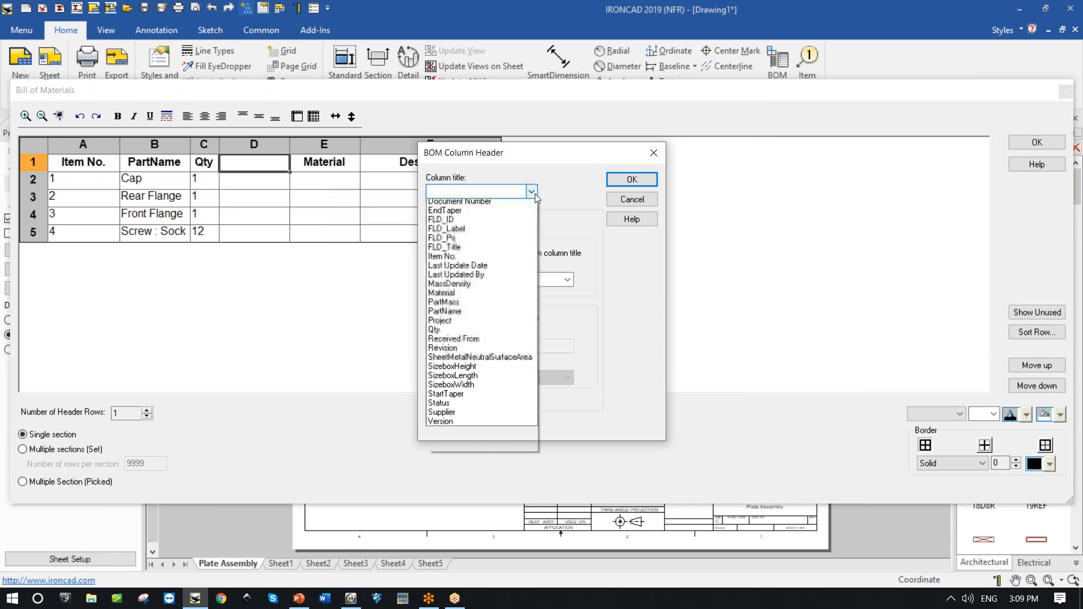
left_click(485, 342)
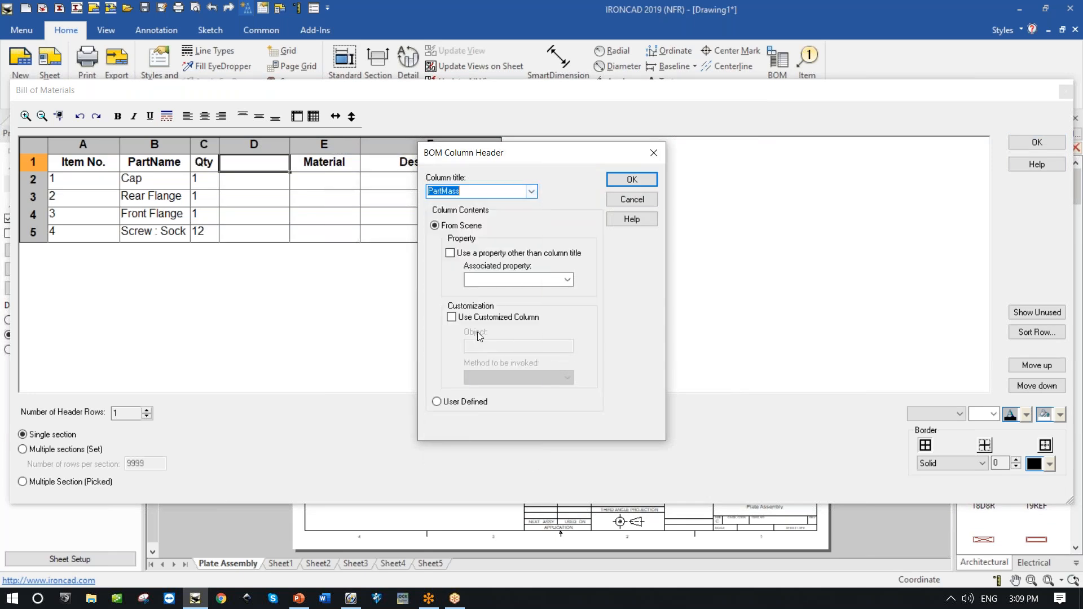
left_click(631, 180)
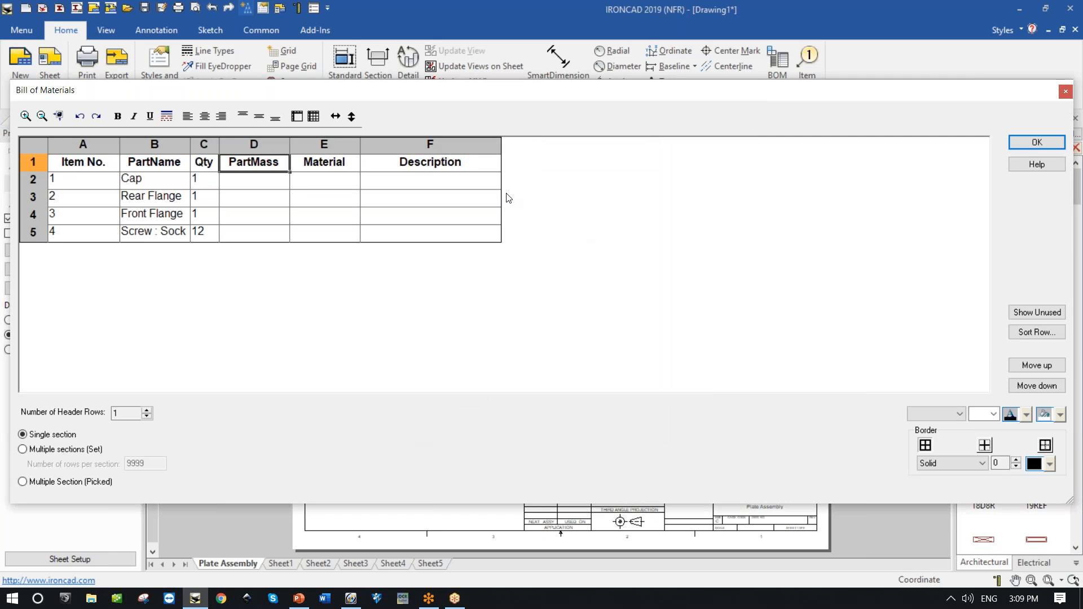
Remove the Description column and accept the changes to the bill of materials.
left_click(408, 142)
right_click(405, 151)
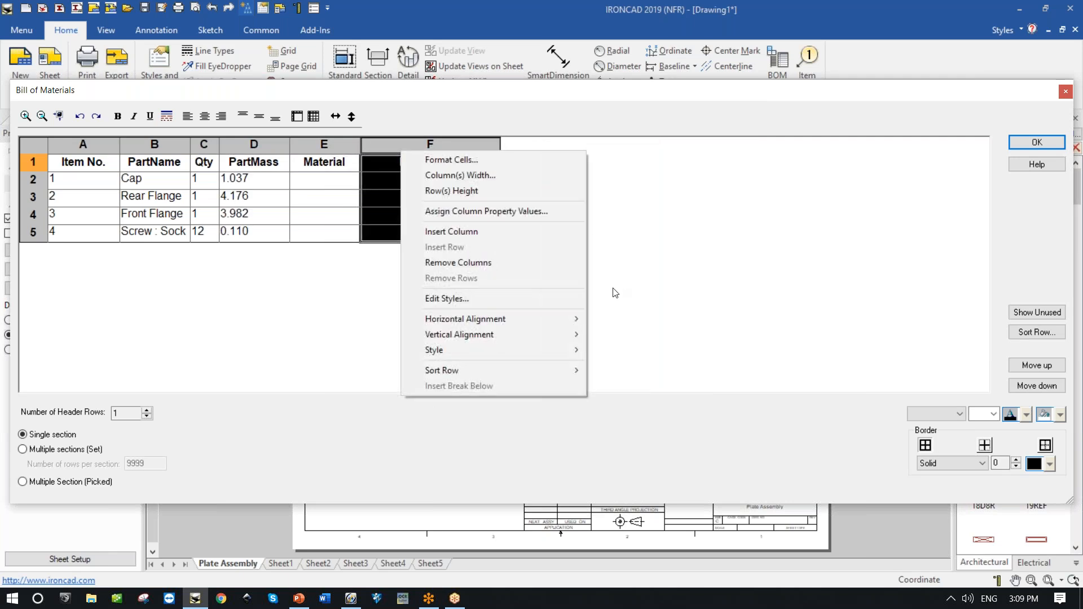
left_click(504, 263)
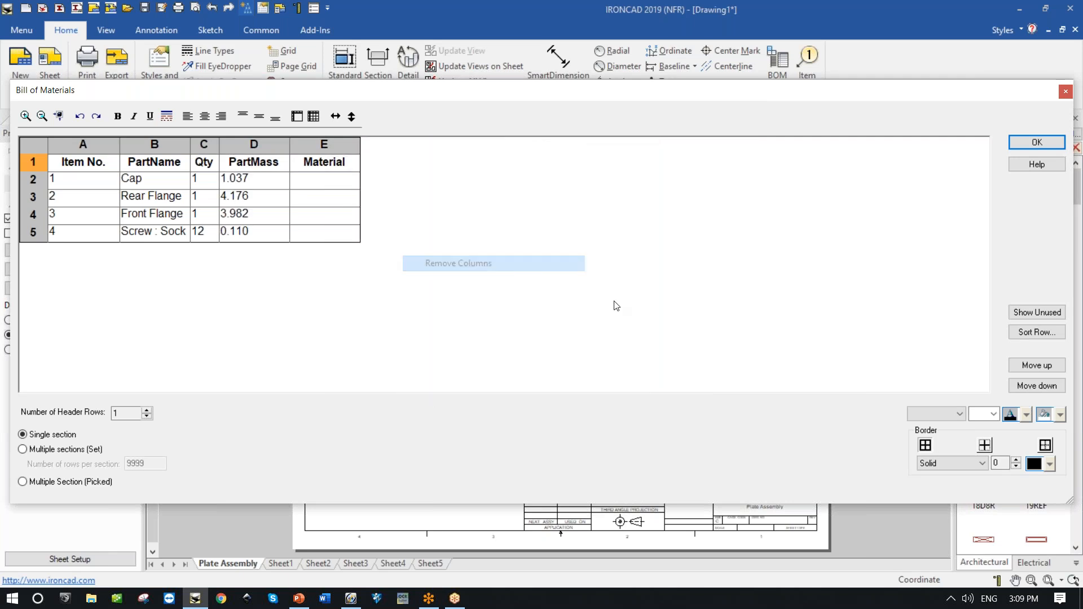
left_click(1021, 144)
Open the linked Plate Assembly scene from the shaded pictorial view on the sheet.
left_click(764, 411)
left_click(672, 282)
right_click(665, 282)
left_click(686, 102)
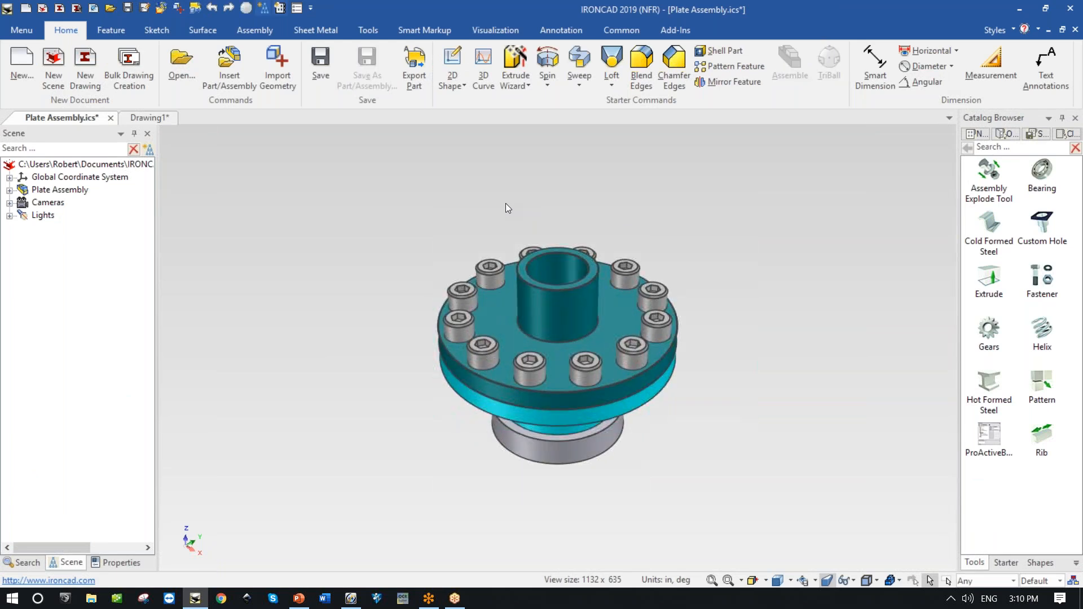
Search the Materials catalog for steel and apply AISI Carbon Steel 1018 Cold to the front flange.
middle_click_drag(513, 198, 891, 440)
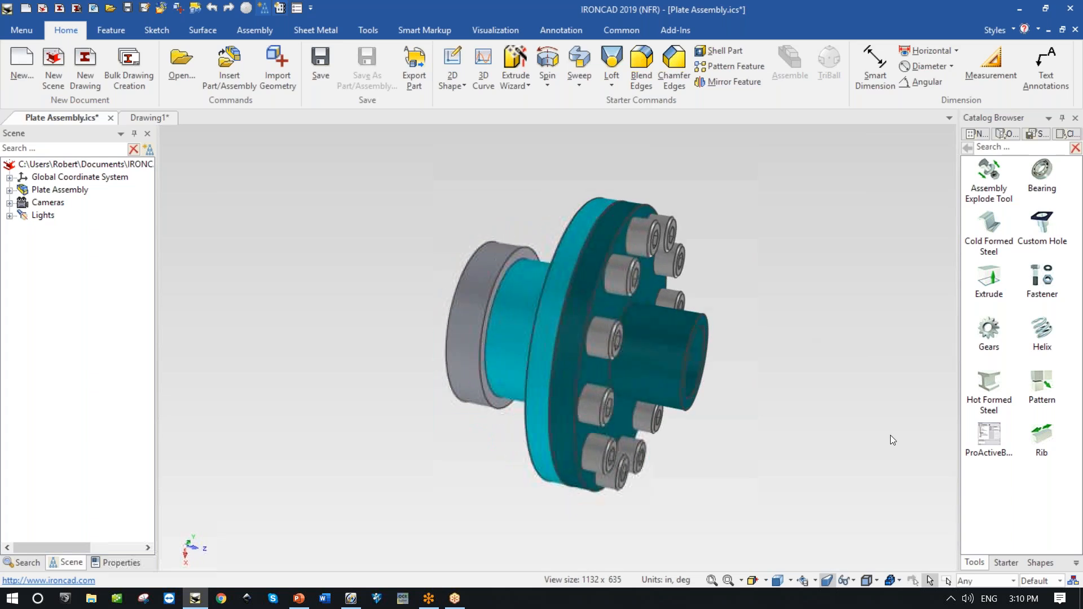
left_click(1075, 563)
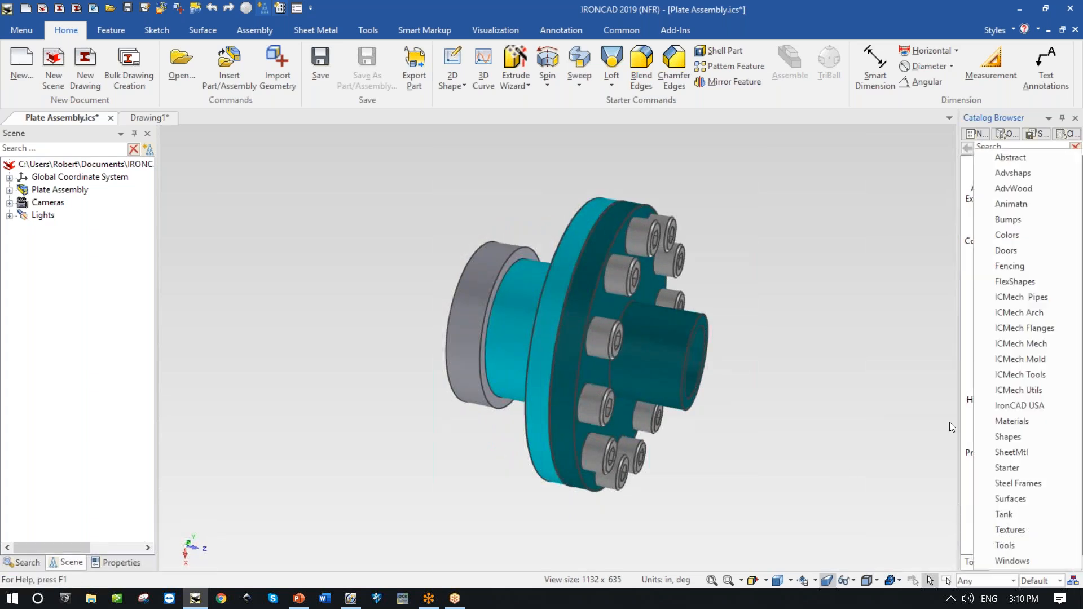
left_click(1003, 418)
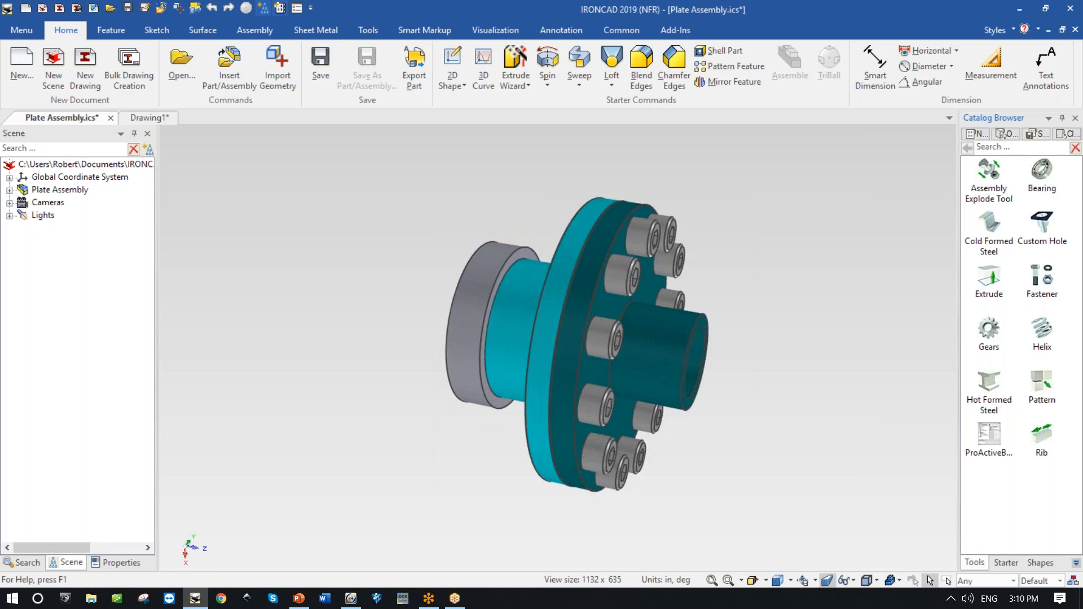
left_click(999, 147)
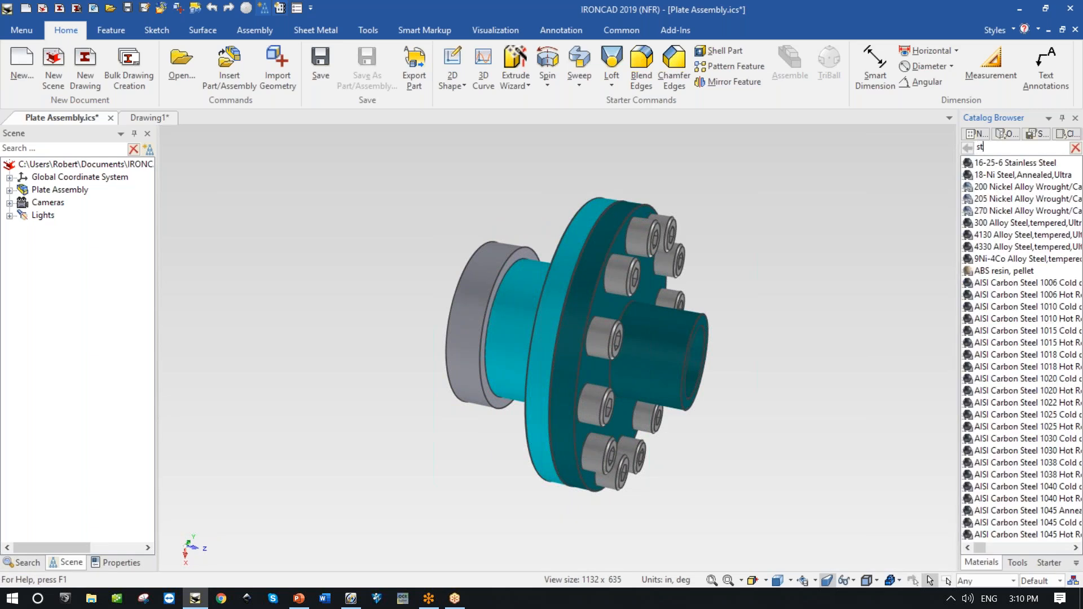
type("steel")
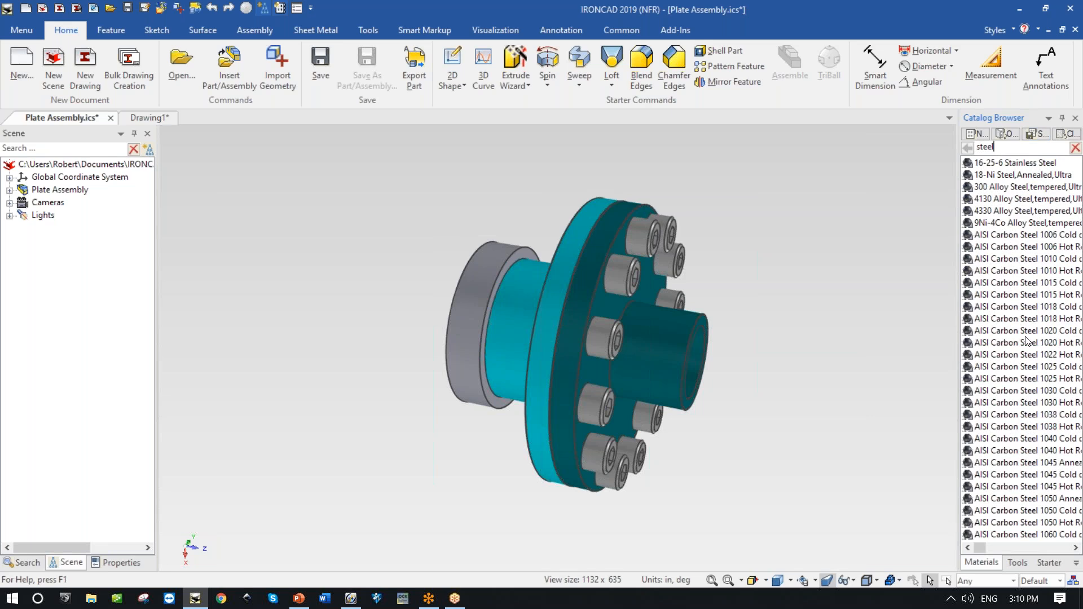
left_click(1033, 309)
left_click_drag(1033, 310, 675, 333)
Search the Materials catalog for bronze materials and apply Manganese Bronze to the rear flange.
middle_click_drag(869, 328, 869, 326)
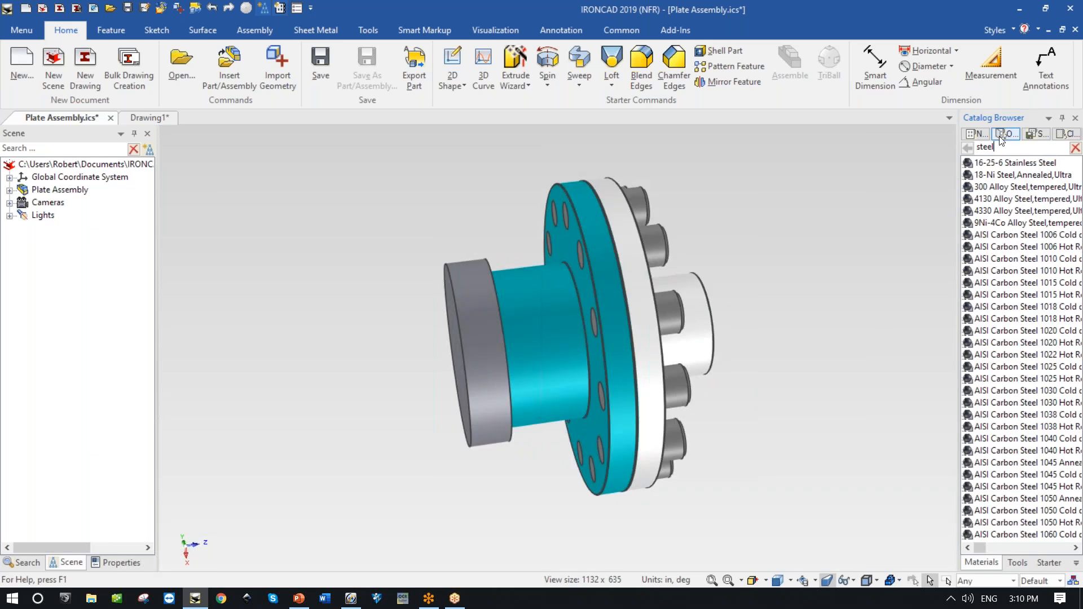
left_click_drag(1006, 145, 942, 148)
type("bron")
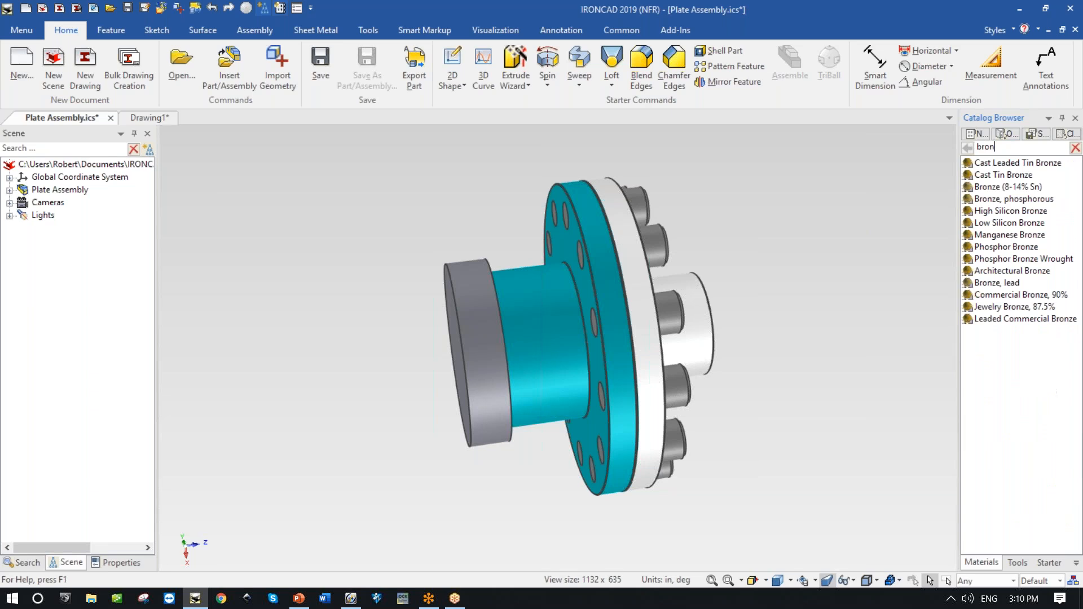
left_click_drag(1007, 240, 486, 335)
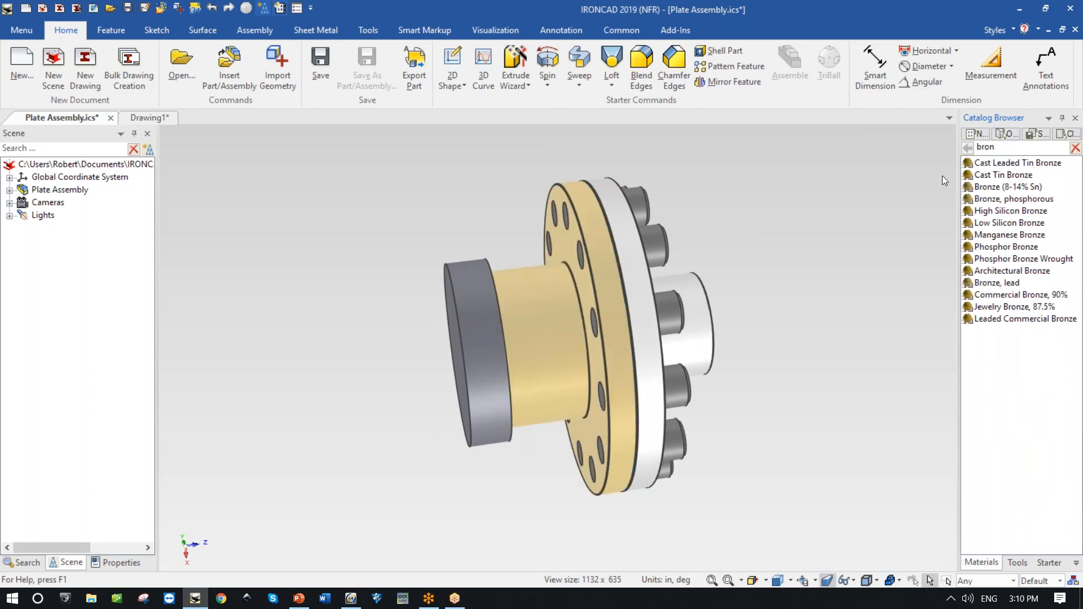
Search the Materials catalog for brass and apply Low Leaded Brass to the cap.
left_click_drag(1008, 146, 937, 146)
type("bra")
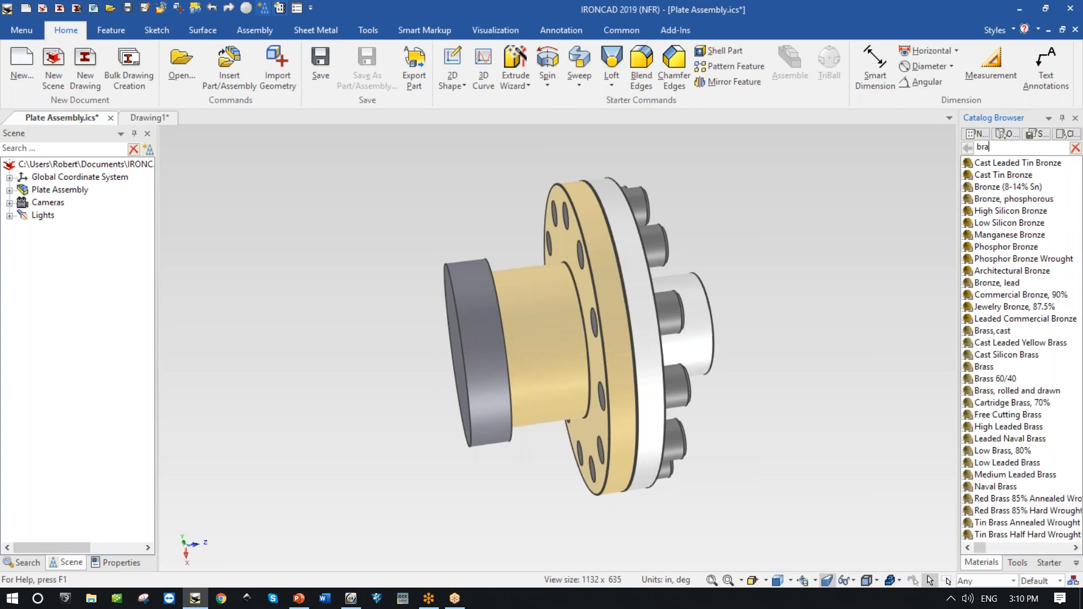
type("ss")
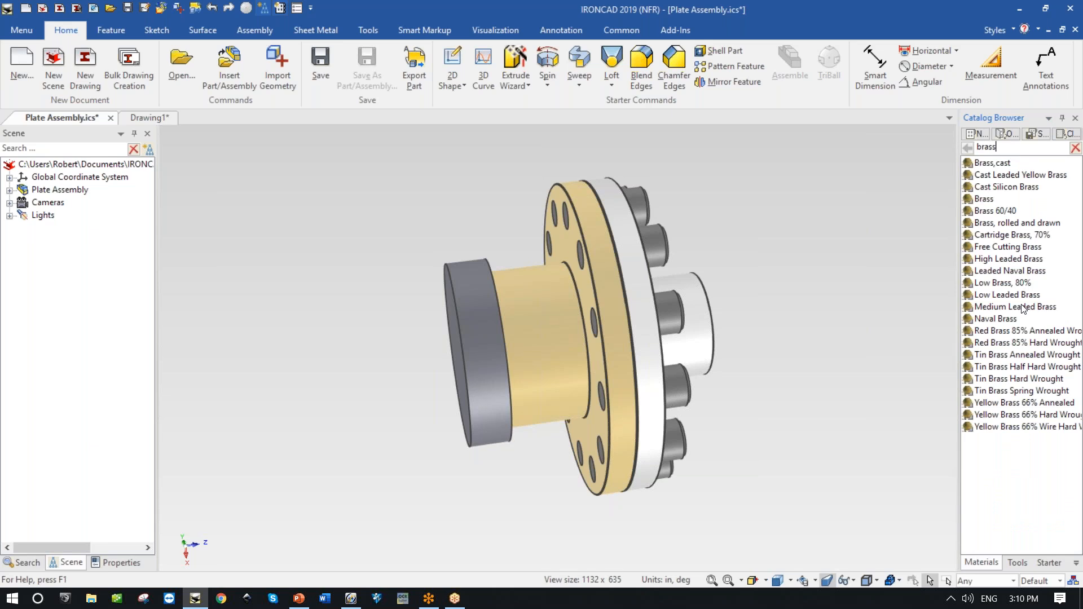
left_click_drag(1019, 297, 483, 342)
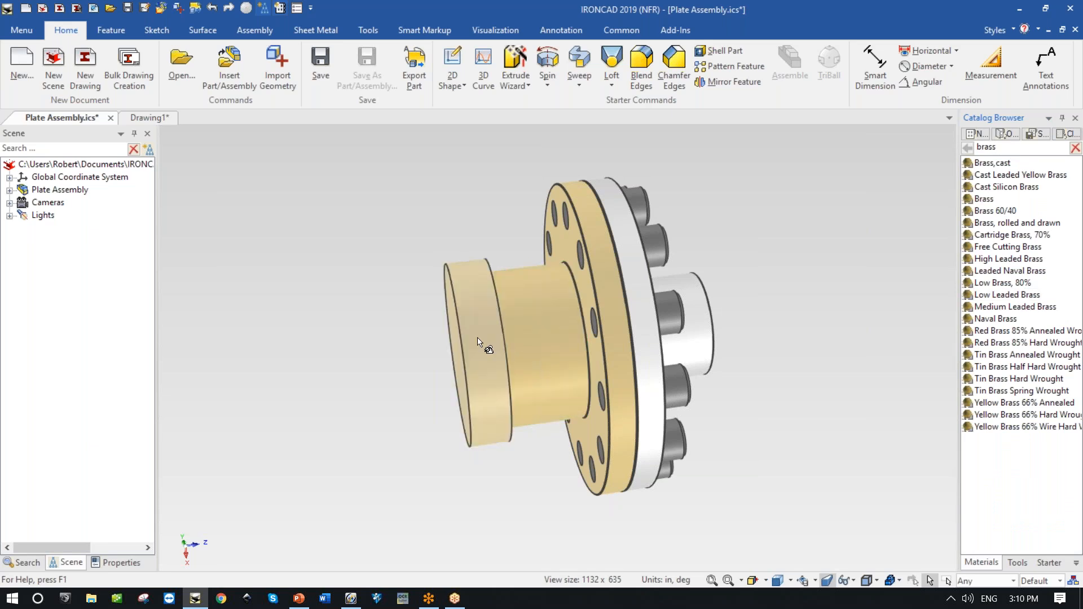
Return to Drawing1 and update the views on the Plate Assembly sheet with the assigned materials.
middle_click_drag(839, 387, 700, 199)
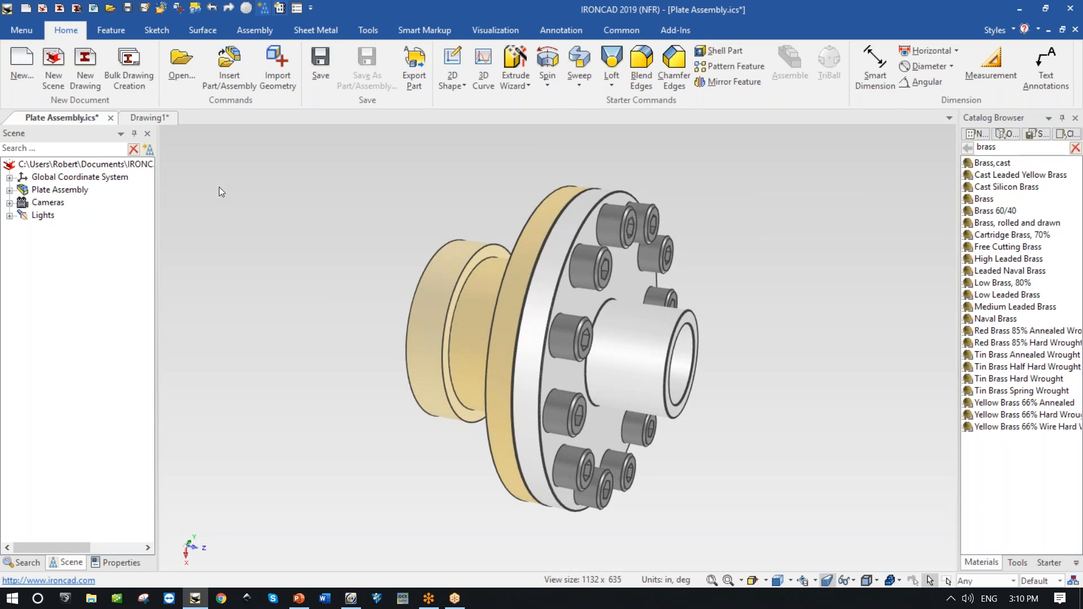
left_click(128, 61)
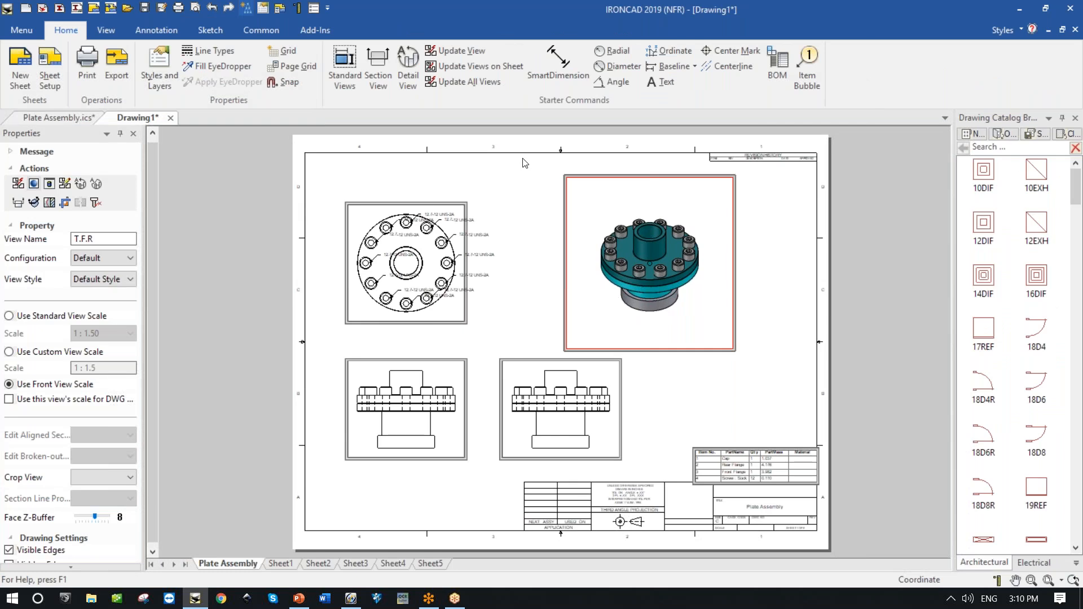
left_click(460, 66)
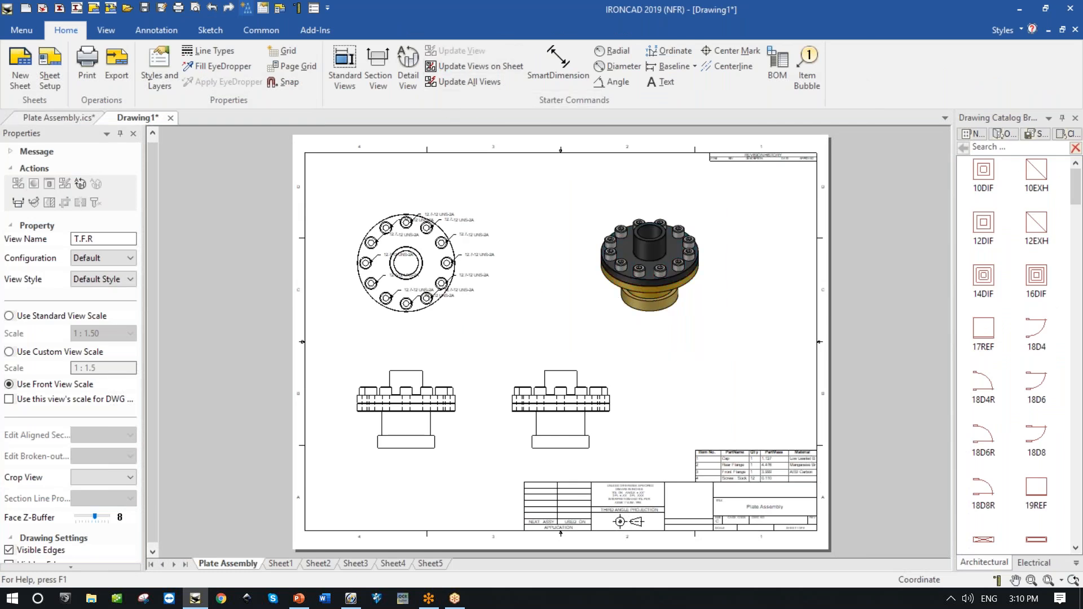
Widen the Material column of the bill of materials to fit the full material names and centre the PartMass column.
double_click(746, 466)
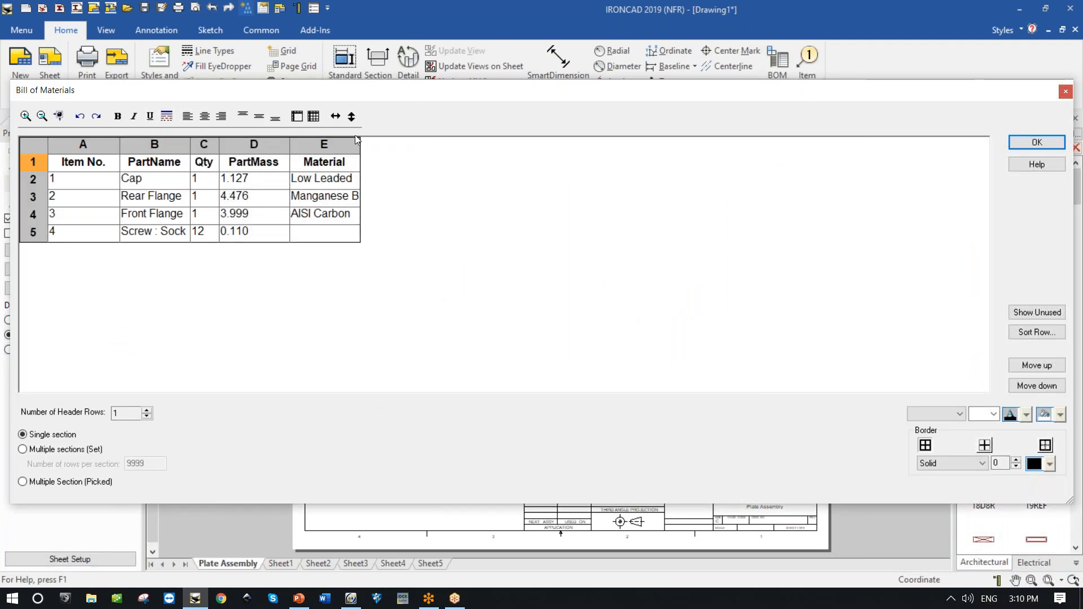
left_click_drag(358, 144, 516, 149)
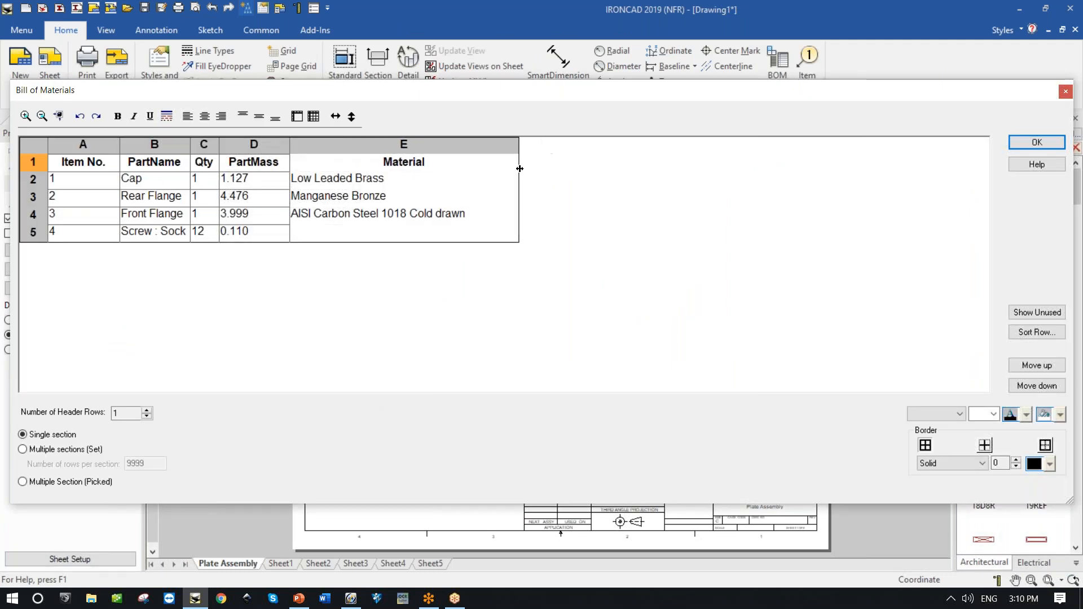
left_click(261, 145)
left_click(203, 117)
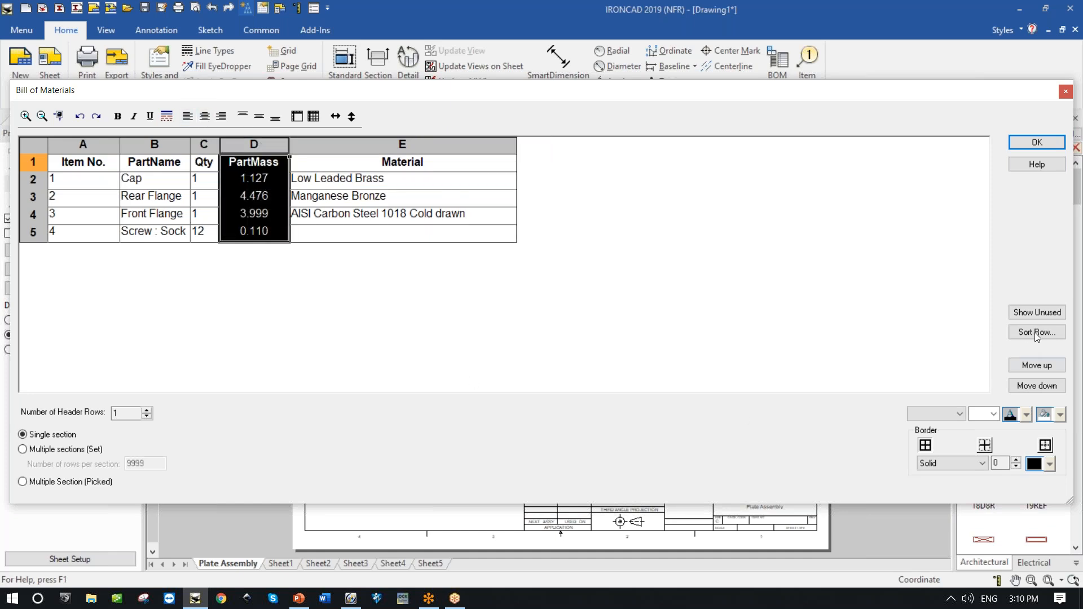
left_click(1048, 142)
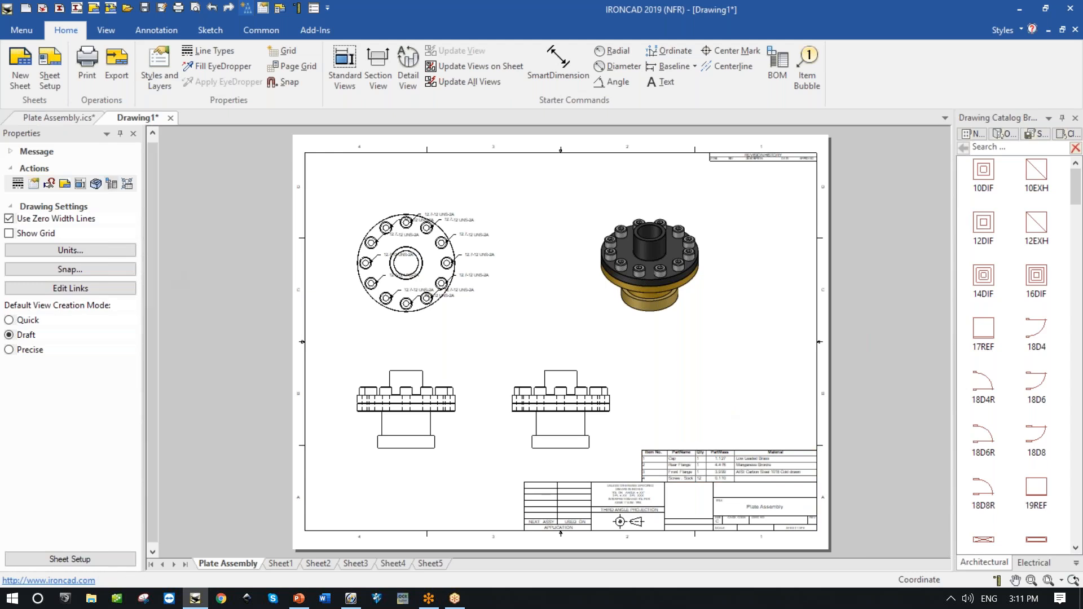
In the Plate Assembly scene, create a configuration named Open that stores part positions and suppresses new parts added in other configurations.
left_click(57, 118)
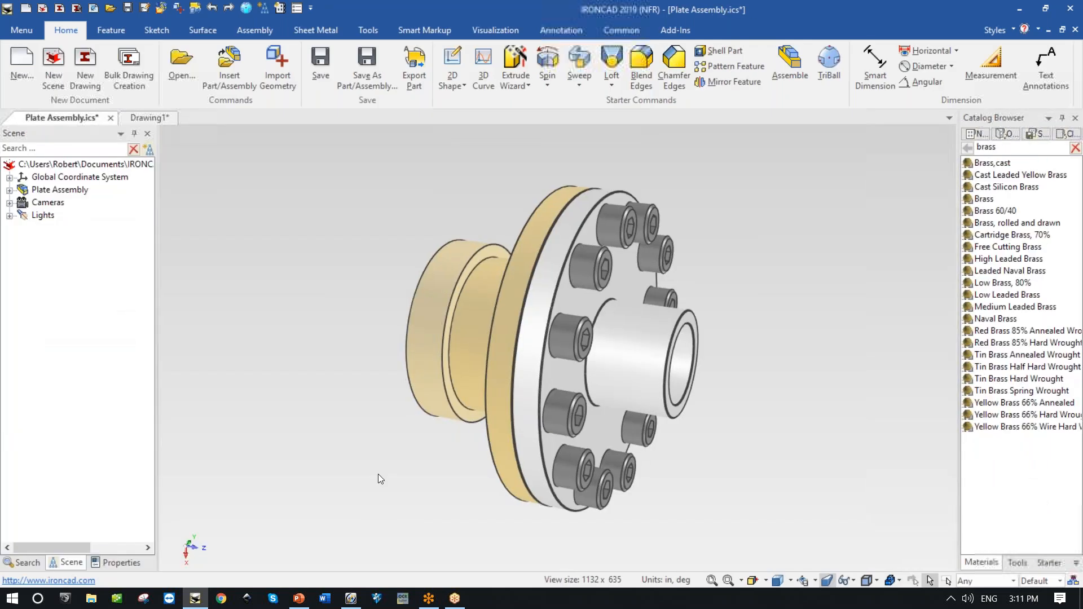
mouse_move(304, 603)
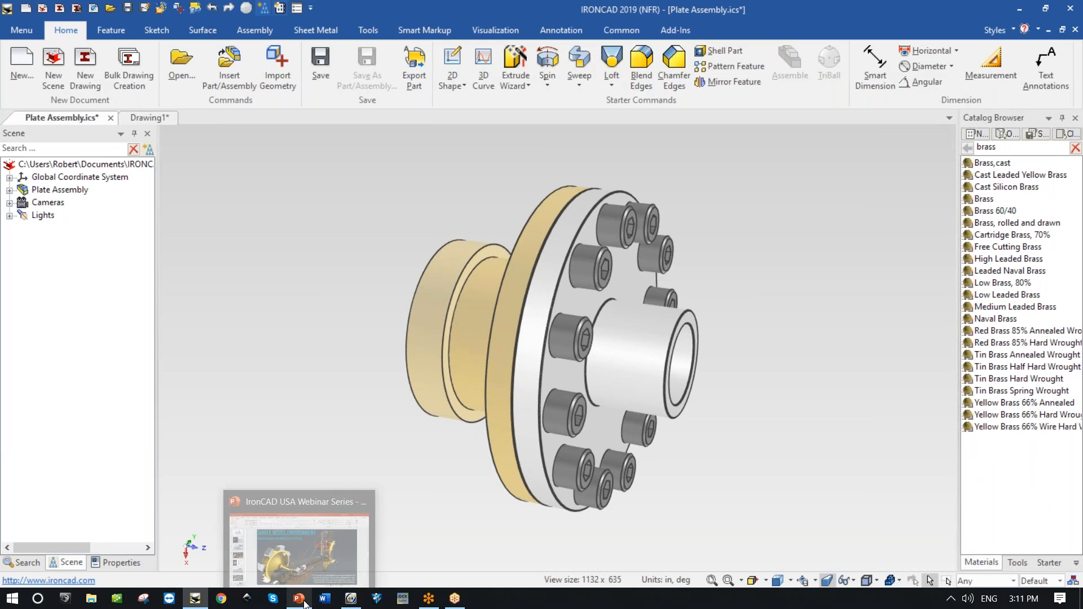
middle_click_drag(775, 386, 747, 390)
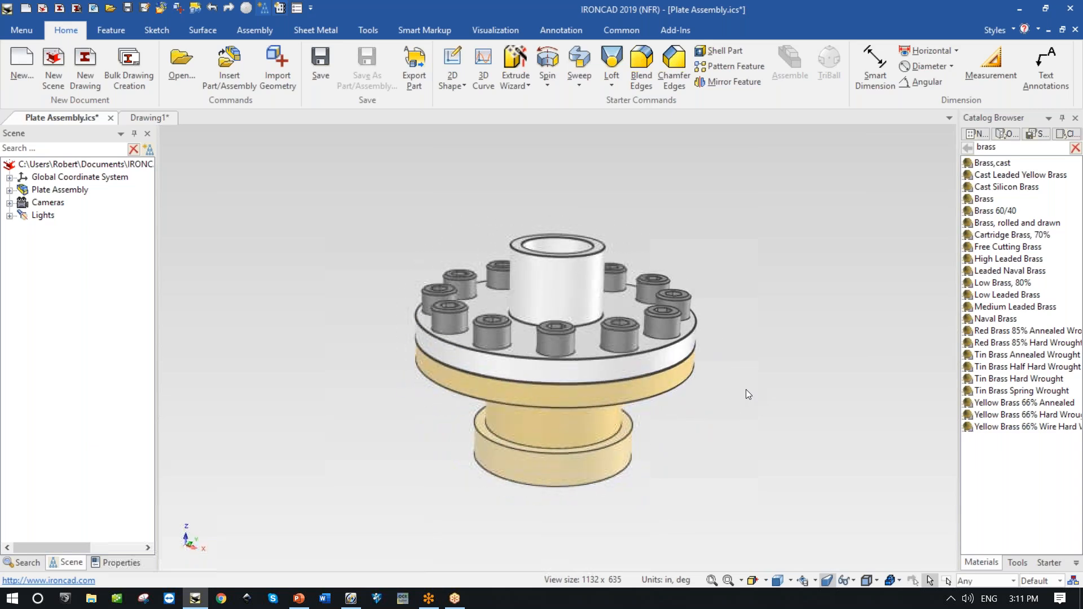
left_click(1061, 581)
left_click(1028, 544)
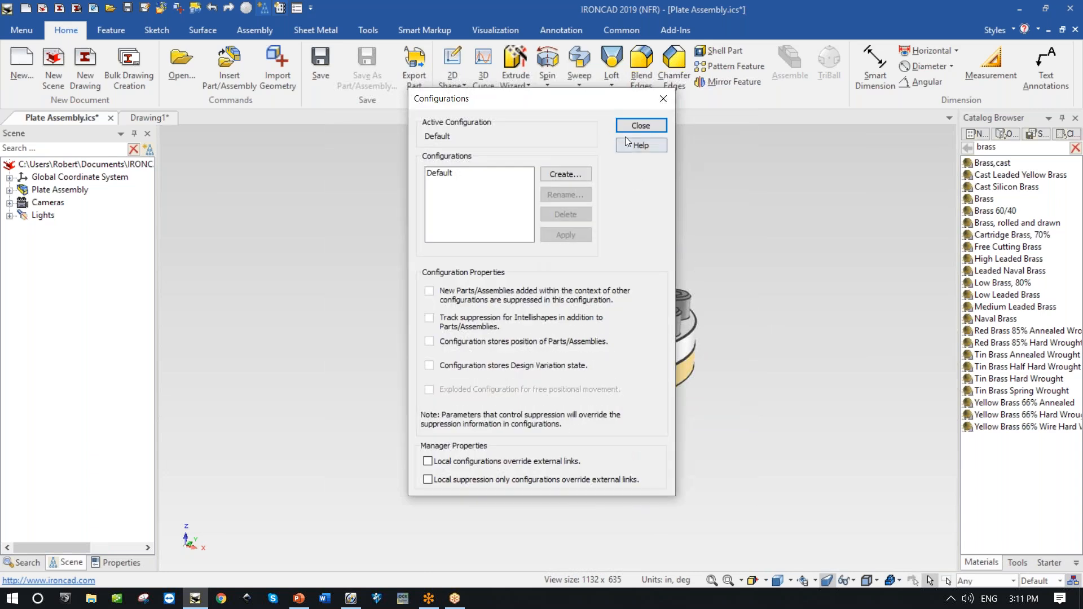
left_click(561, 172)
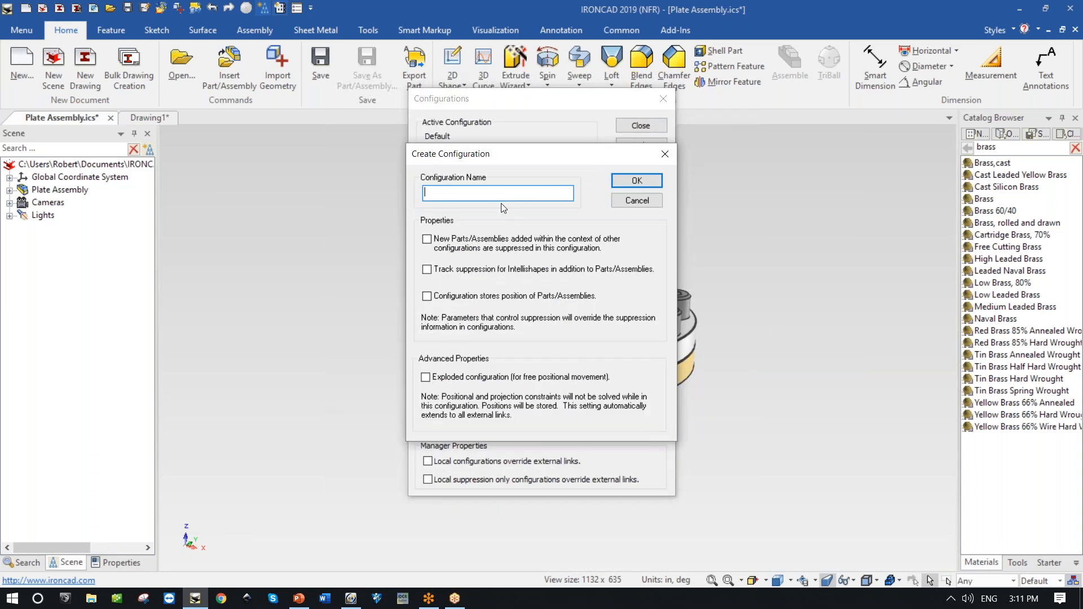
type("Open")
left_click(427, 297)
left_click(427, 239)
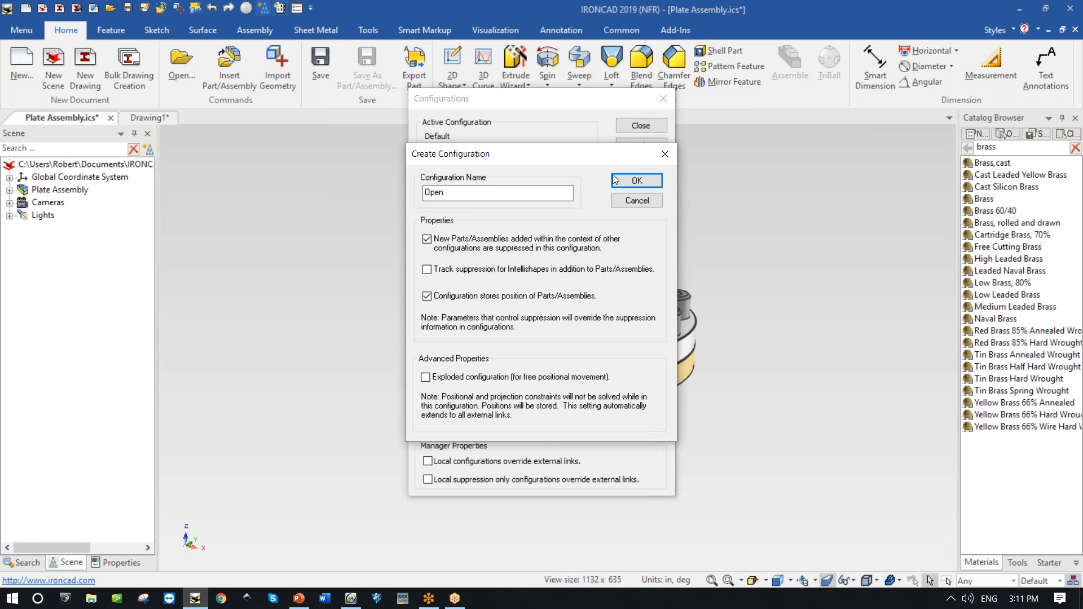
left_click(636, 181)
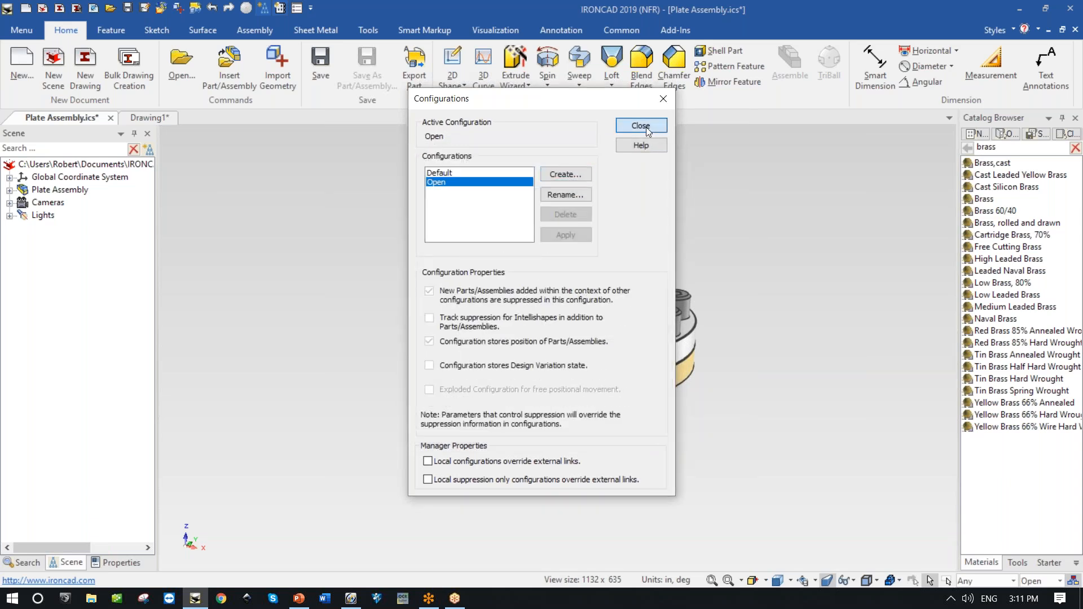
left_click(641, 127)
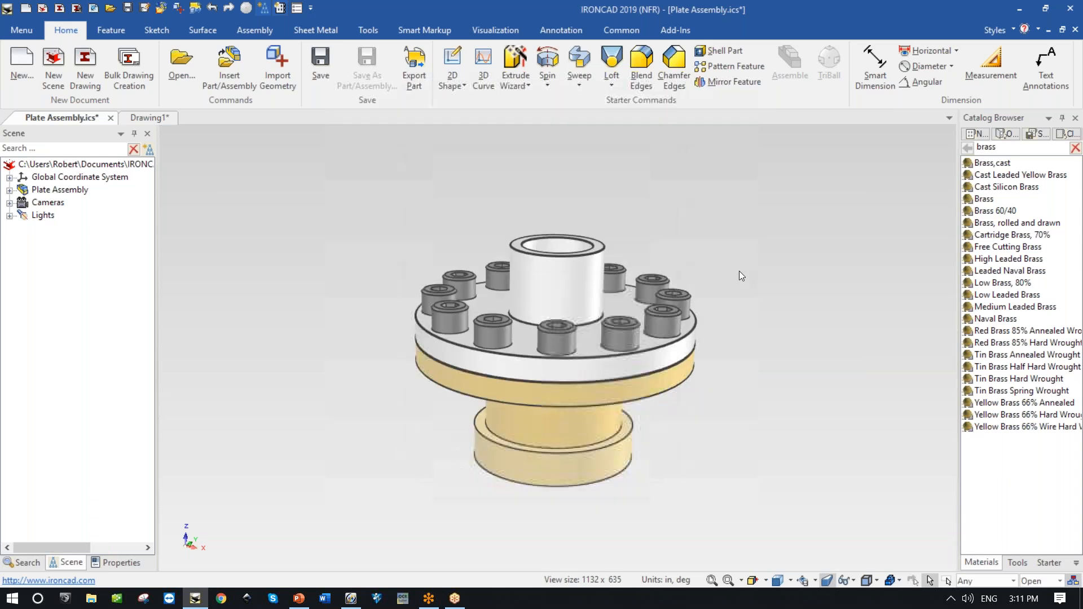
Explode the plate assembly with the Assembly Explode Tool, using Explode Scene (No Animation).
left_click(1019, 563)
left_click_drag(1037, 249, 593, 356)
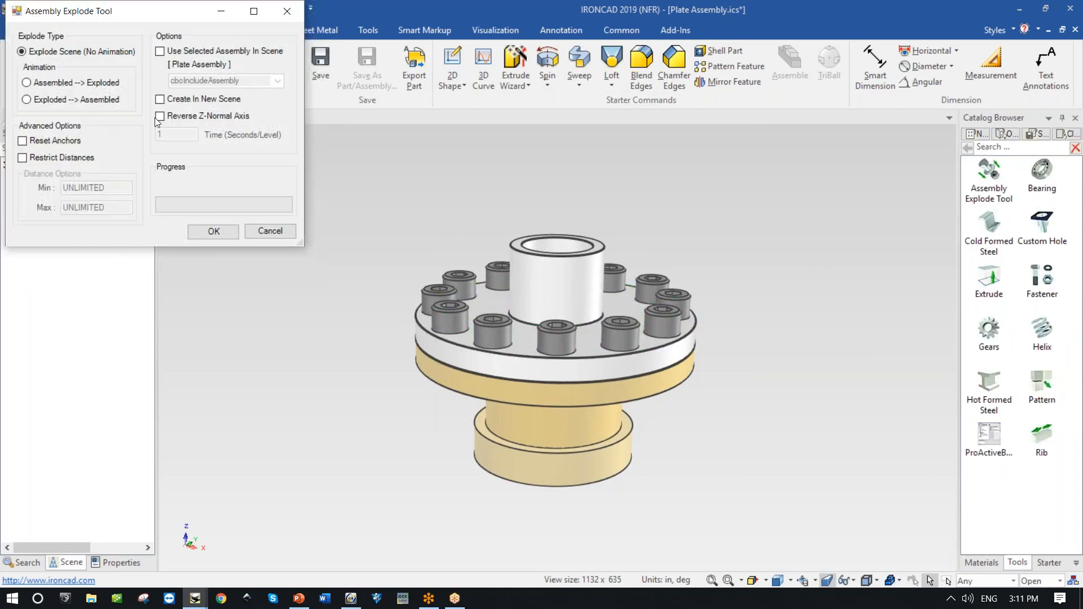
left_click(198, 235)
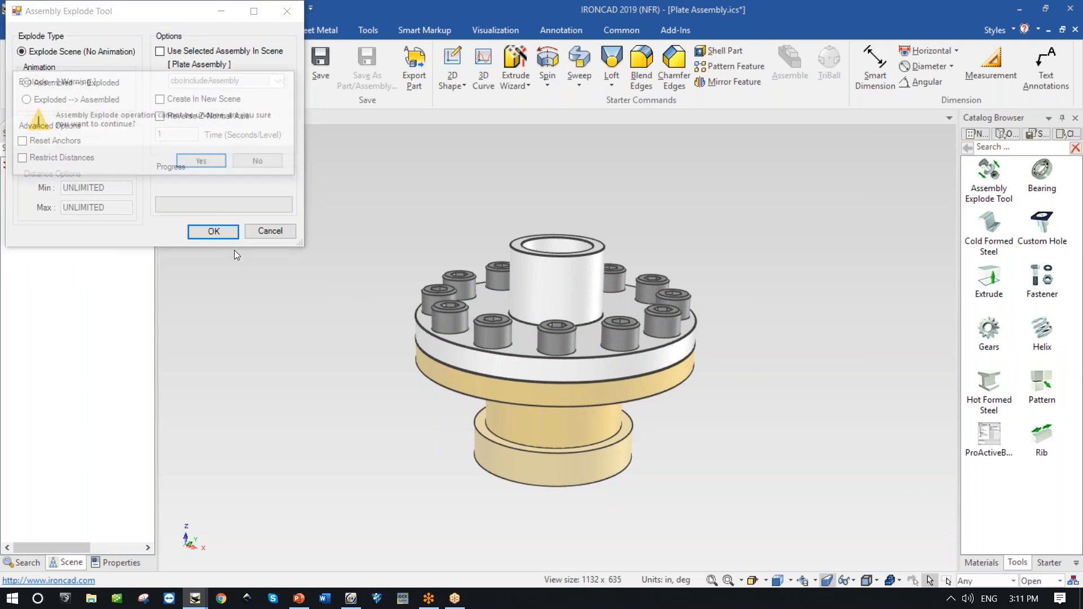
left_click(219, 167)
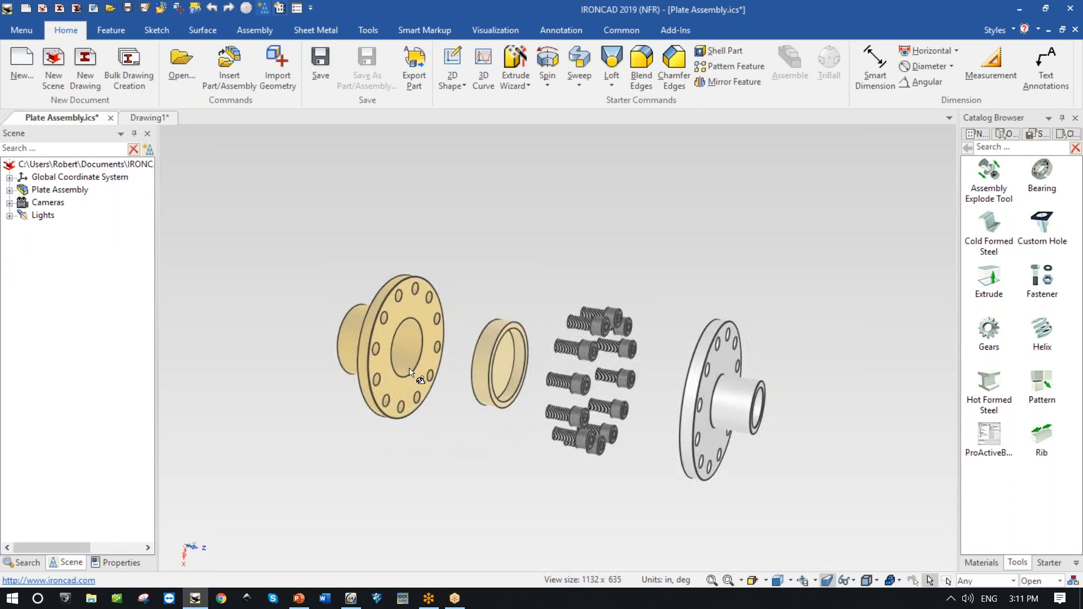
Go back to Drawing1 and update the views on the sheet.
left_click(147, 117)
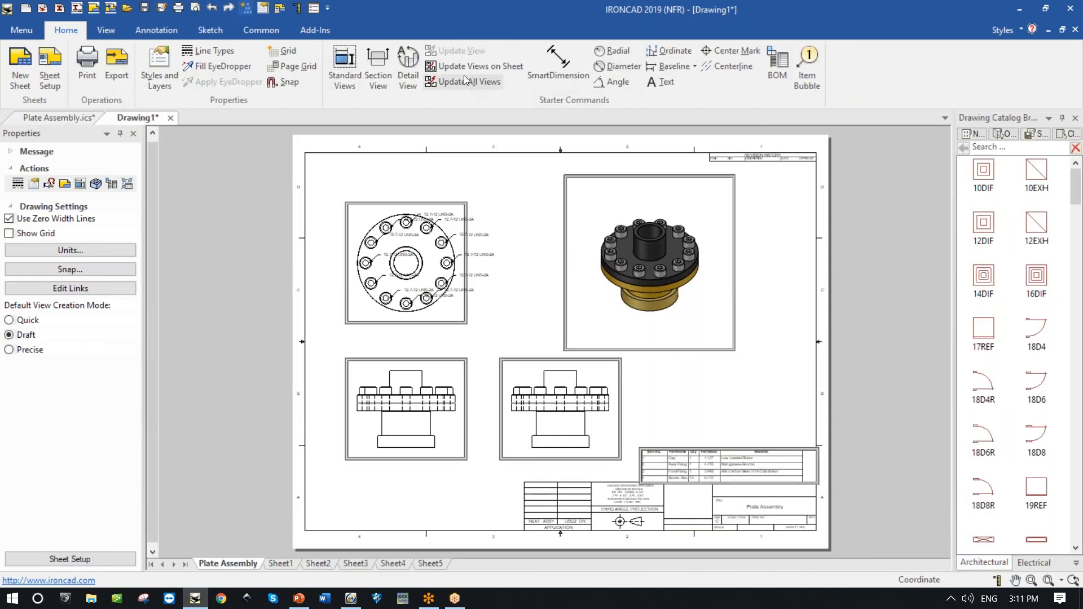
left_click(465, 67)
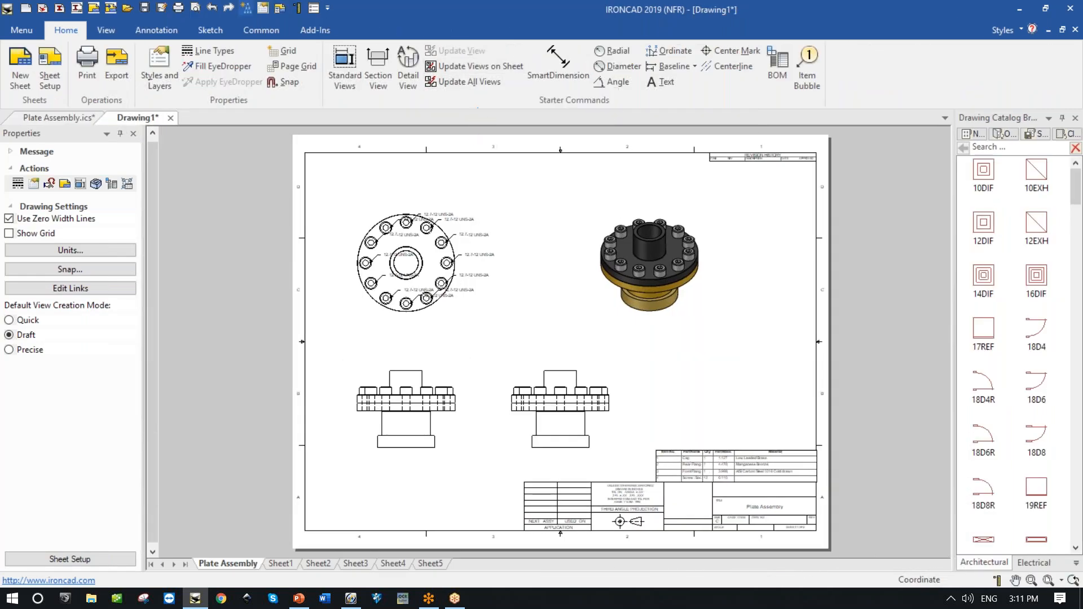
Set the shaded pictorial view to the Open configuration and reposition it inside the sheet border above the bill of materials.
left_click(652, 243)
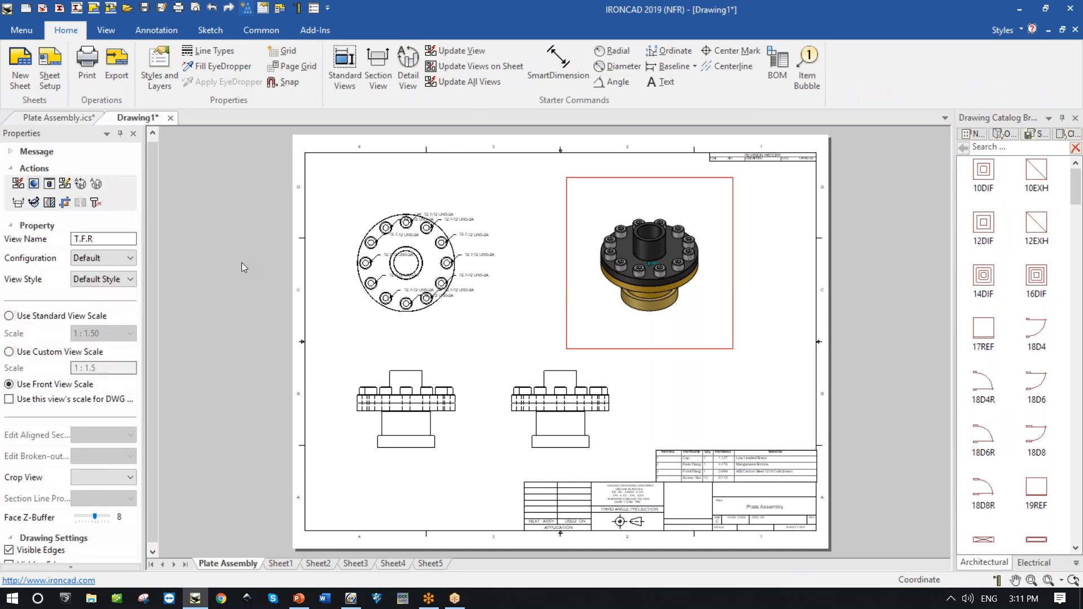
left_click(119, 259)
left_click(90, 282)
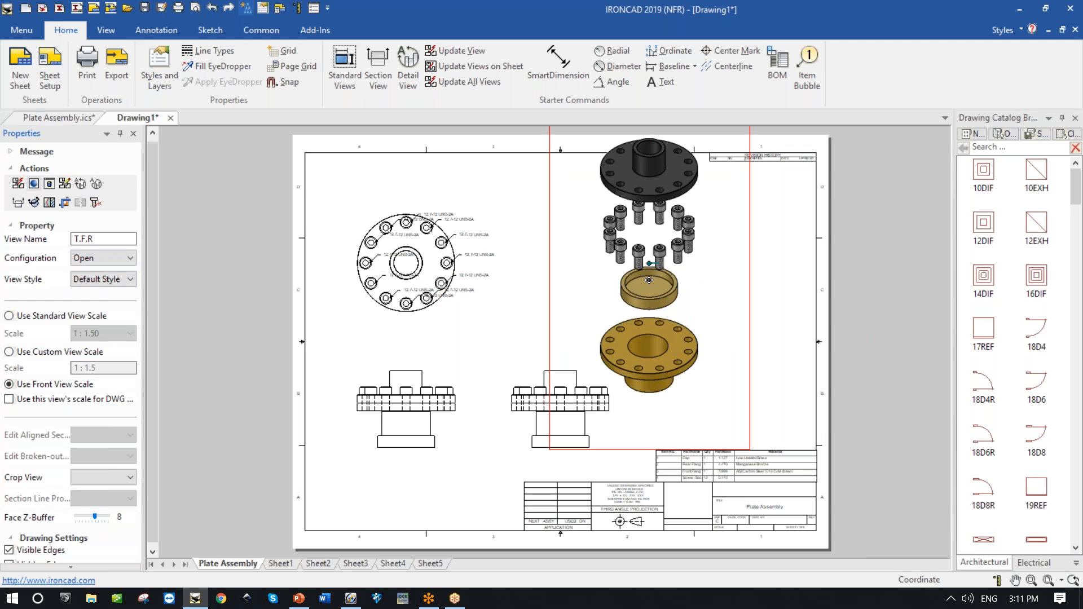
left_click_drag(673, 307, 701, 322)
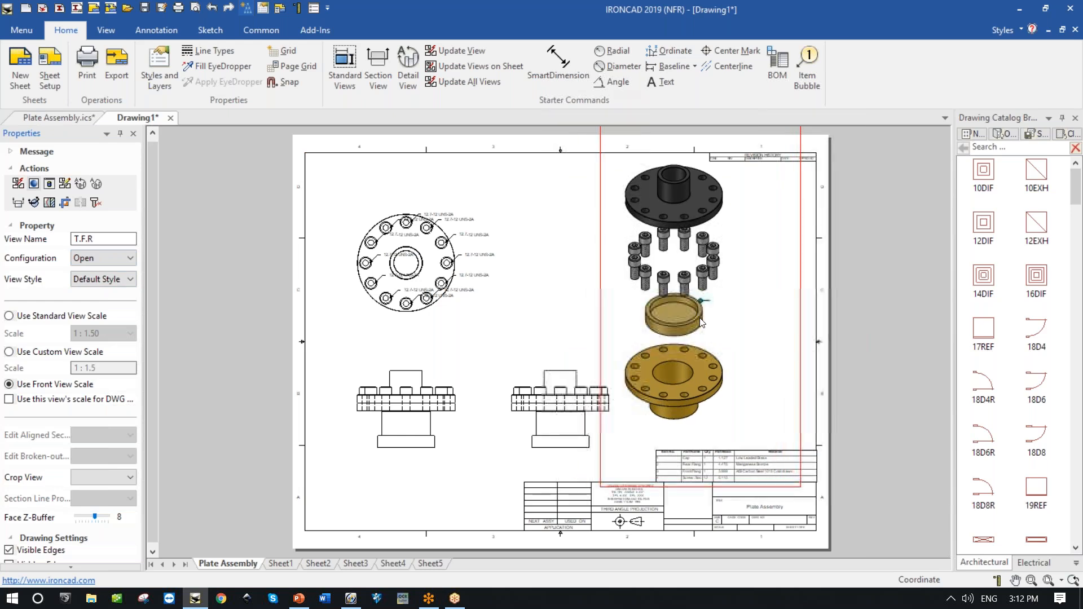
left_click(896, 345)
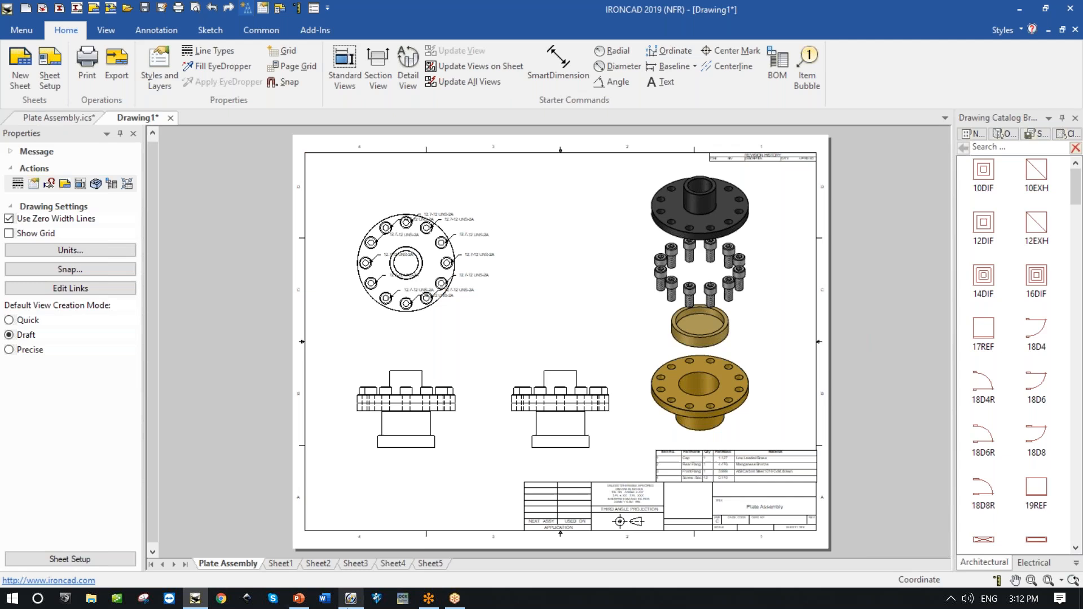
Switch to the PowerPoint presentation, start the slide show from slide 4 and advance to slide 5.
left_click(299, 599)
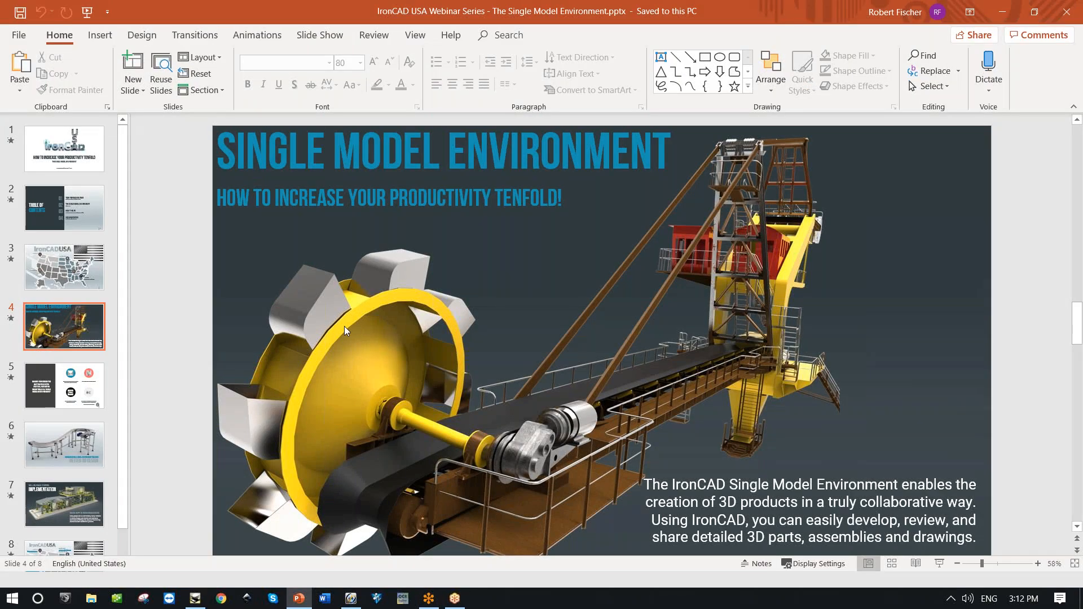
key("shift+F5")
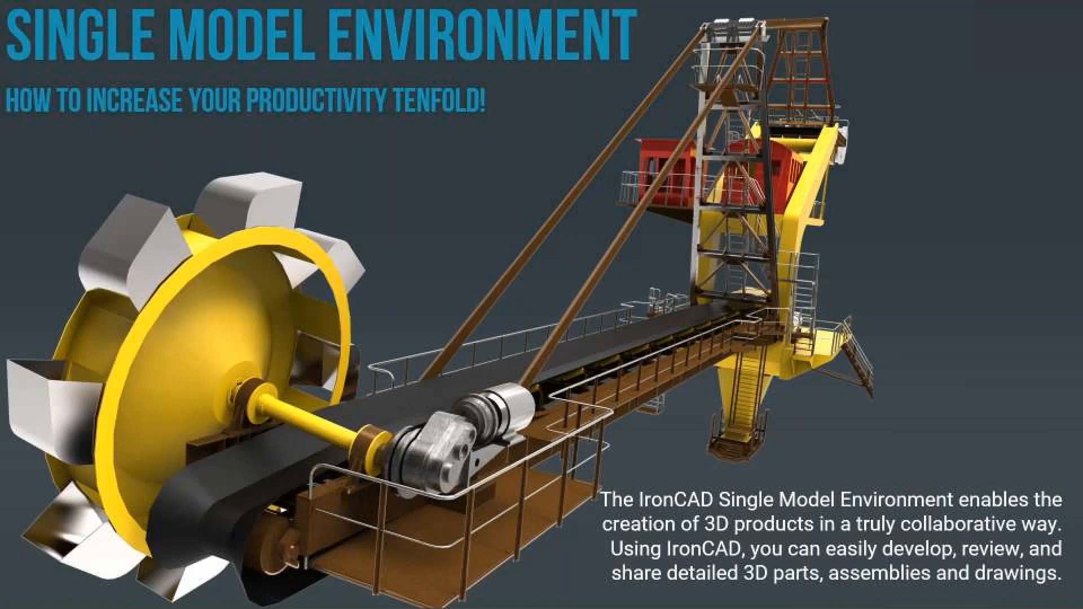
key("Right")
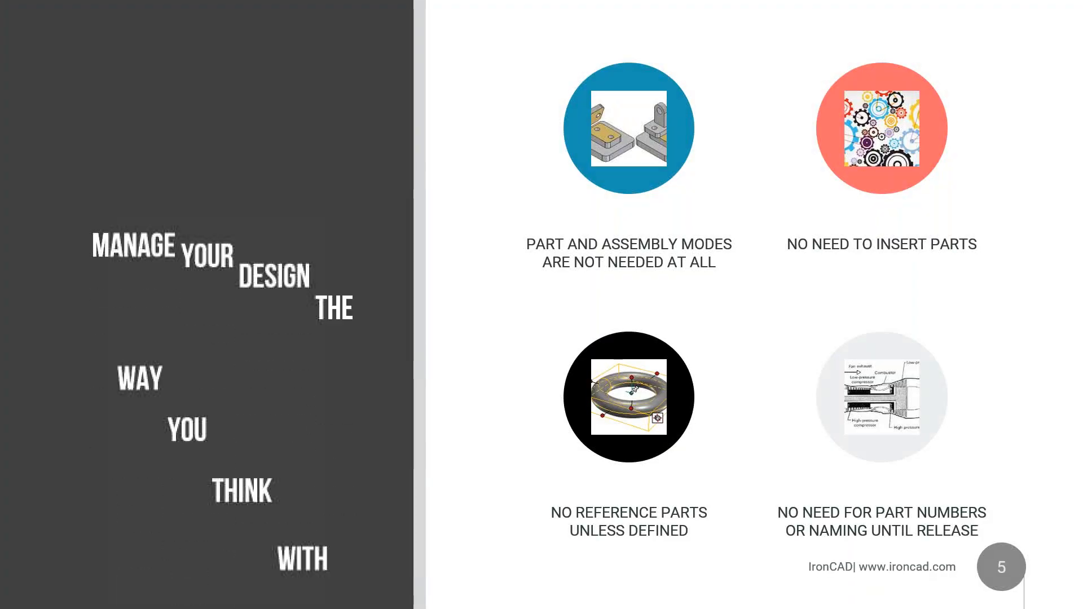